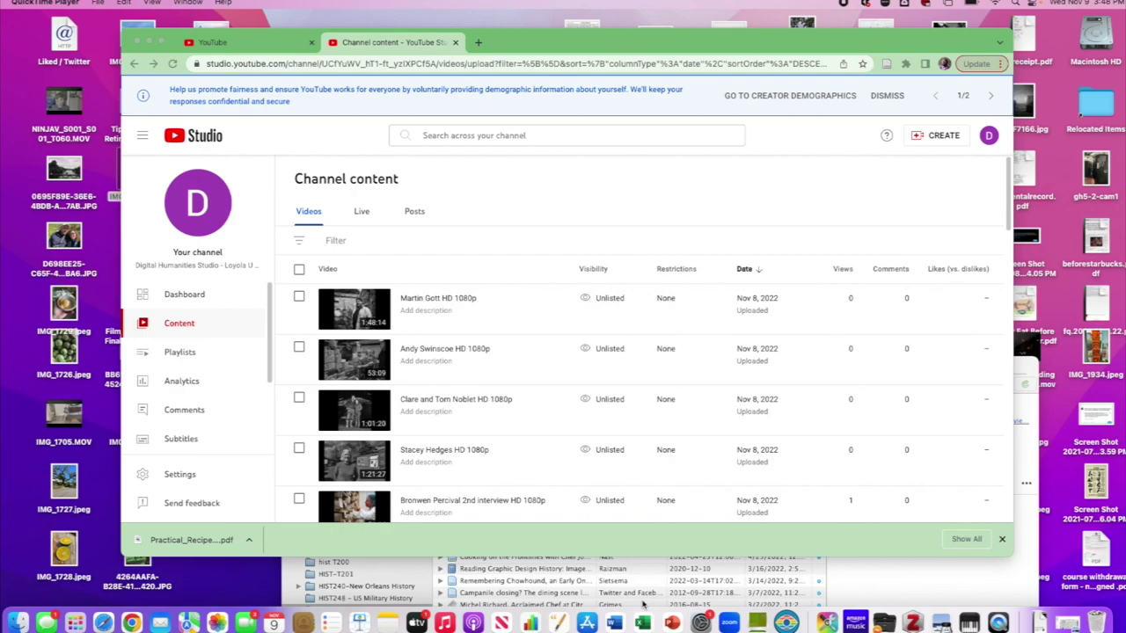
# Open the interview video's details and go to its Subtitles page
pyautogui.scroll(-1, 503, 485)
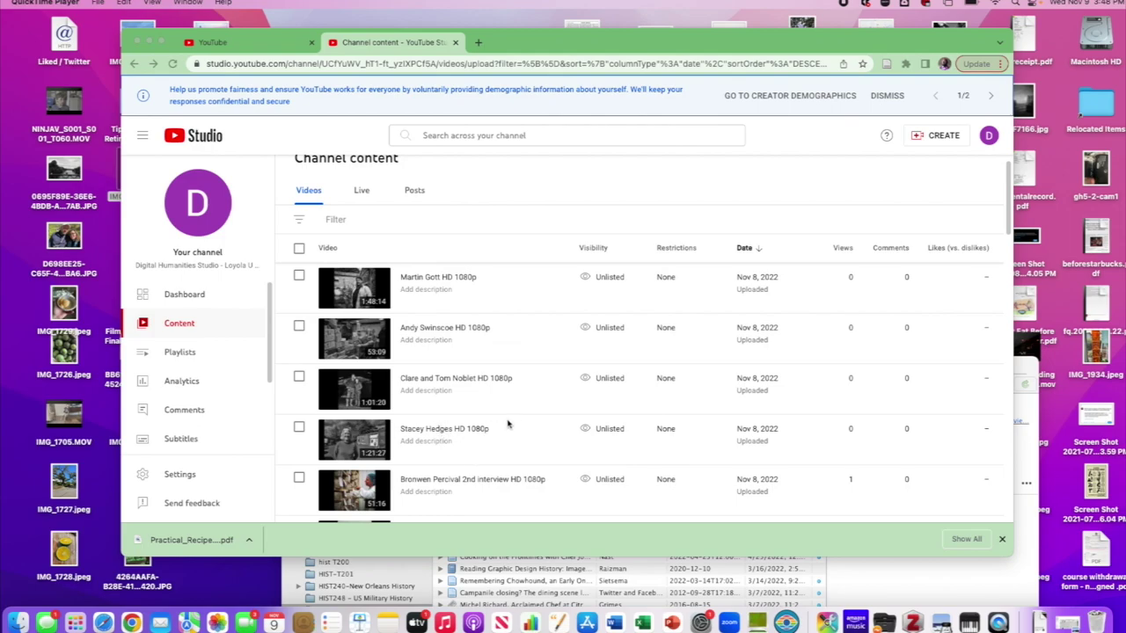
pyautogui.click(481, 429)
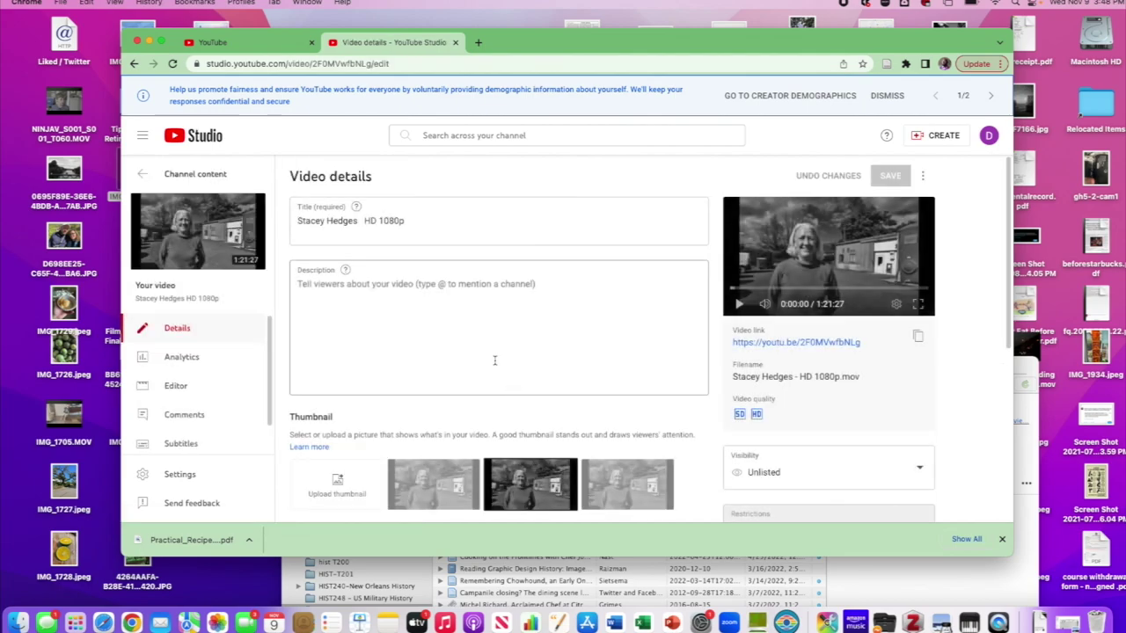
pyautogui.scroll(-1, 494, 362)
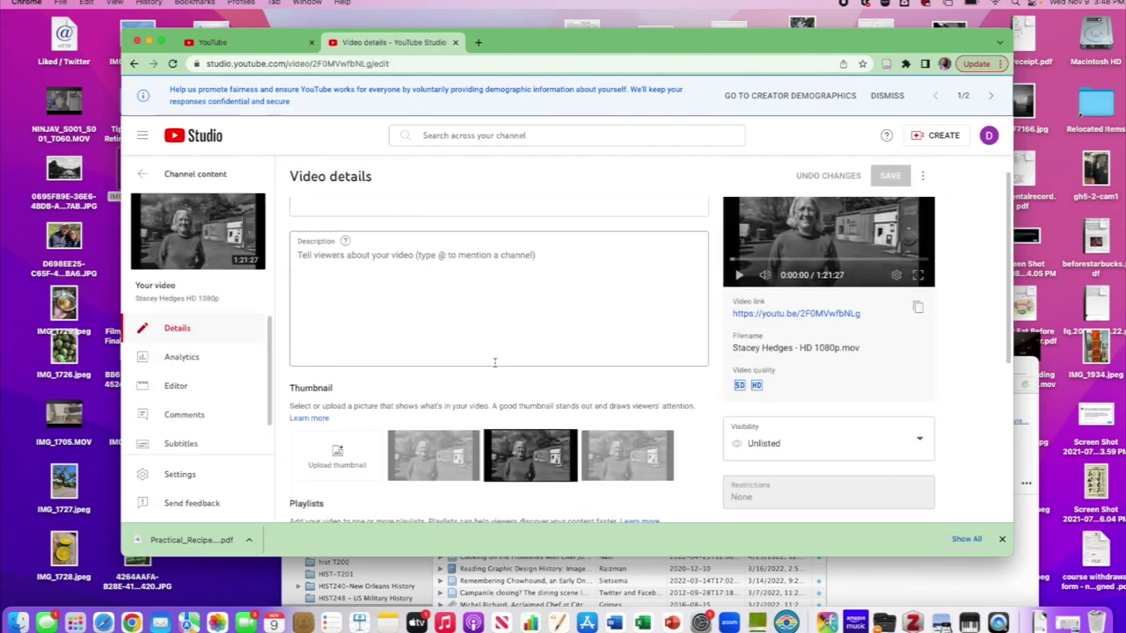
pyautogui.click(182, 444)
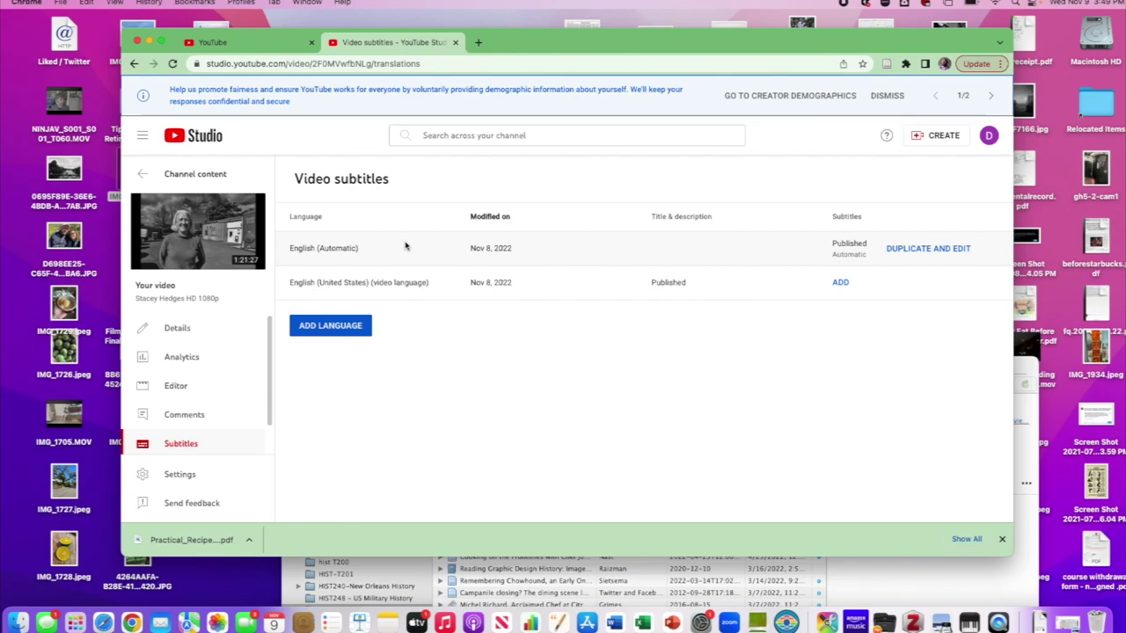
# Duplicate the English (Automatic) subtitles for editing and browse the running transcript text
pyautogui.click(931, 250)
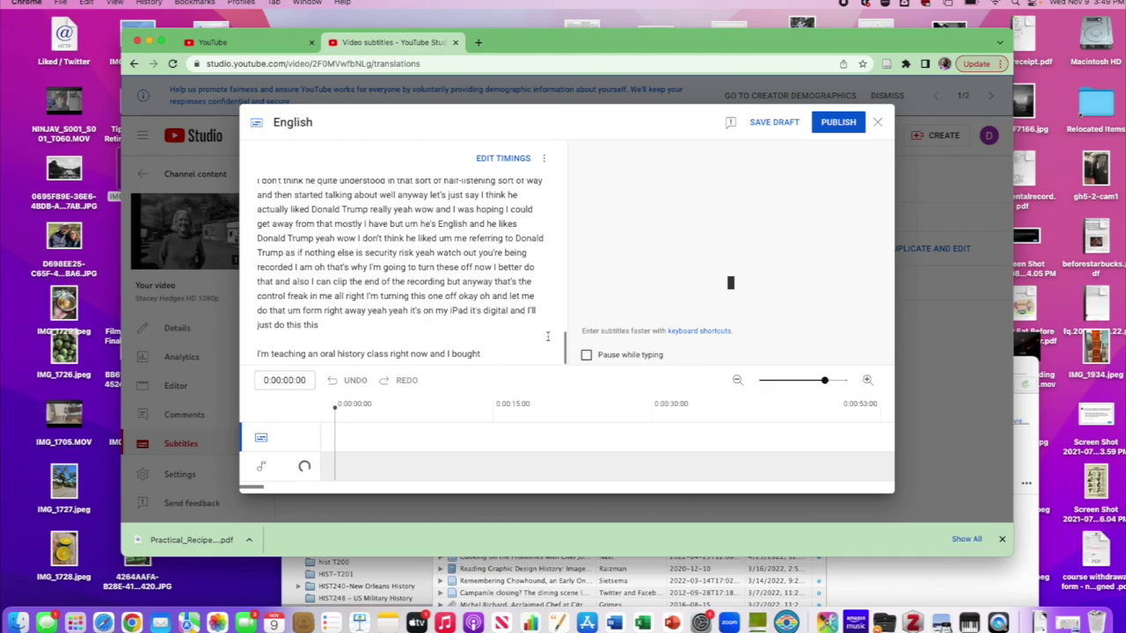
pyautogui.scroll(3, 565, 347)
pyautogui.moveTo(565, 347); pyautogui.dragTo(578, 169)
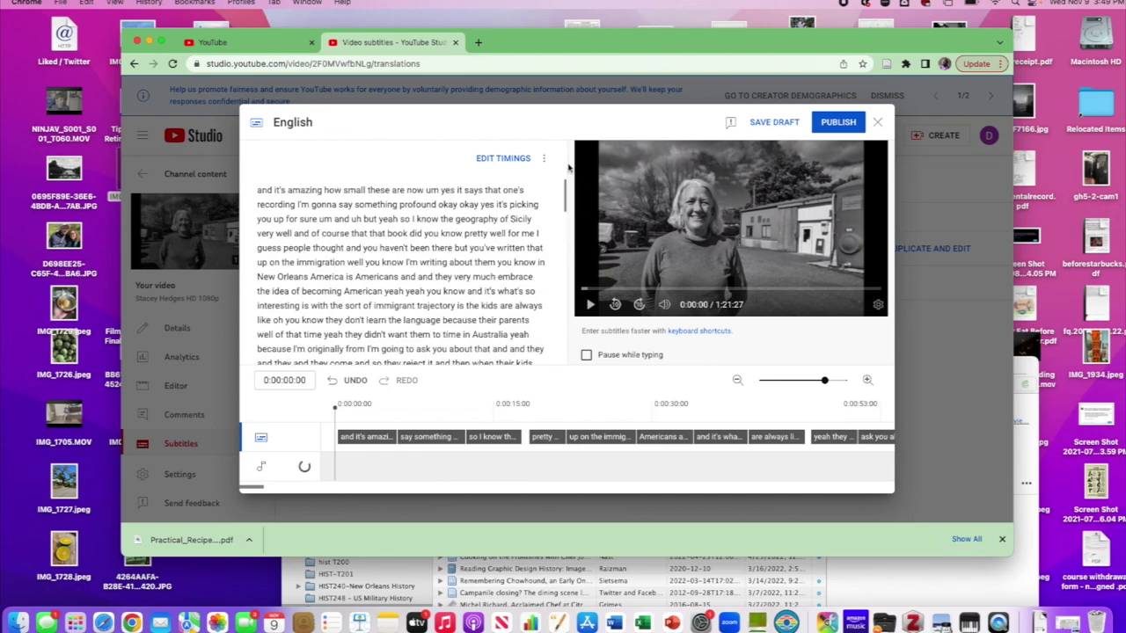
pyautogui.scroll(-3, 463, 223)
pyautogui.scroll(-2, 464, 223)
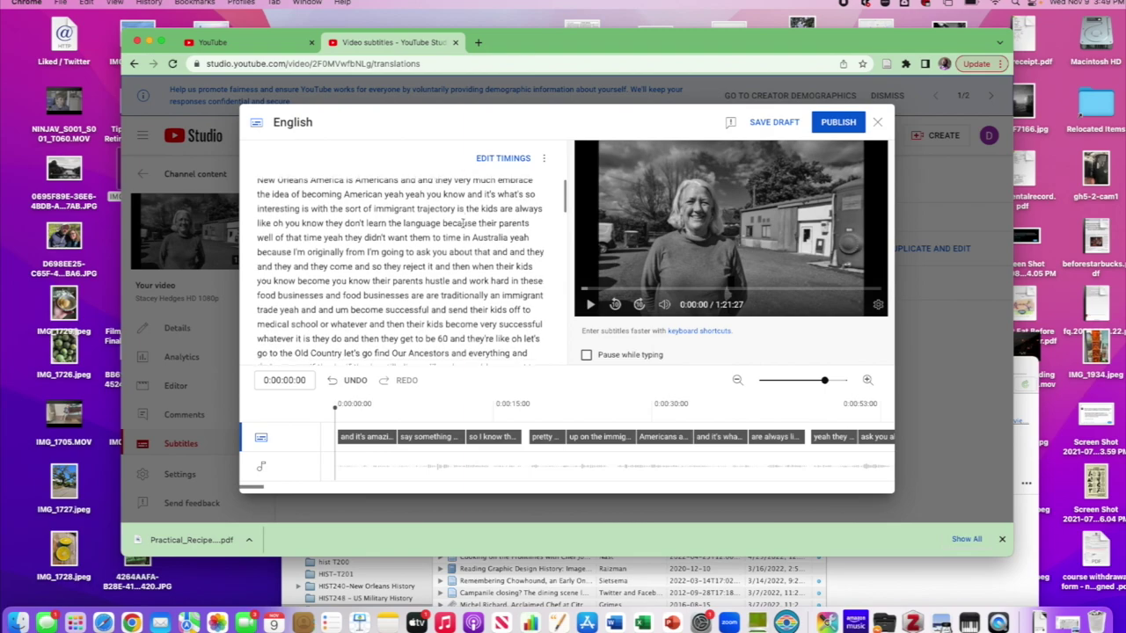
pyautogui.scroll(2, 463, 224)
pyautogui.scroll(2, 464, 223)
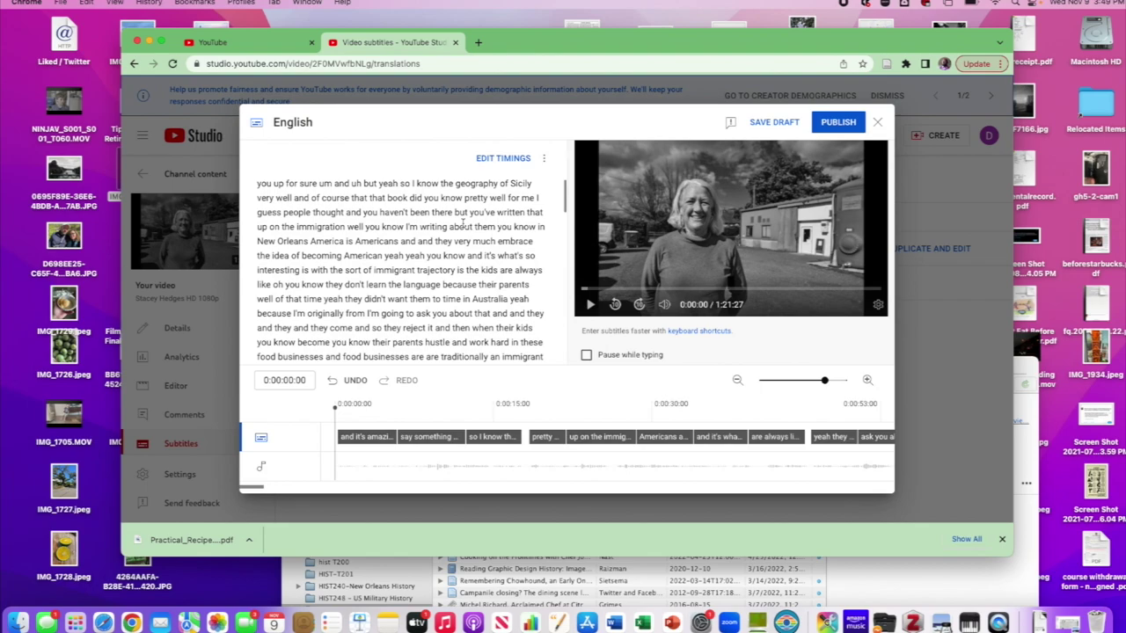
pyautogui.scroll(-1, 462, 223)
pyautogui.scroll(2, 462, 223)
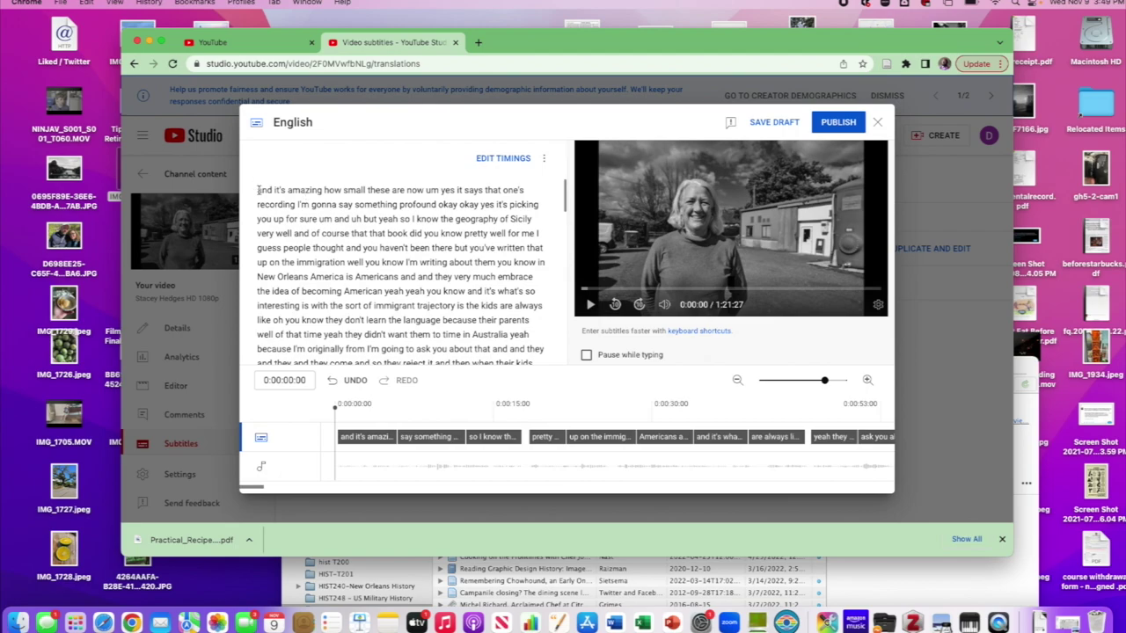
# Clear the Look Up popup and select the transcript from its first word to its end
pyautogui.moveTo(258, 190); pyautogui.dragTo(324, 220)
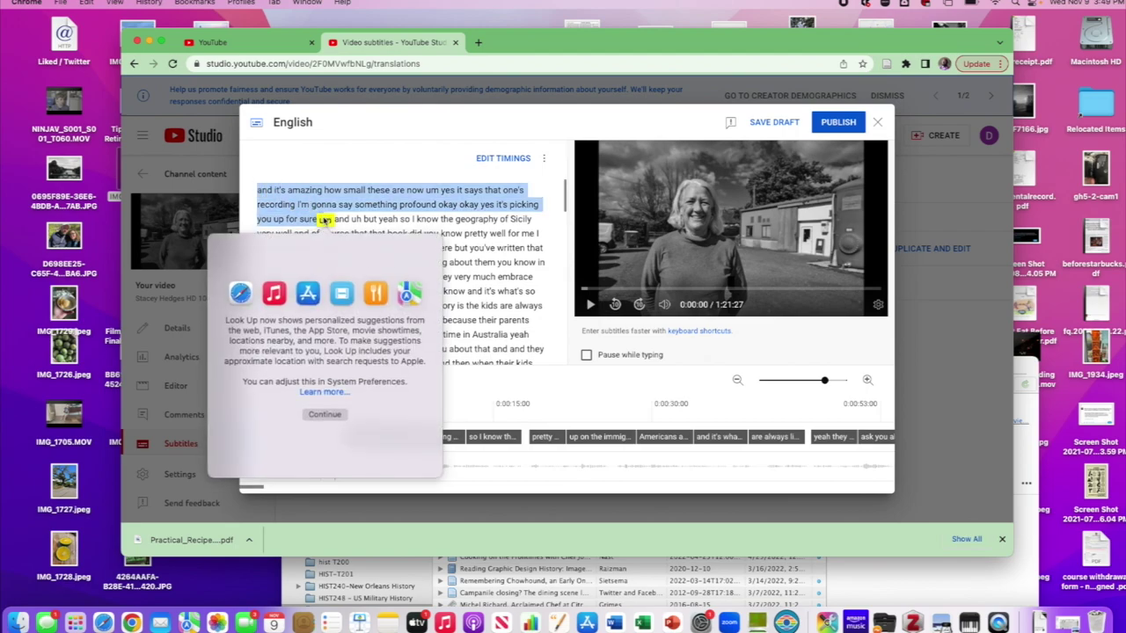
pyautogui.click(400, 226)
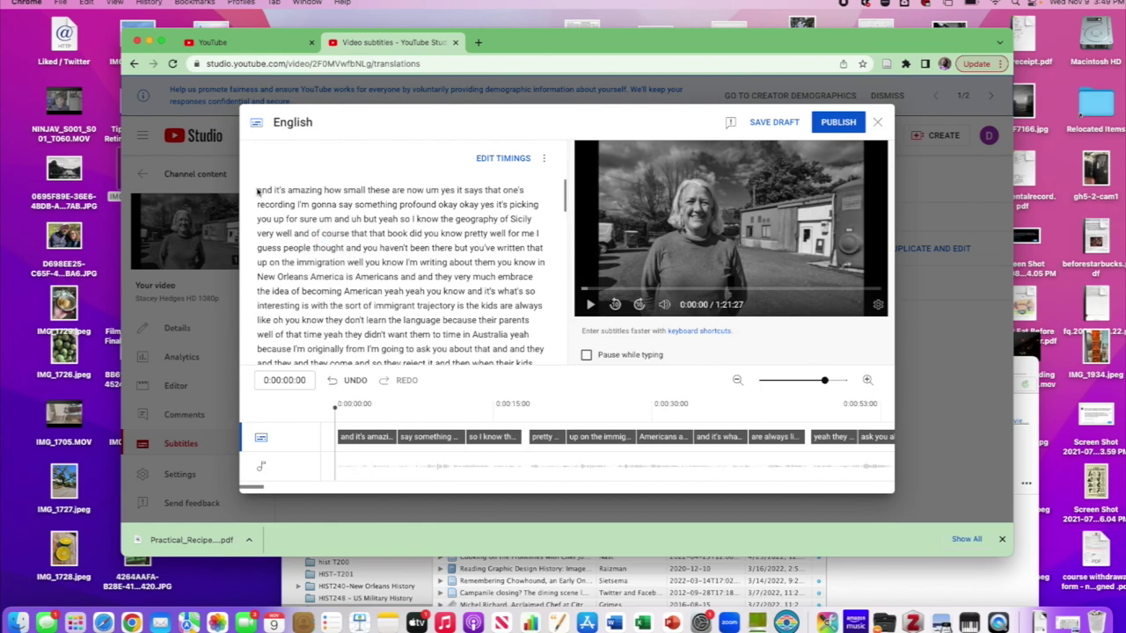
pyautogui.moveTo(257, 190); pyautogui.dragTo(421, 391)
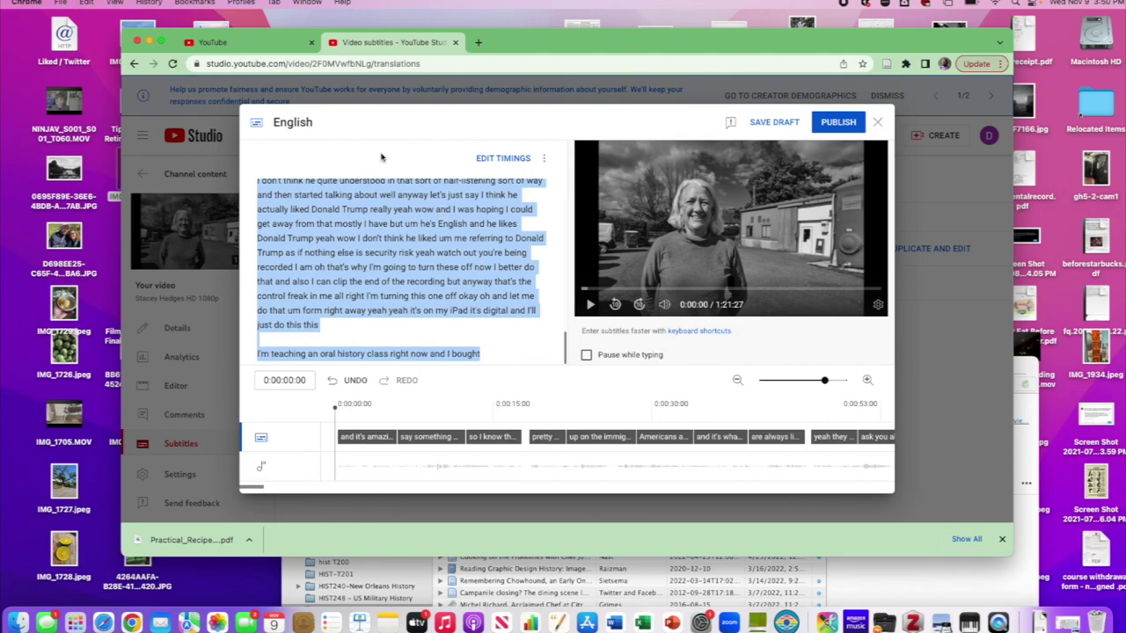
# Close the subtitle editor, choosing Discard Changes instead of saving
pyautogui.click(880, 126)
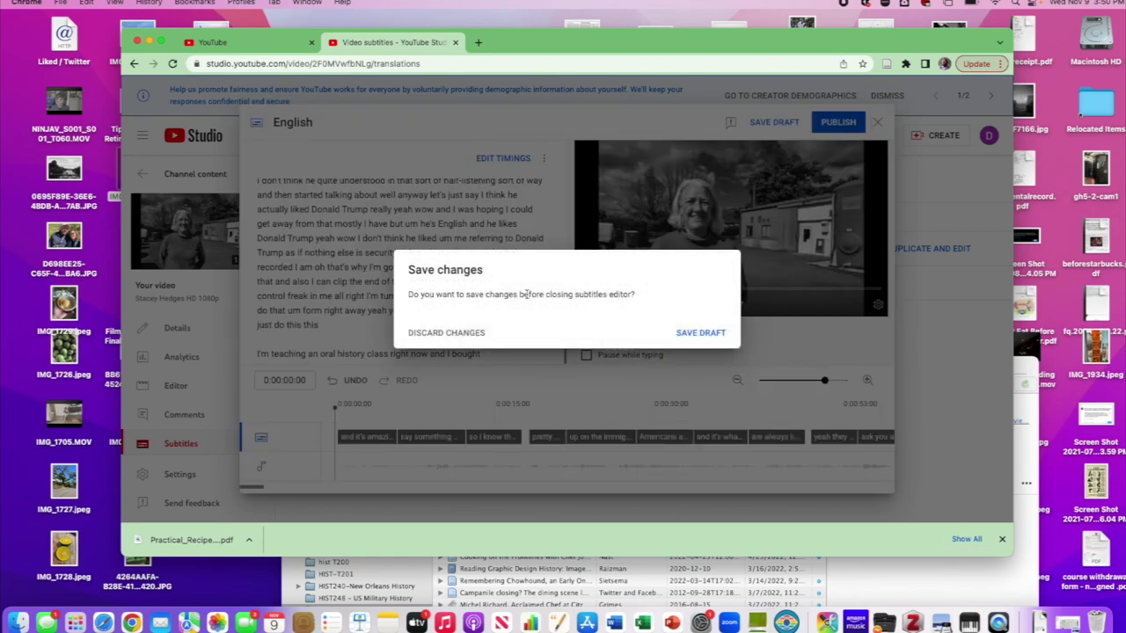
pyautogui.click(455, 335)
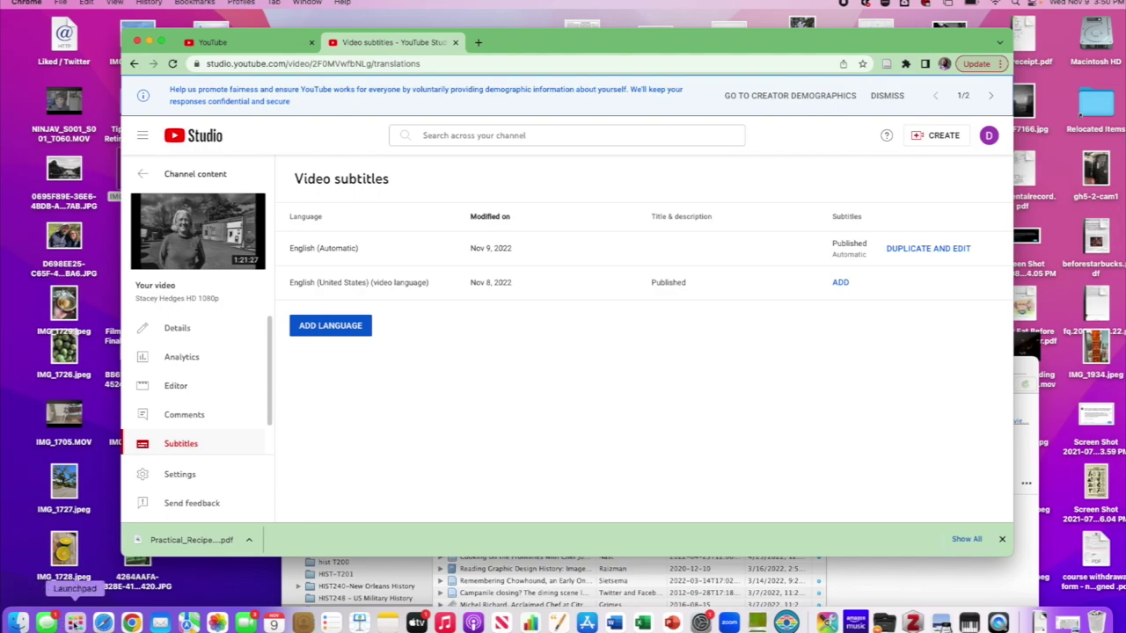
# Launch InqScribe from the second page of Launchpad
pyautogui.click(75, 623)
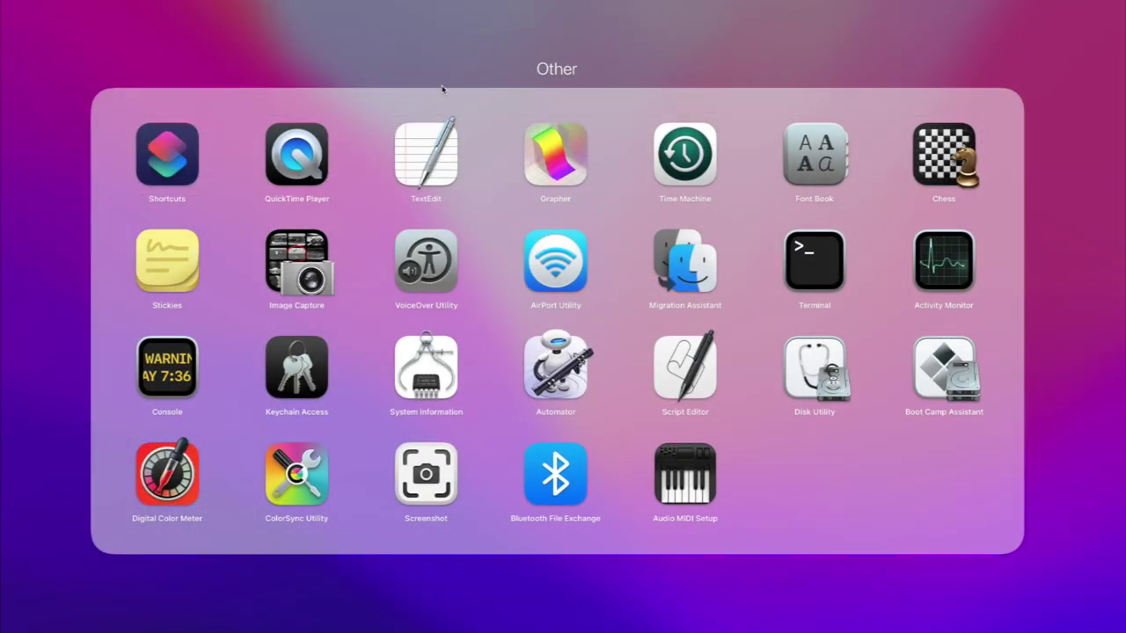
pyautogui.click(452, 59)
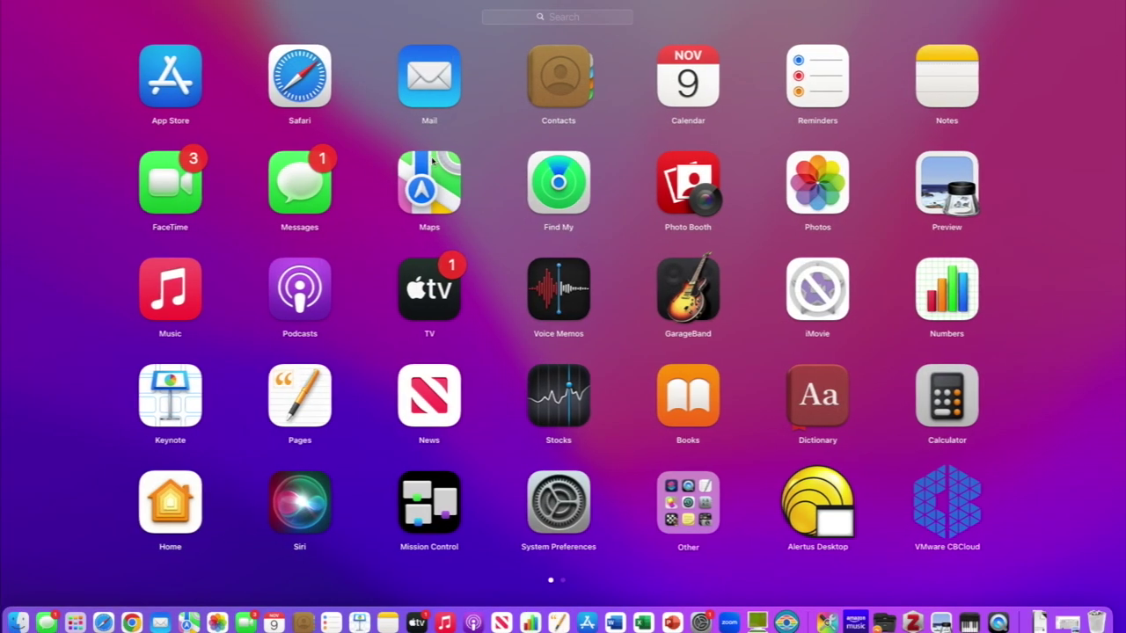
pyautogui.hscroll(3, 431, 156)
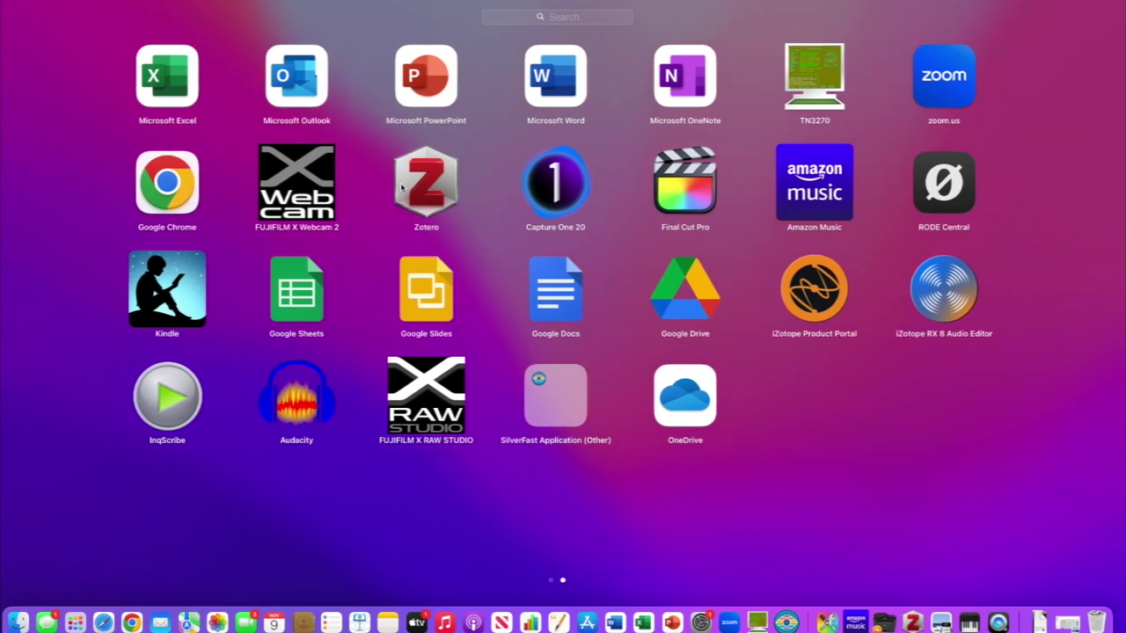
pyautogui.click(160, 397)
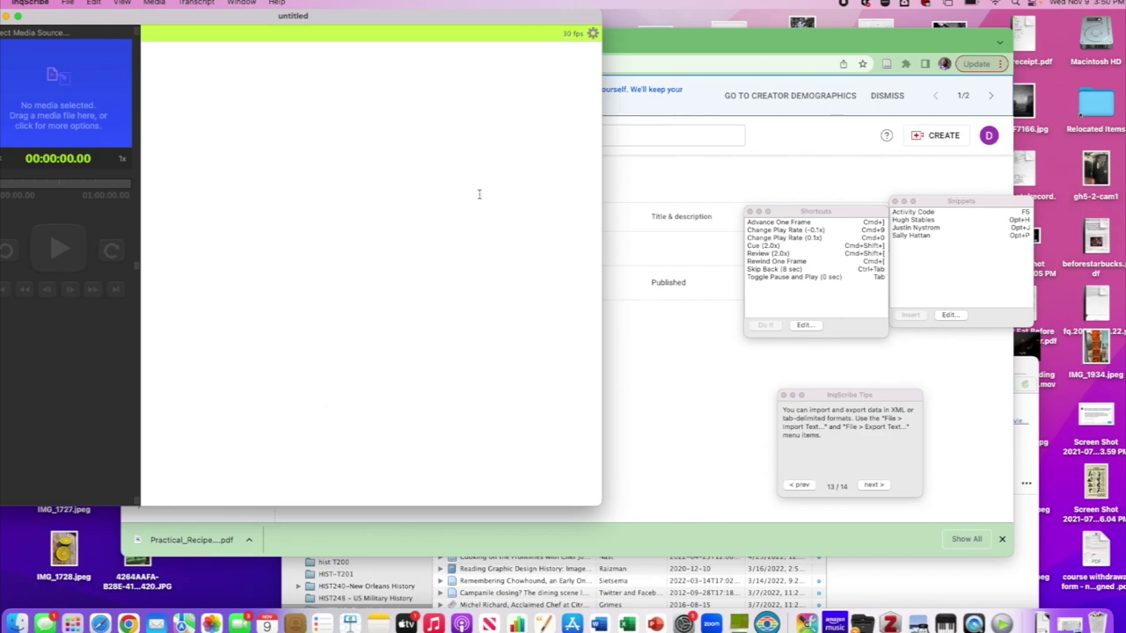
# Move the untitled window right and paste the caption text into its transcript area
pyautogui.moveTo(497, 23); pyautogui.dragTo(587, 62)
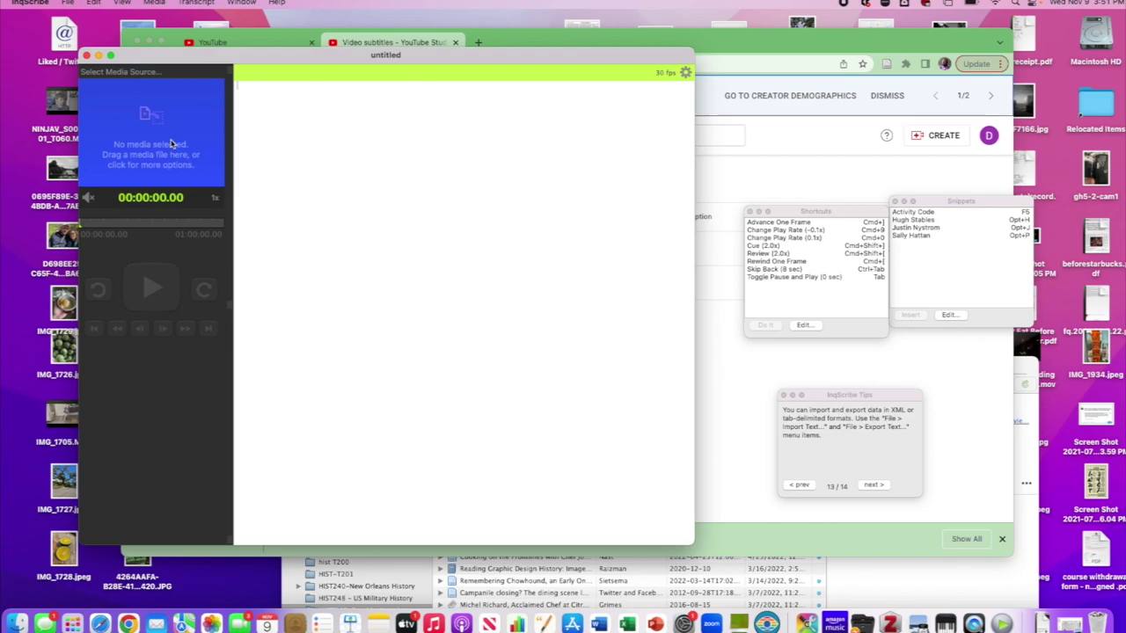
pyautogui.click(293, 169)
pyautogui.press('super+v')
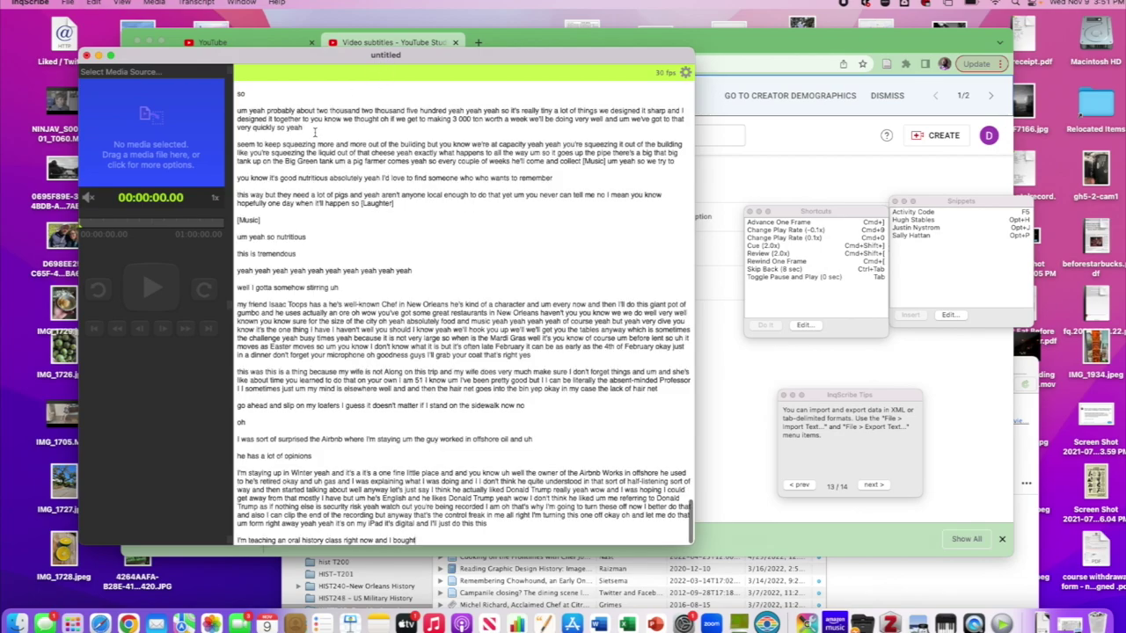
pyautogui.scroll(2, 332, 160)
pyautogui.scroll(15, 331, 162)
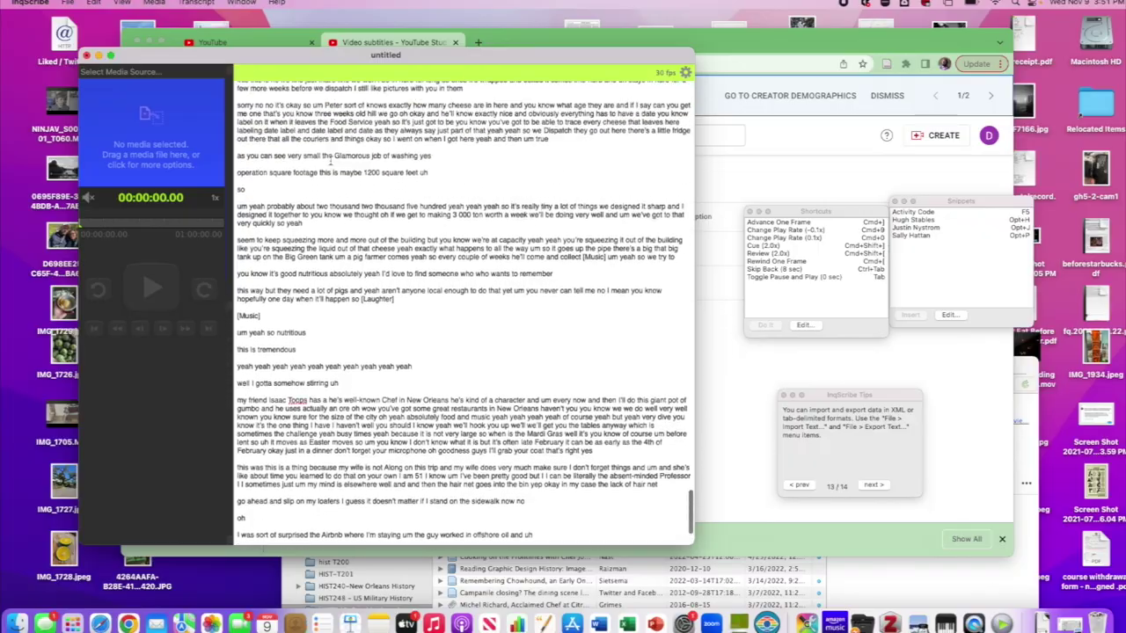
pyautogui.scroll(15, 332, 164)
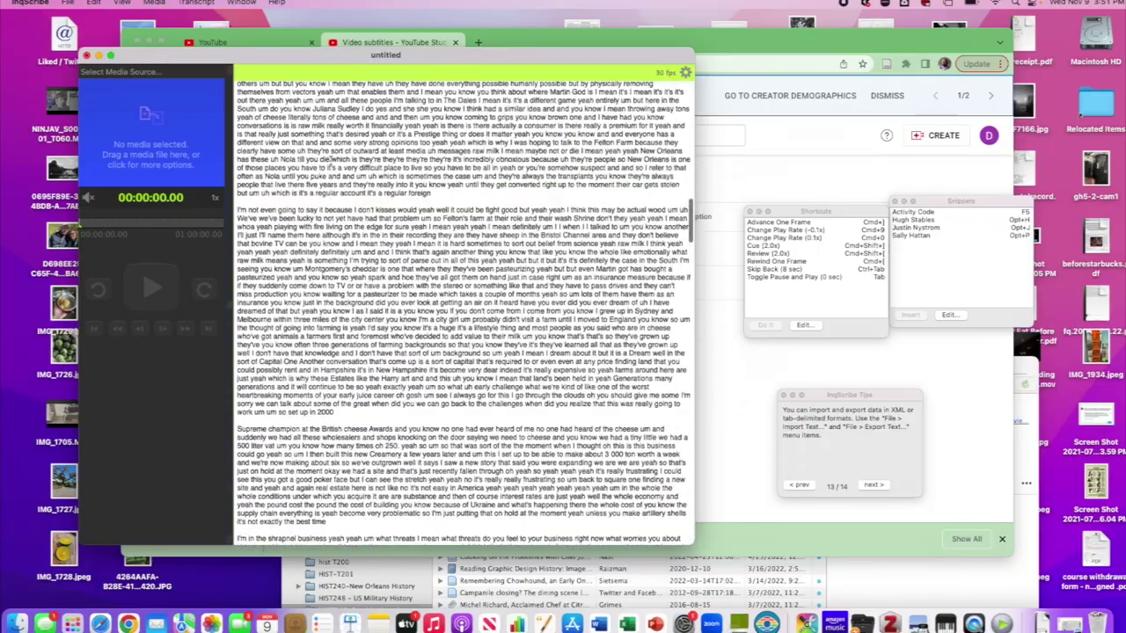
pyautogui.scroll(6, 332, 163)
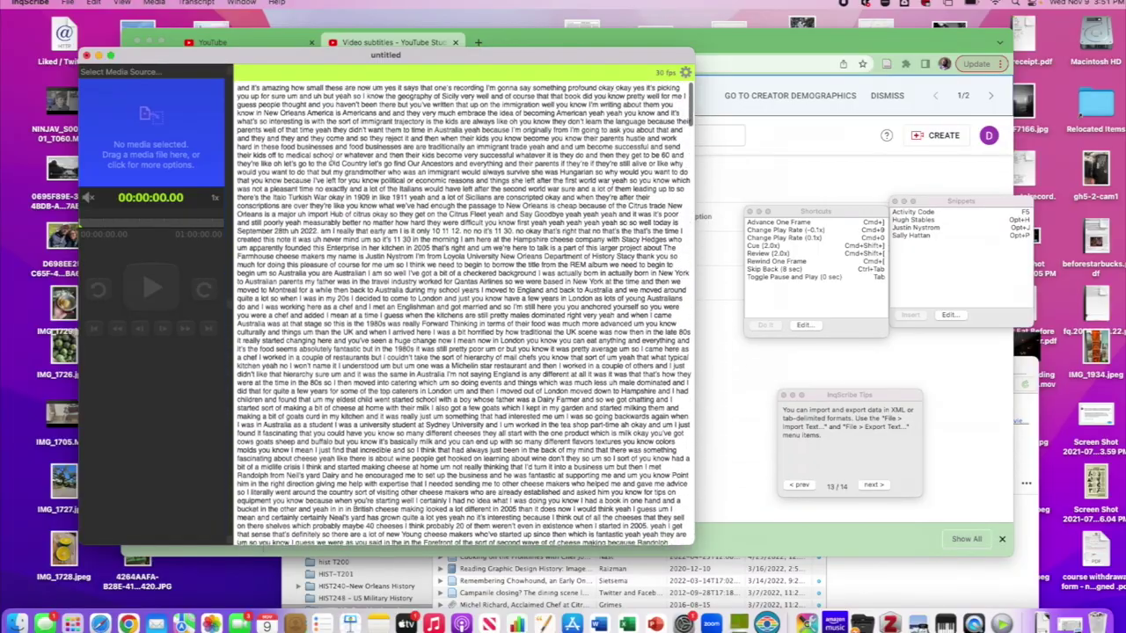
pyautogui.scroll(-2, 331, 163)
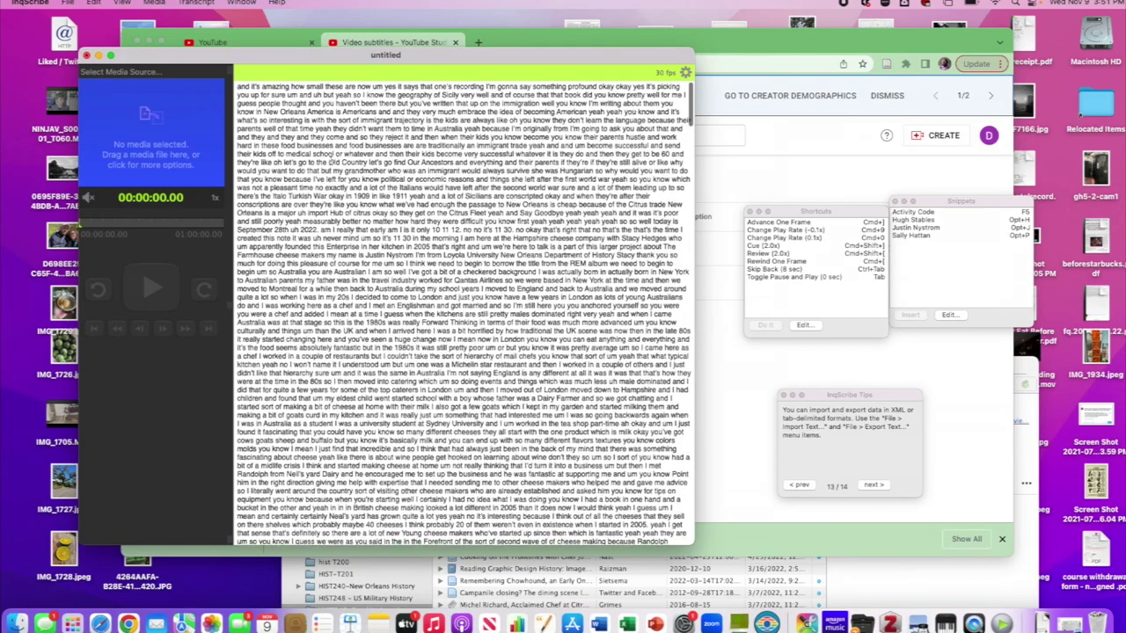
pyautogui.scroll(2, 332, 163)
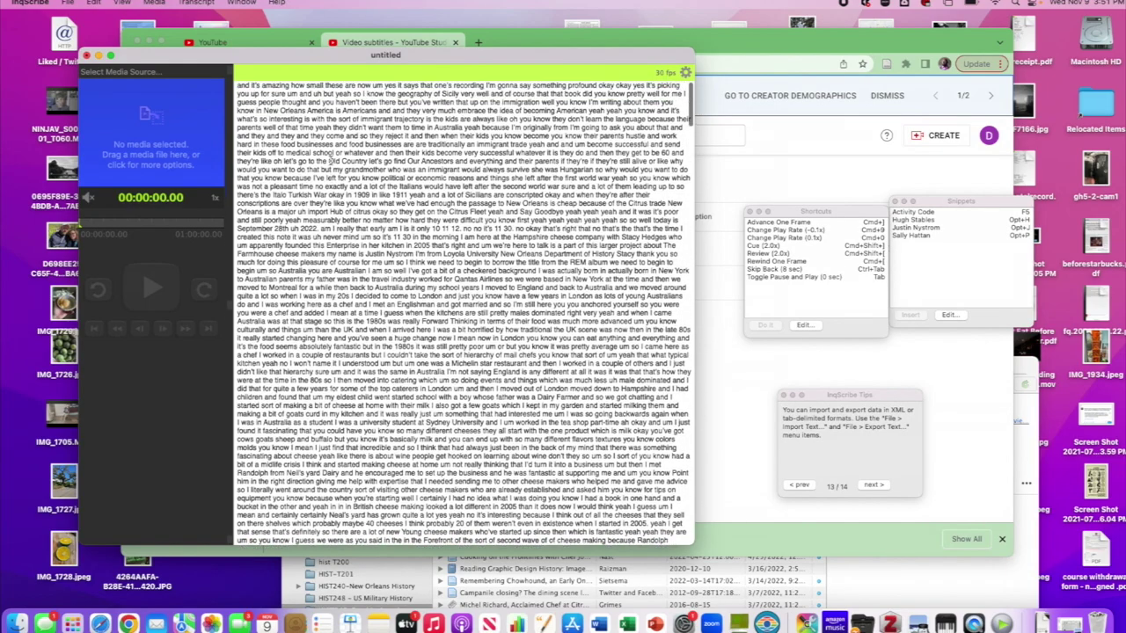
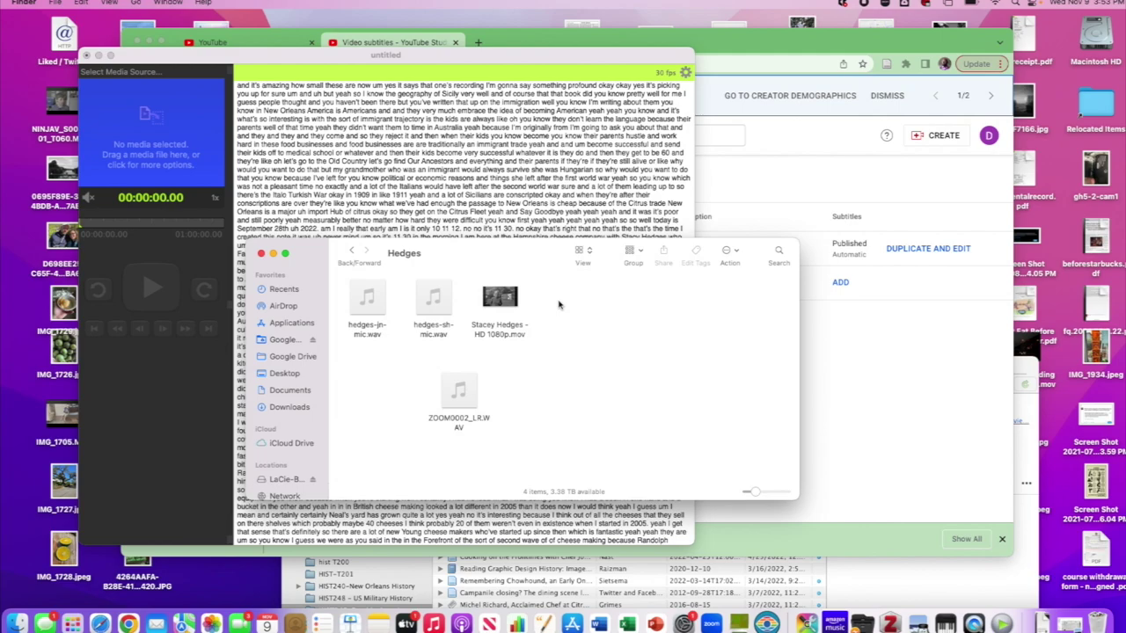
pyautogui.moveTo(512, 305); pyautogui.dragTo(161, 134)
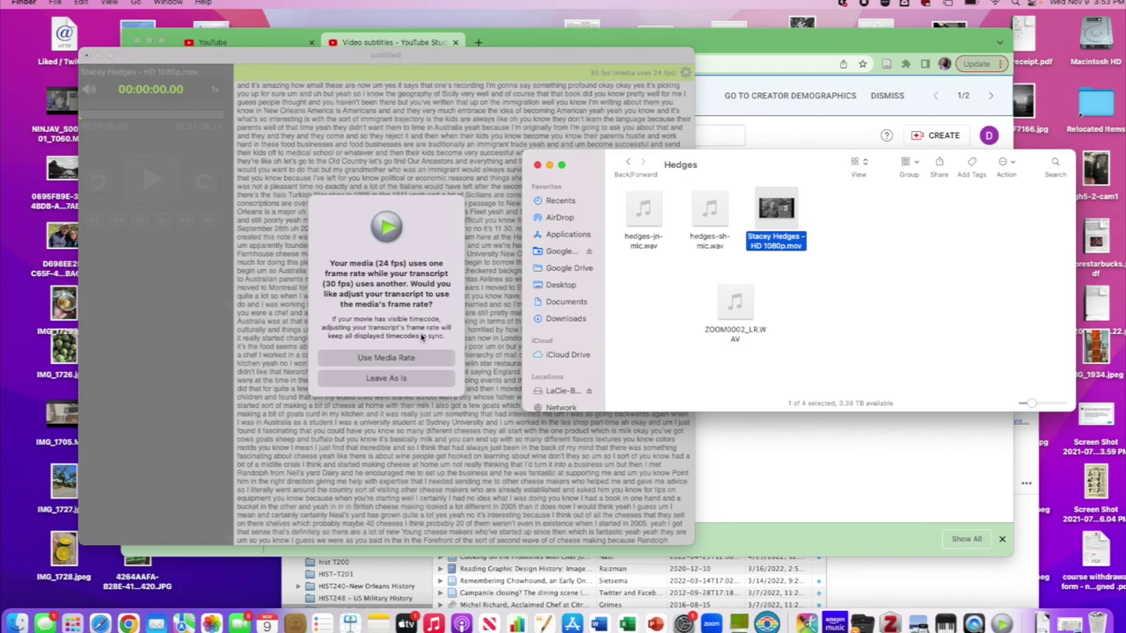
pyautogui.click(416, 359)
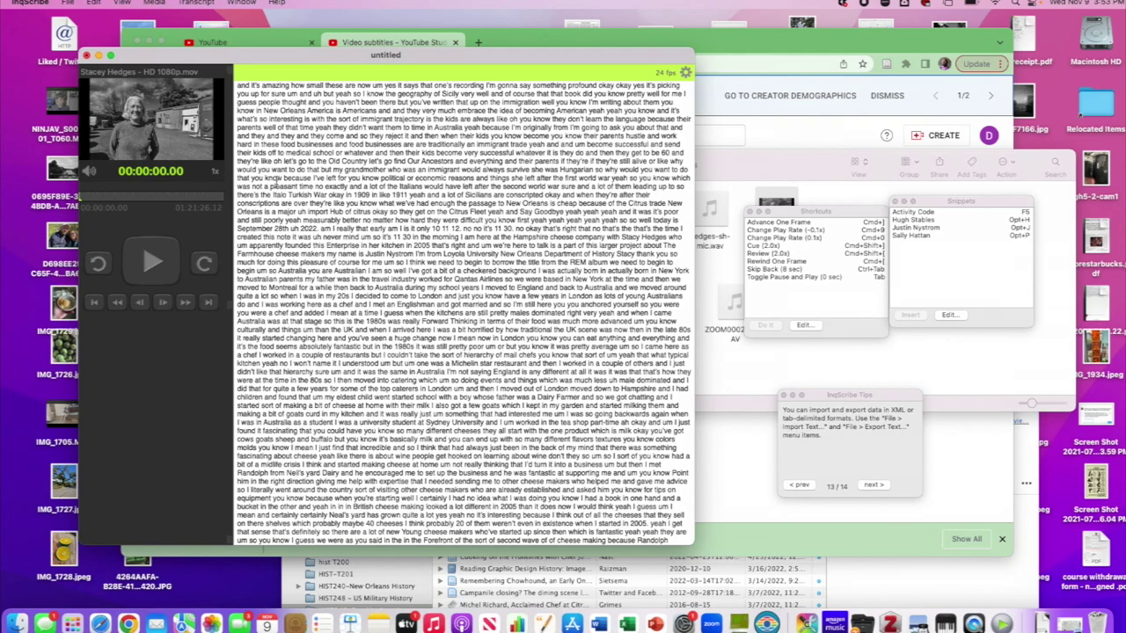
# Look through the Window and Transcript menus, then bring up the File menu
pyautogui.click(248, 3)
pyautogui.moveTo(187, 3)
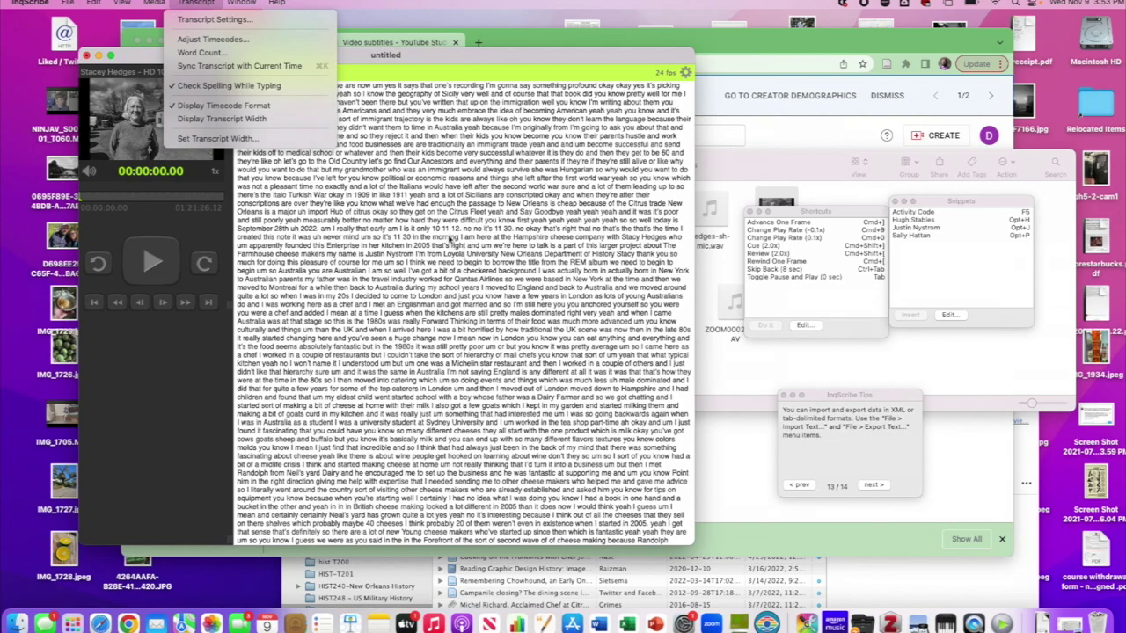
pyautogui.click(493, 58)
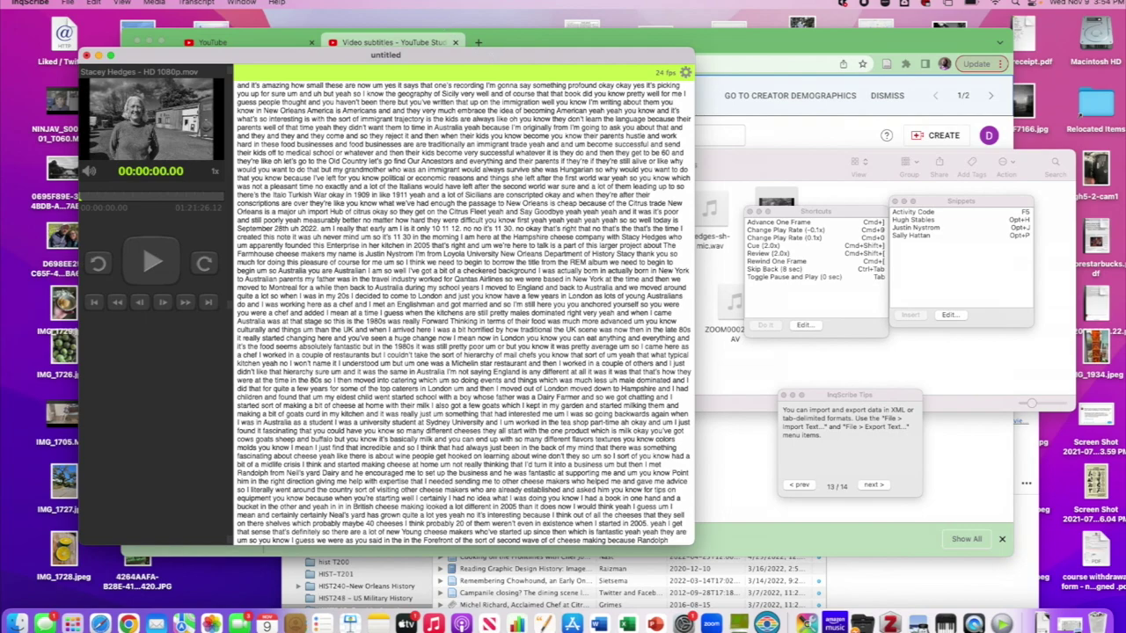
pyautogui.click(71, 2)
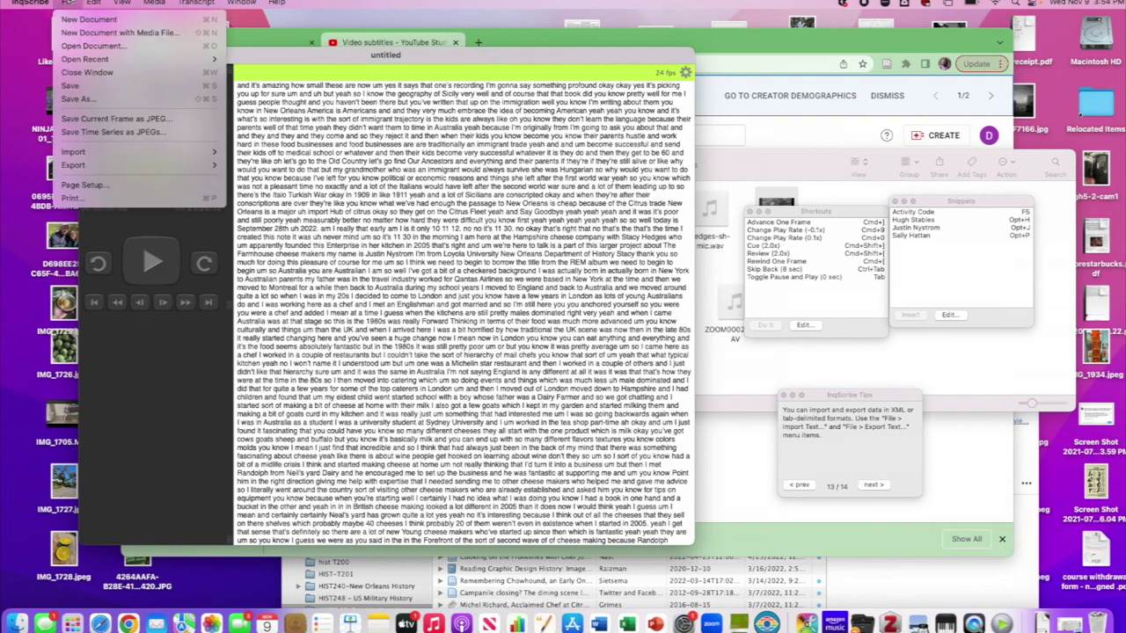
pyautogui.click(85, 88)
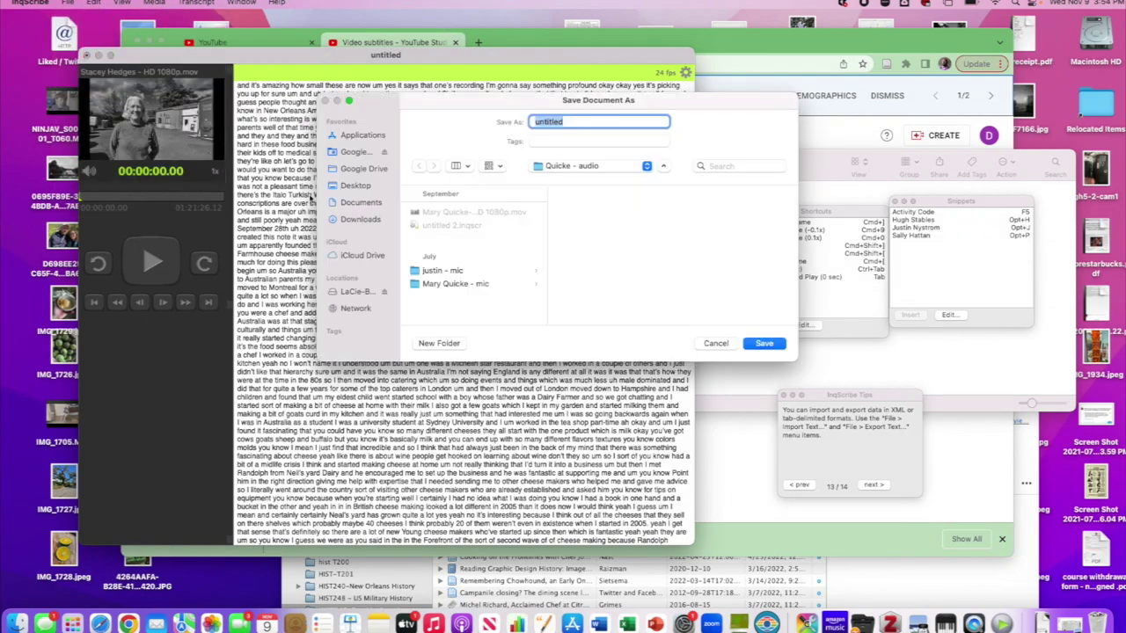
pyautogui.click(577, 167)
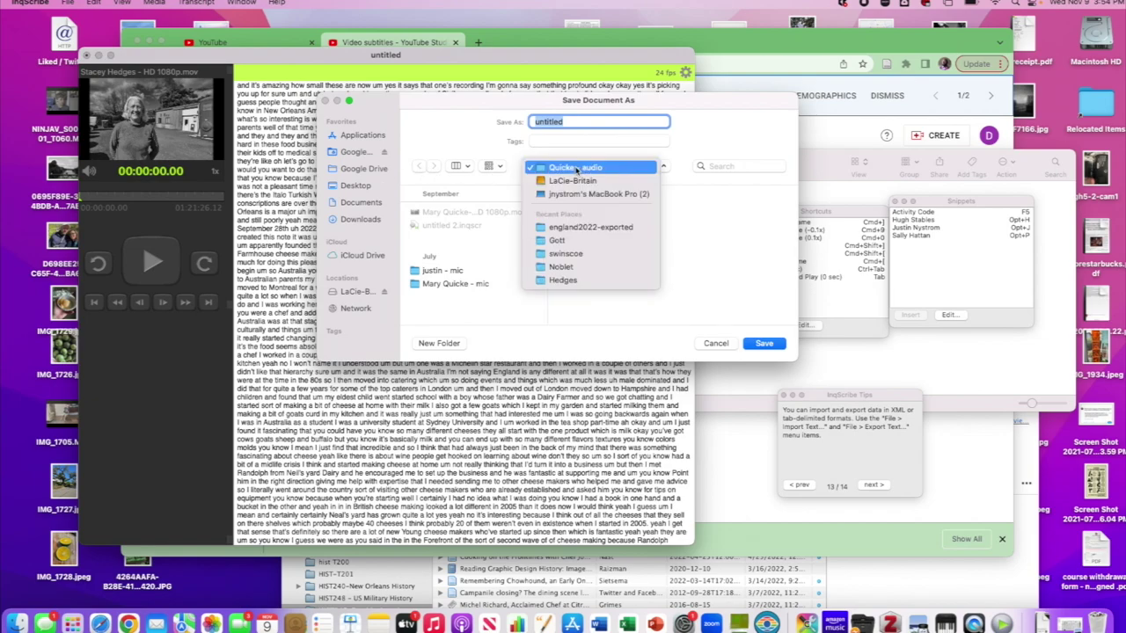
pyautogui.click(571, 281)
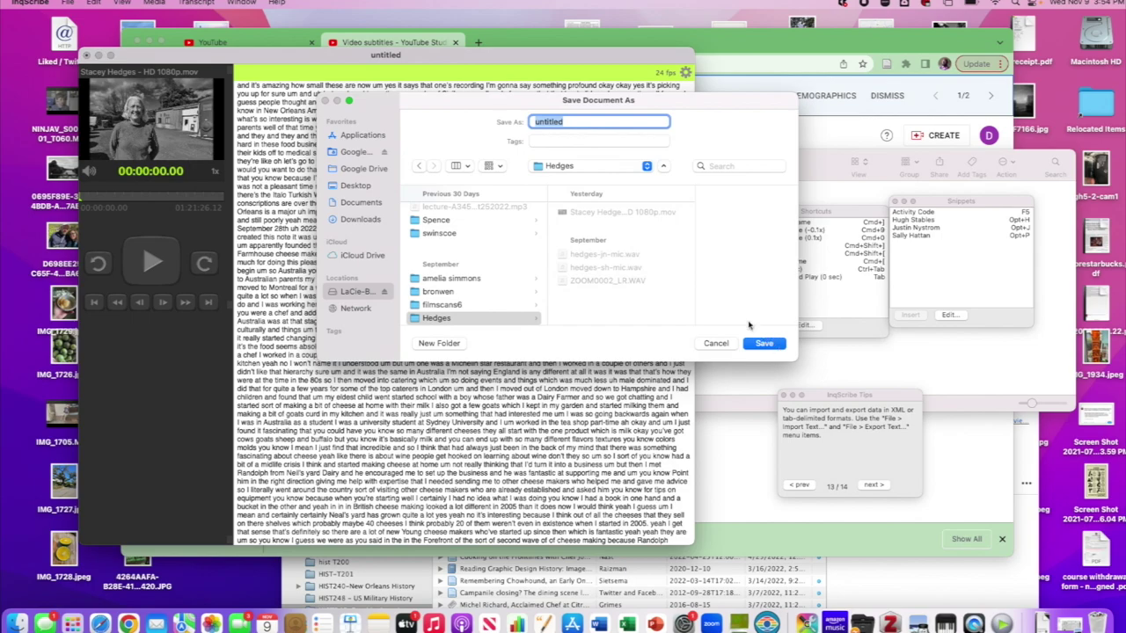
pyautogui.press('Return')
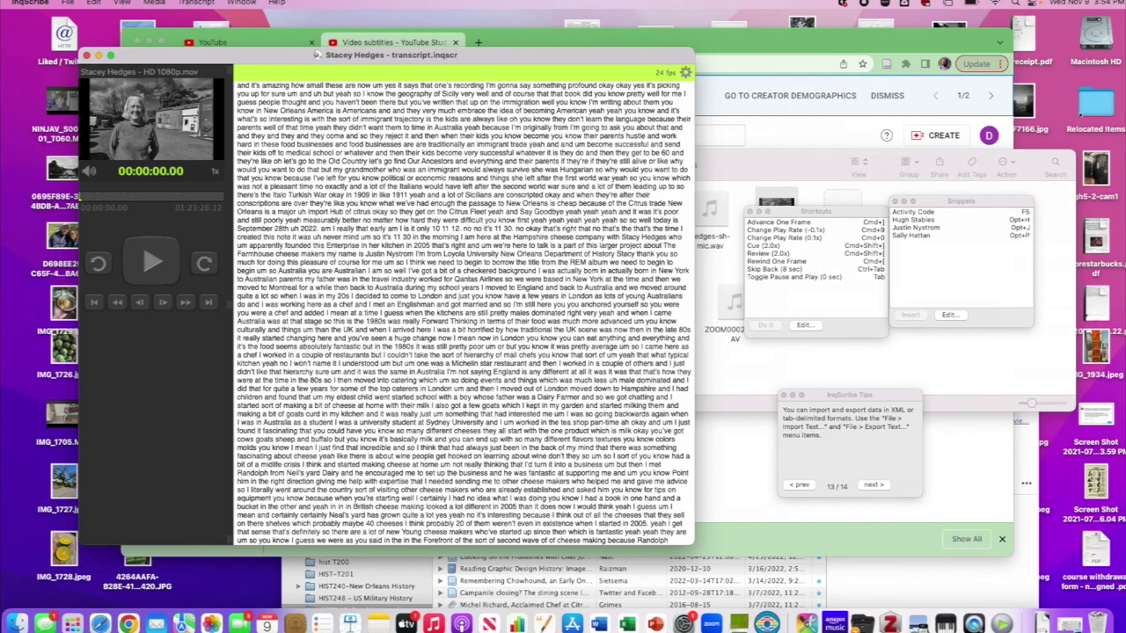
# In Finder, reposition the new transcript file inside the Hedges folder and deselect it
pyautogui.click(18, 621)
pyautogui.moveTo(847, 206); pyautogui.dragTo(914, 209)
pyautogui.click(902, 300)
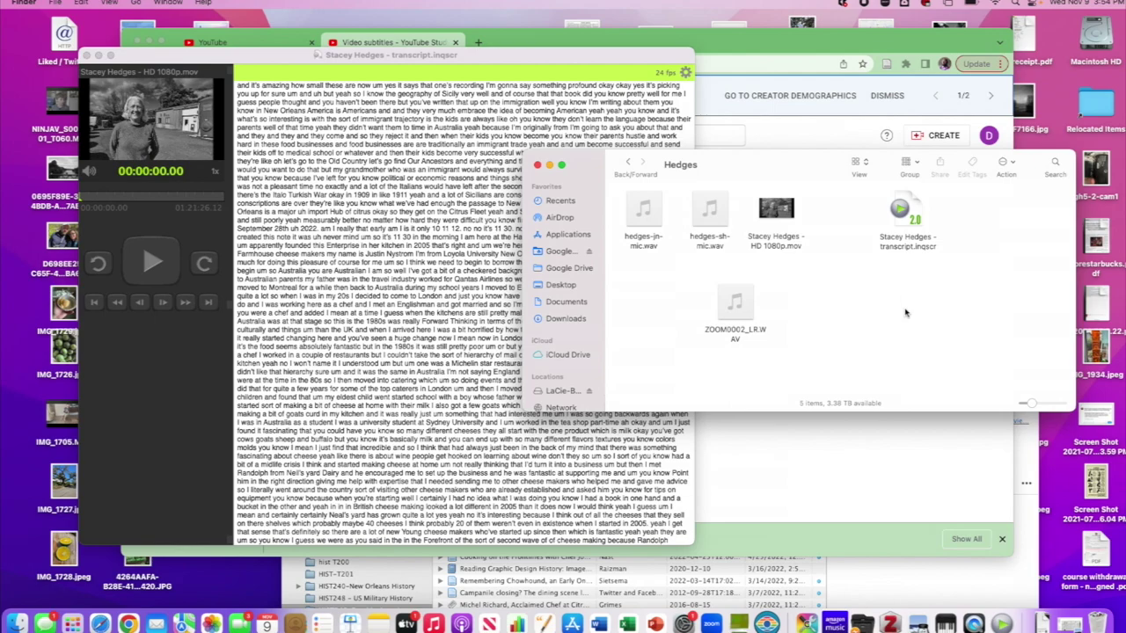
# Shift the InqScribe window right and play the interview, pausing at 00:00:13.04
pyautogui.click(444, 226)
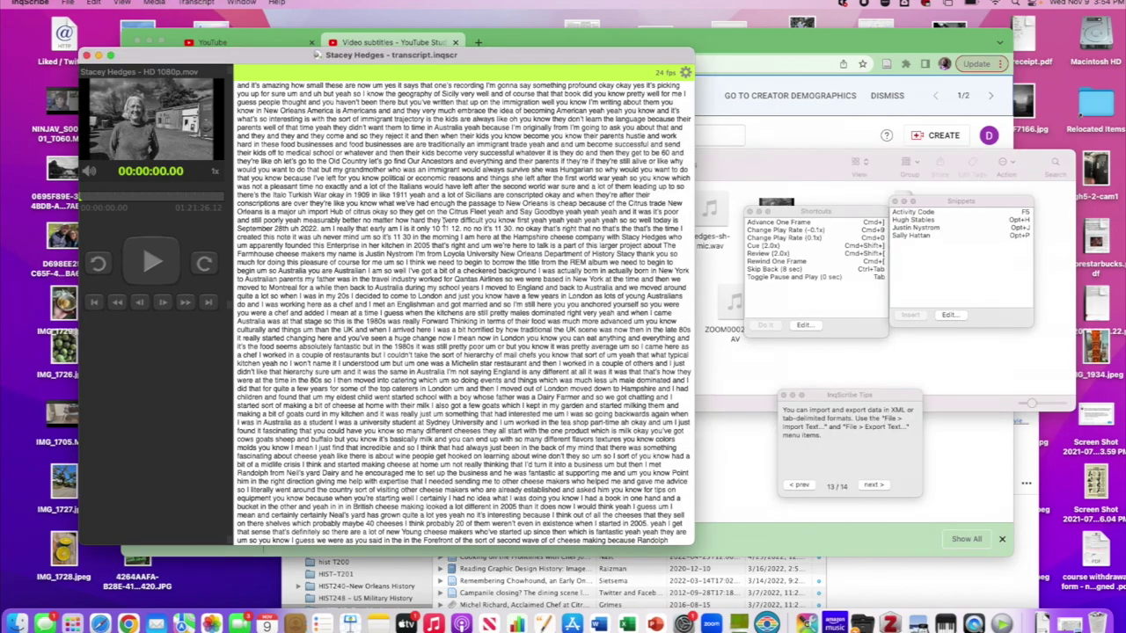
pyautogui.click(175, 76)
pyautogui.moveTo(175, 59); pyautogui.dragTo(255, 61)
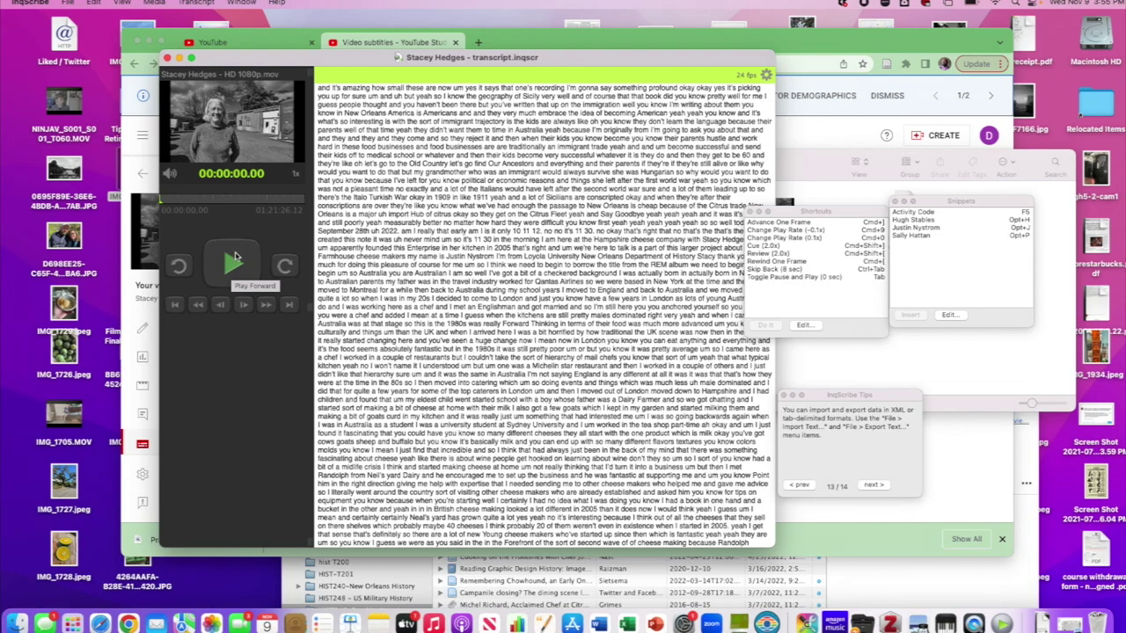
pyautogui.click(235, 256)
pyautogui.click(234, 256)
# Jump to about 40:33 in the video, play from there, then pause
pyautogui.click(232, 202)
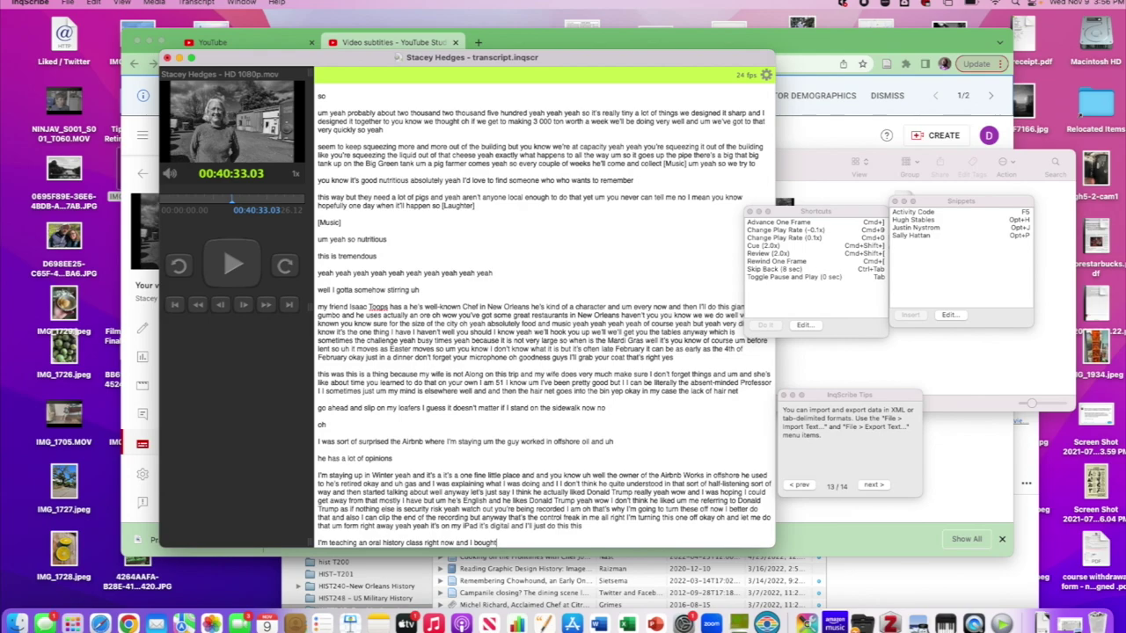
pyautogui.press('Tab')
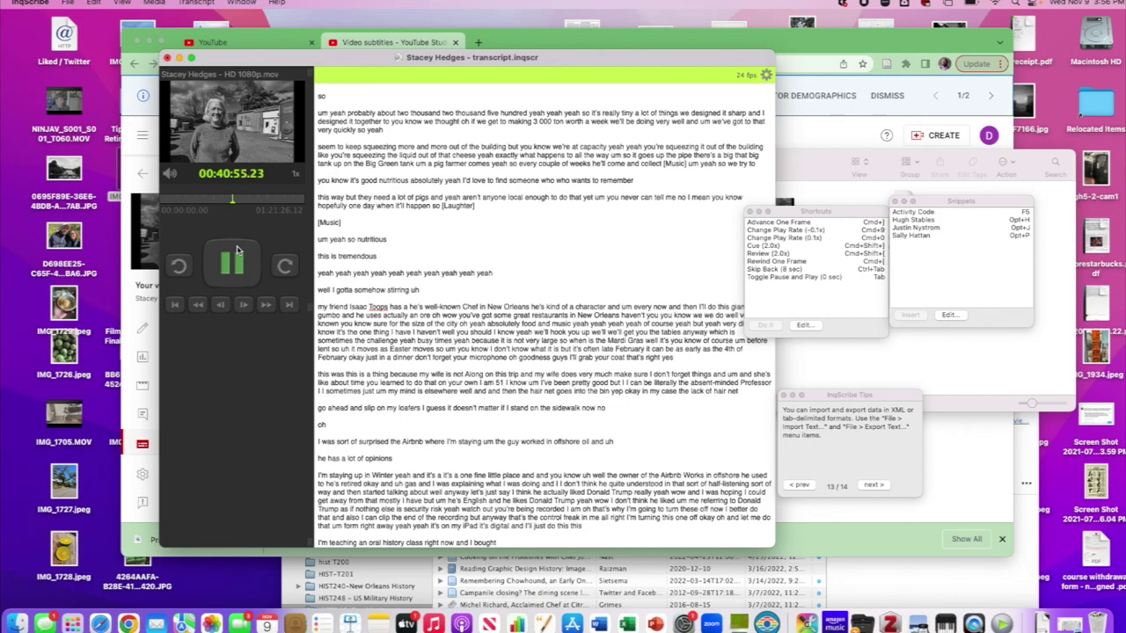
pyautogui.click(236, 262)
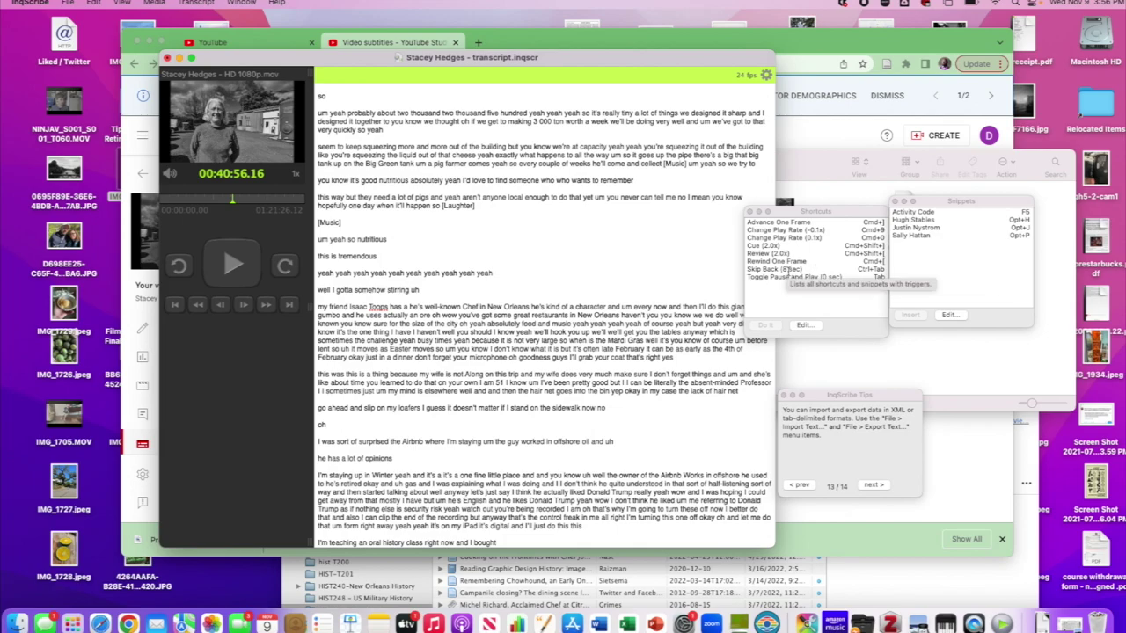
# Using the Skip Back (8 sec) shortcut, replay eight seconds and pause at 00:40:57.23
pyautogui.click(762, 269)
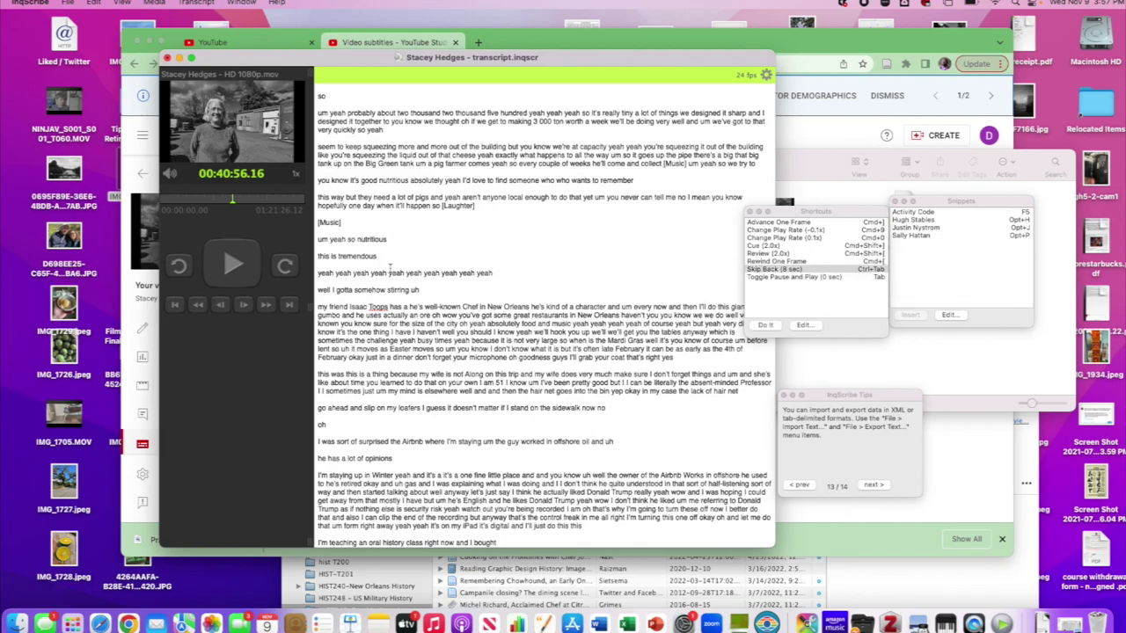
pyautogui.click(227, 276)
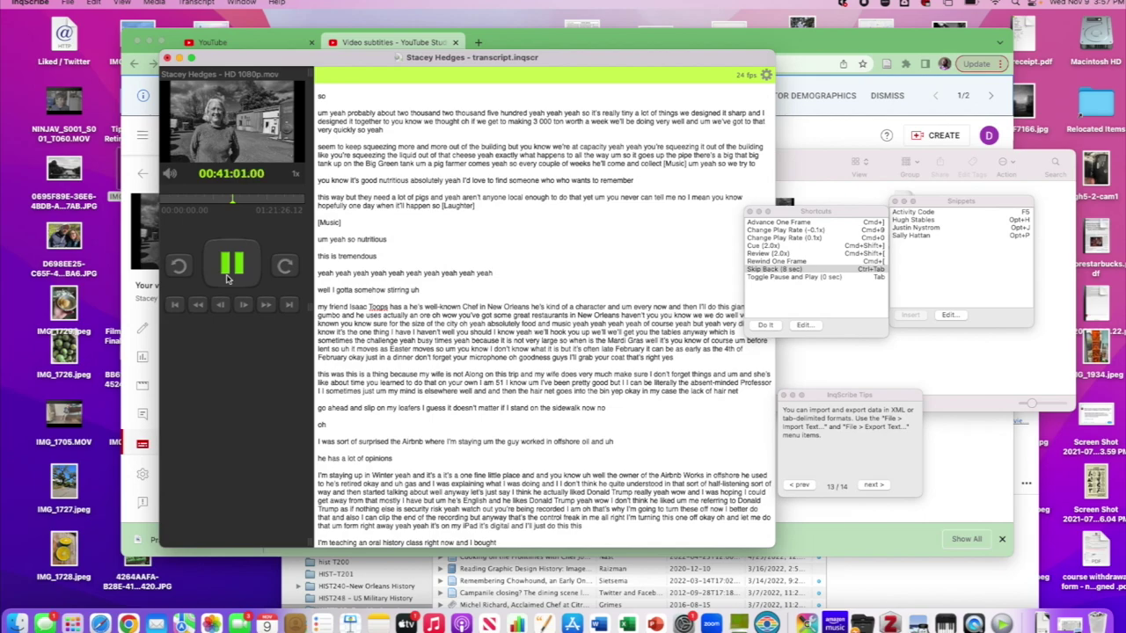
pyautogui.hotkey('ctrl', 'Tab')
pyautogui.click(227, 278)
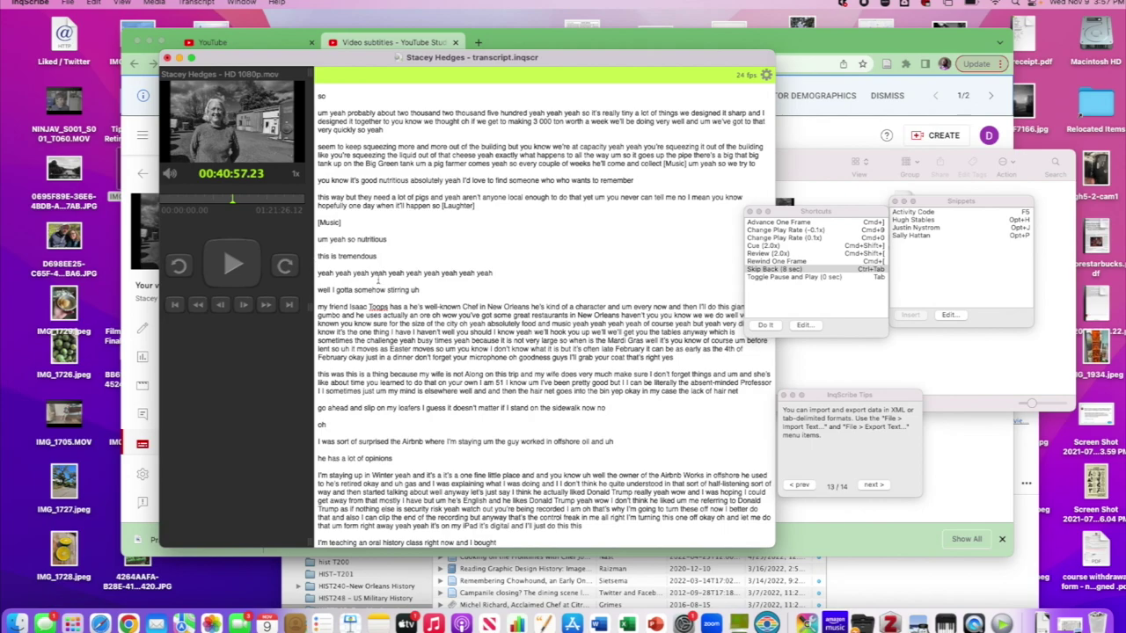
pyautogui.scroll(1, 447, 259)
pyautogui.scroll(-1, 447, 260)
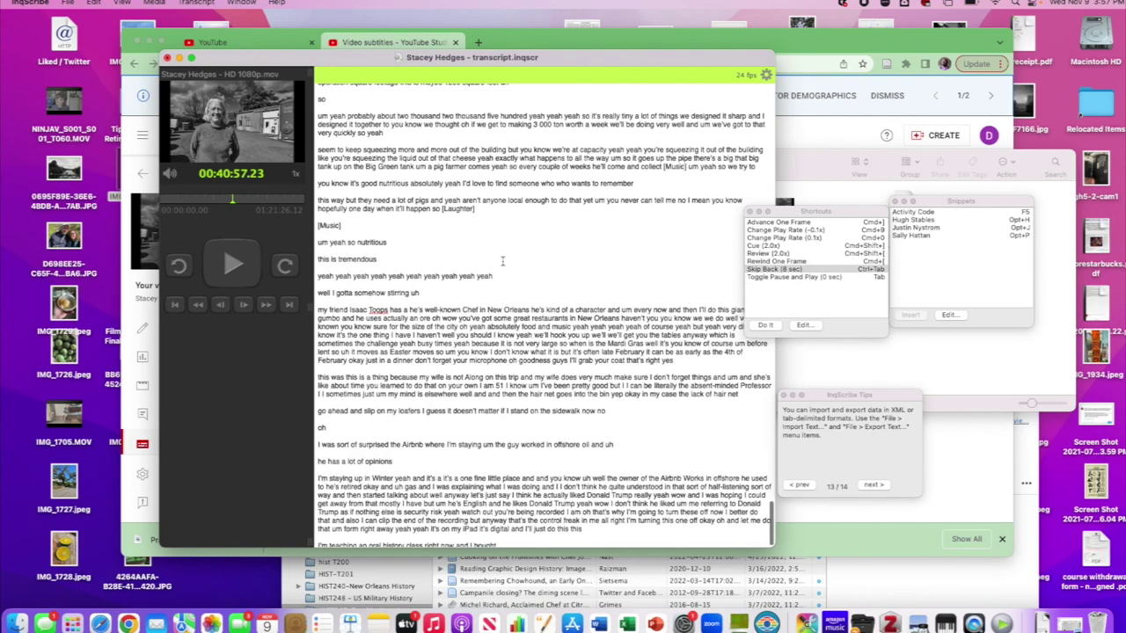
pyautogui.moveTo(495, 276); pyautogui.dragTo(318, 275)
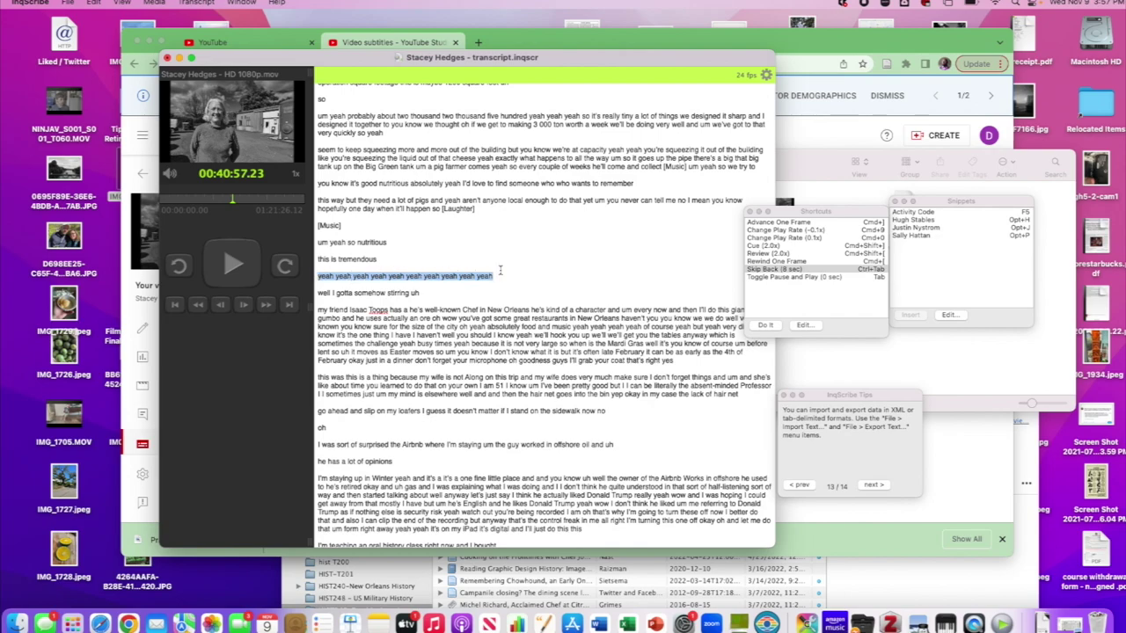
pyautogui.press('Left')
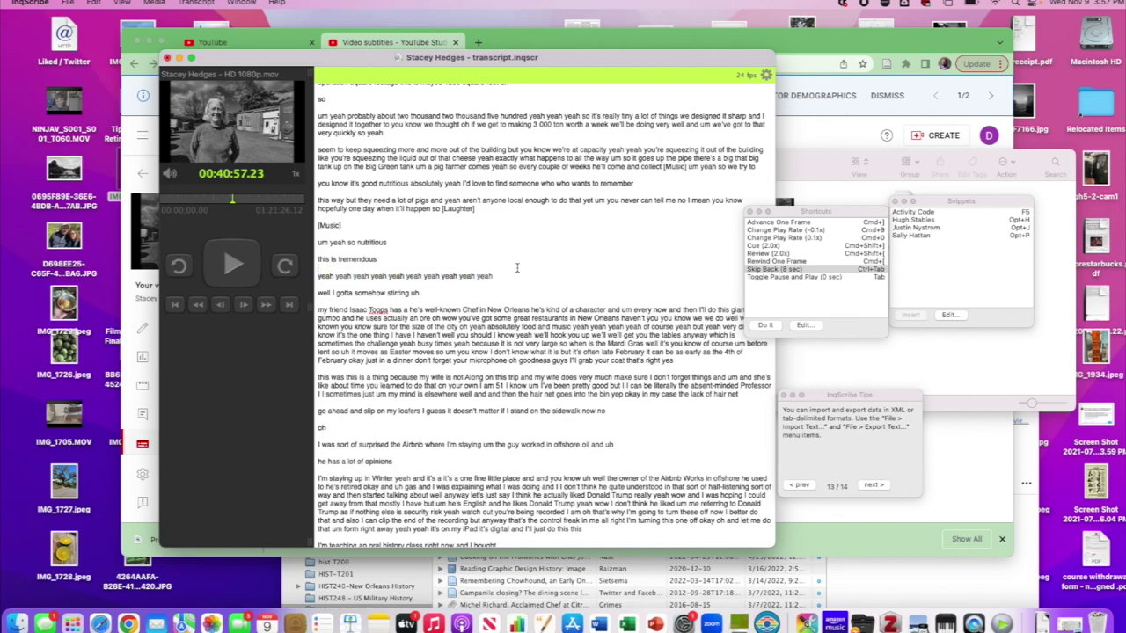
pyautogui.scroll(-1, 517, 268)
pyautogui.scroll(3, 517, 268)
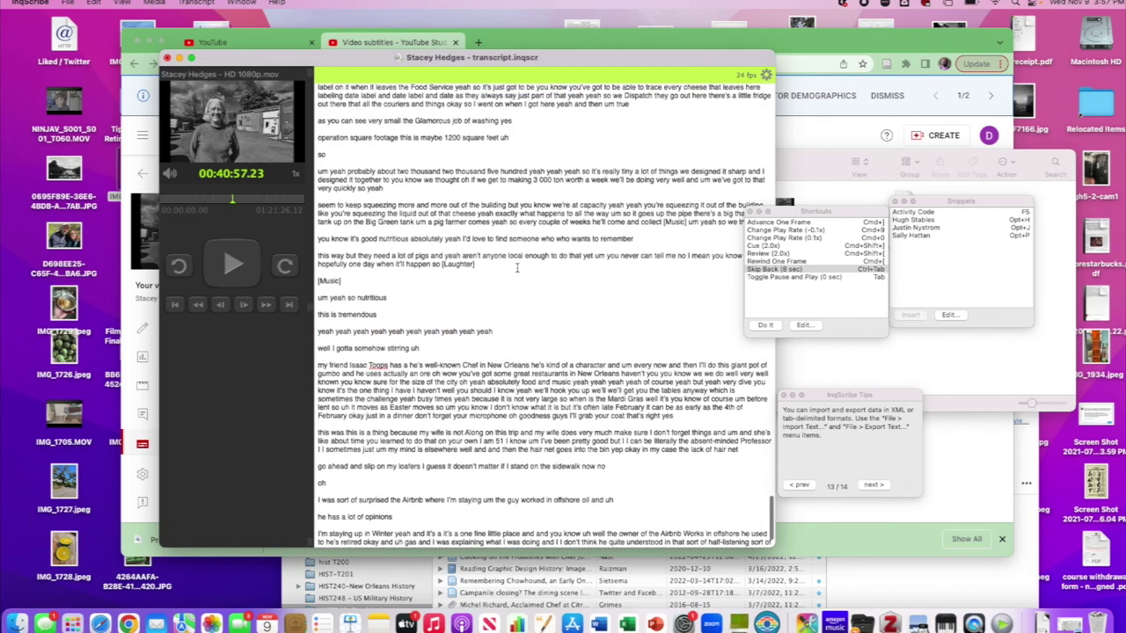
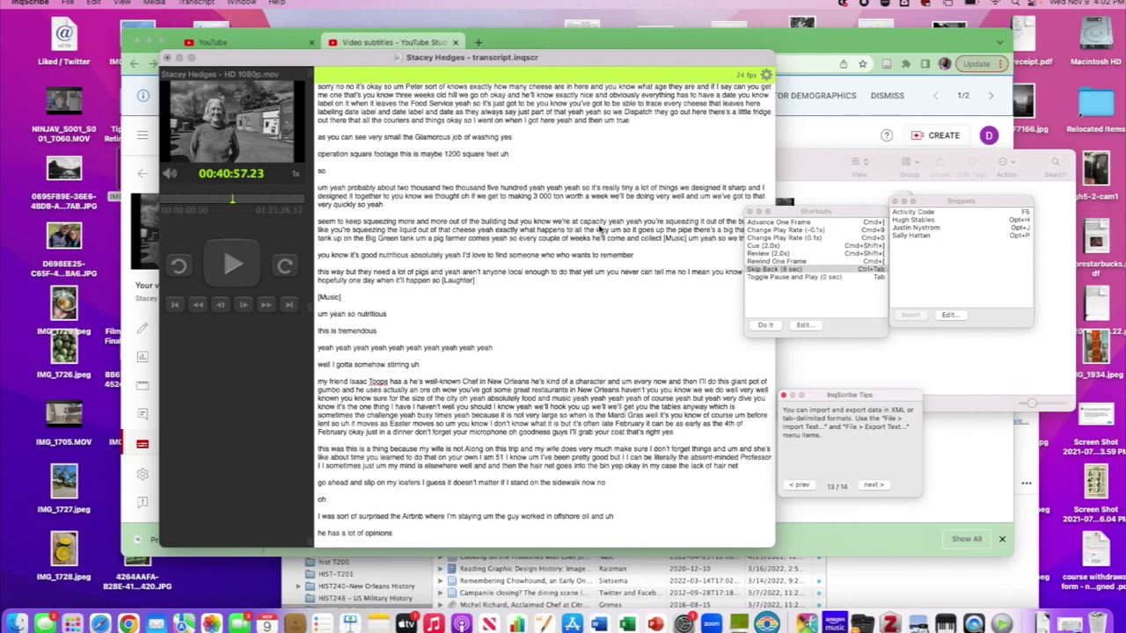
# Scroll the transcript back to its top and nudge the transcript window slightly right
pyautogui.scroll(5, 610, 201)
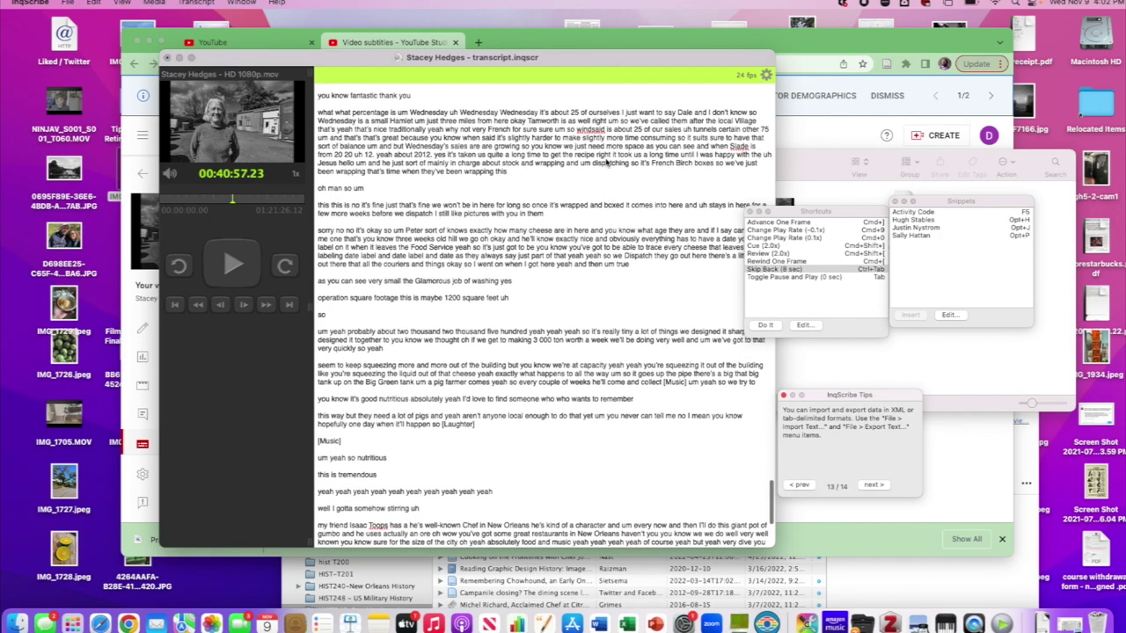
pyautogui.click(68, 2)
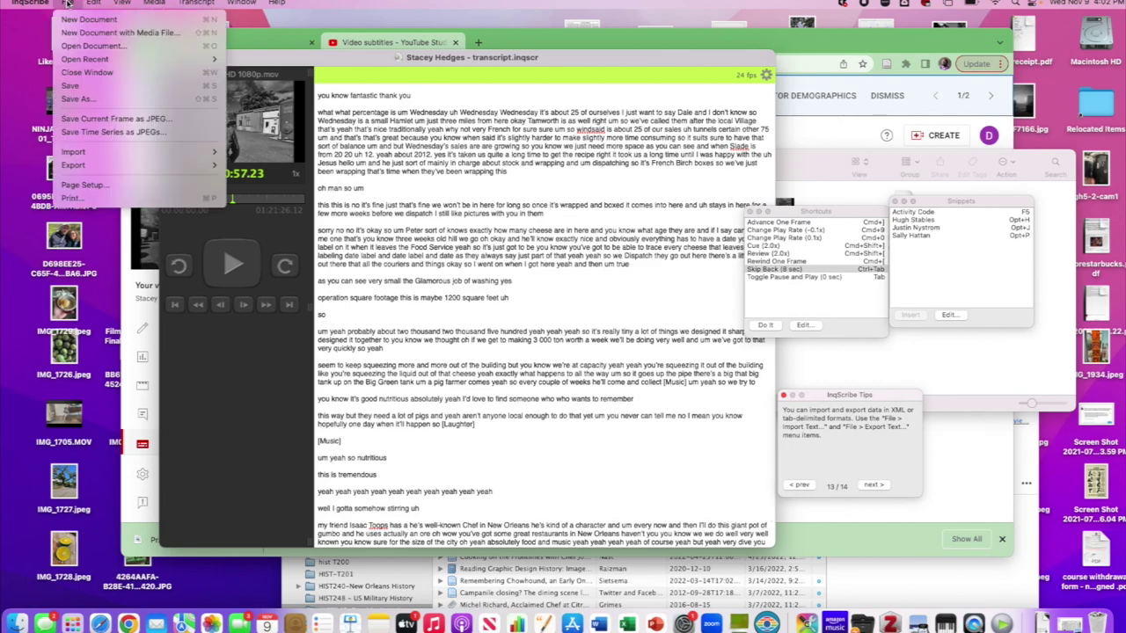
pyautogui.click(68, 3)
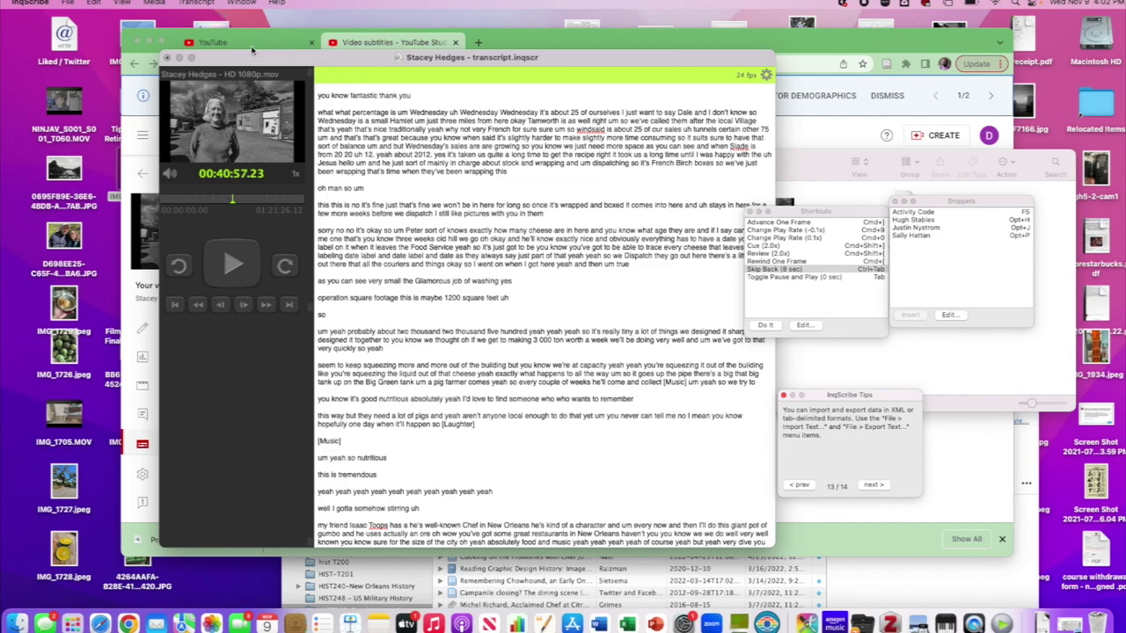
pyautogui.moveTo(255, 62); pyautogui.dragTo(286, 51)
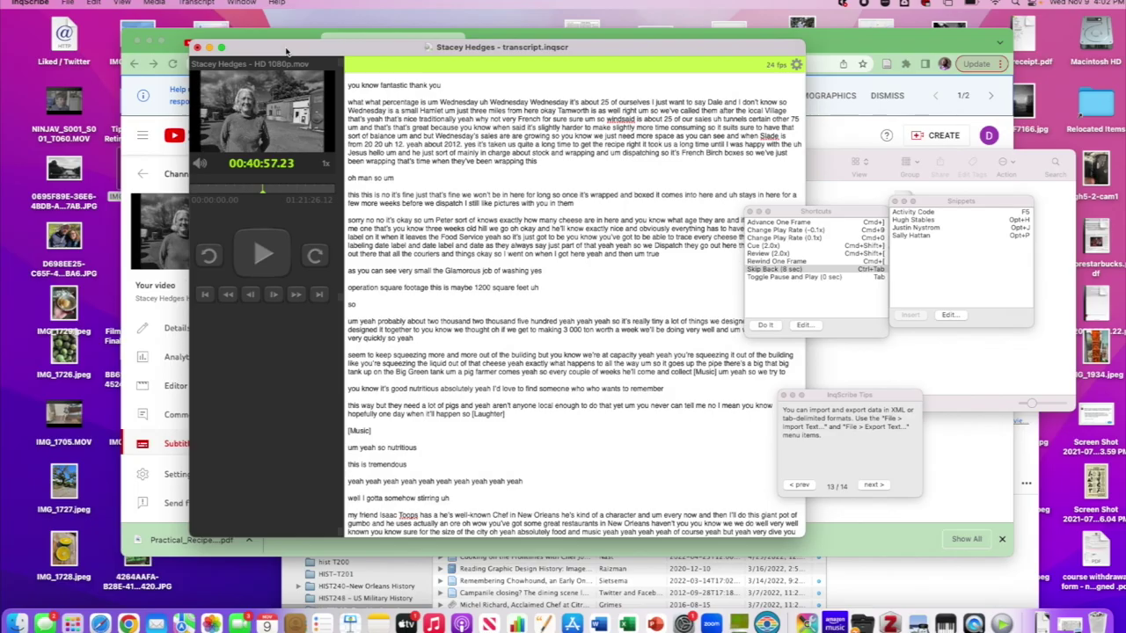
# Play the video briefly, pause, and drag the playhead back to 00:00:00.00
pyautogui.scroll(-15, 378, 117)
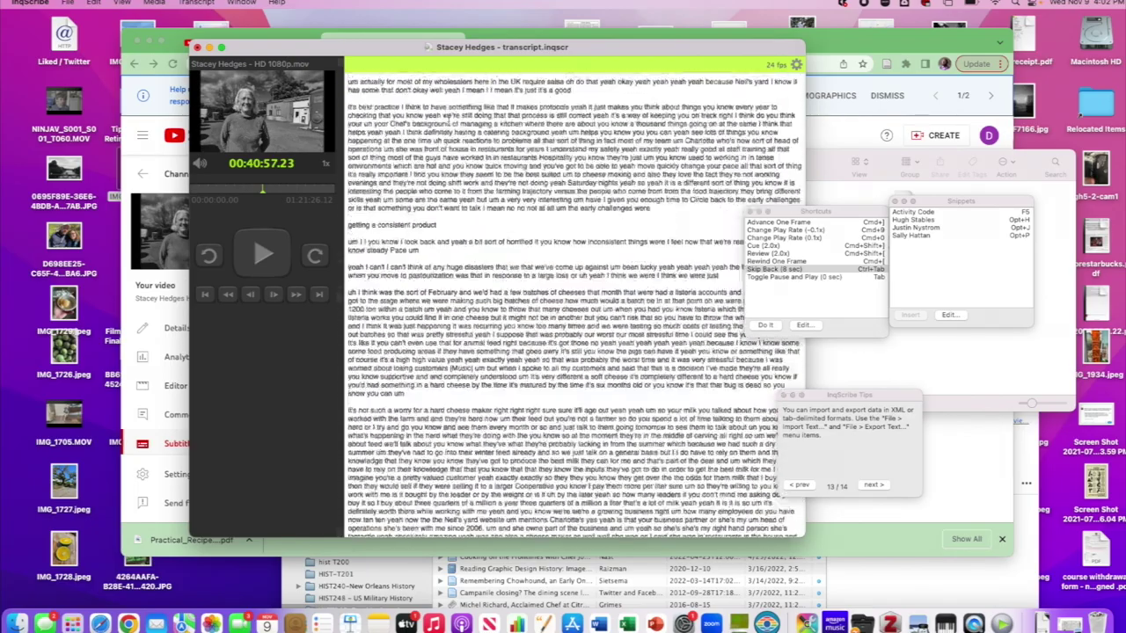
pyautogui.scroll(20, 576, 307)
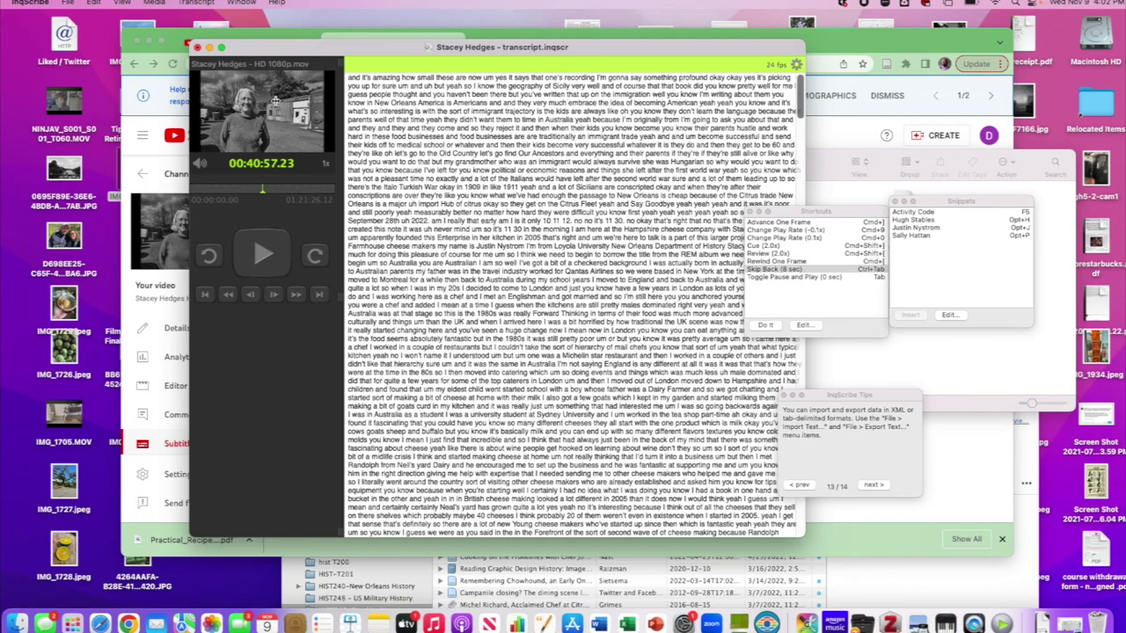
pyautogui.click(260, 257)
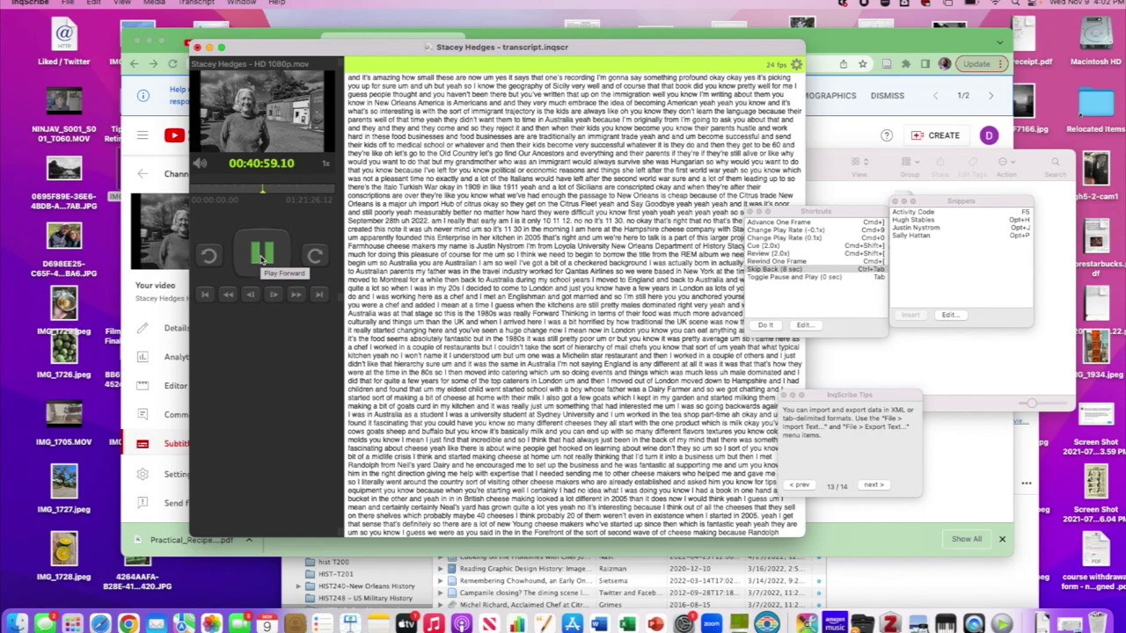
pyautogui.click(261, 256)
pyautogui.moveTo(265, 199); pyautogui.dragTo(176, 194)
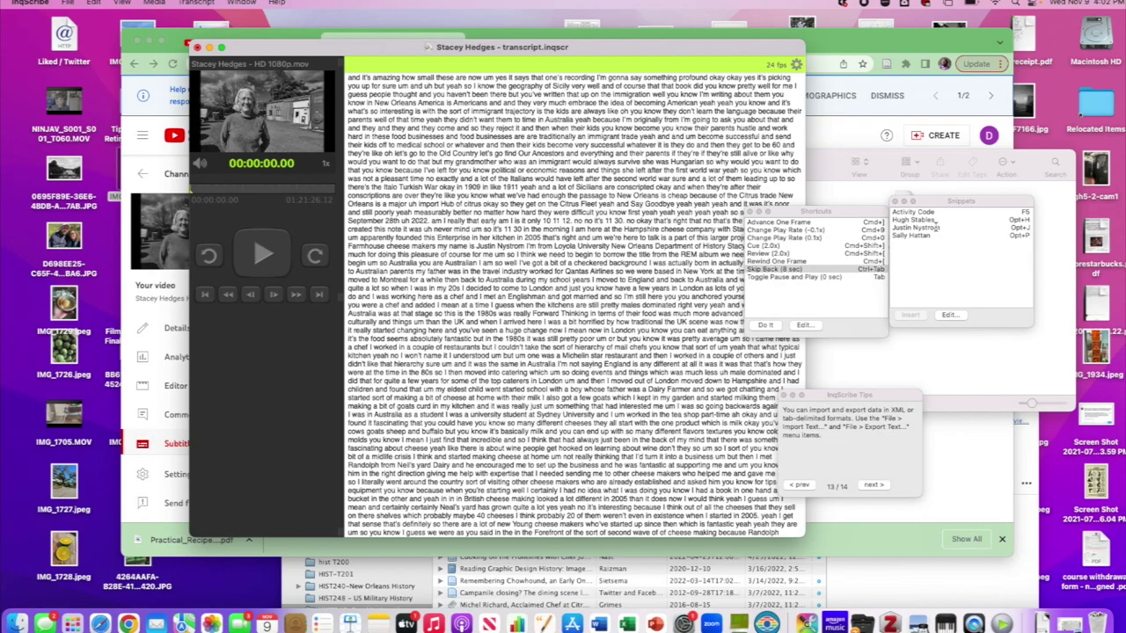
pyautogui.moveTo(988, 202)
pyautogui.mouseDown()
pyautogui.moveTo(1000, 202)
pyautogui.moveTo(998, 218)
pyautogui.mouseUp()
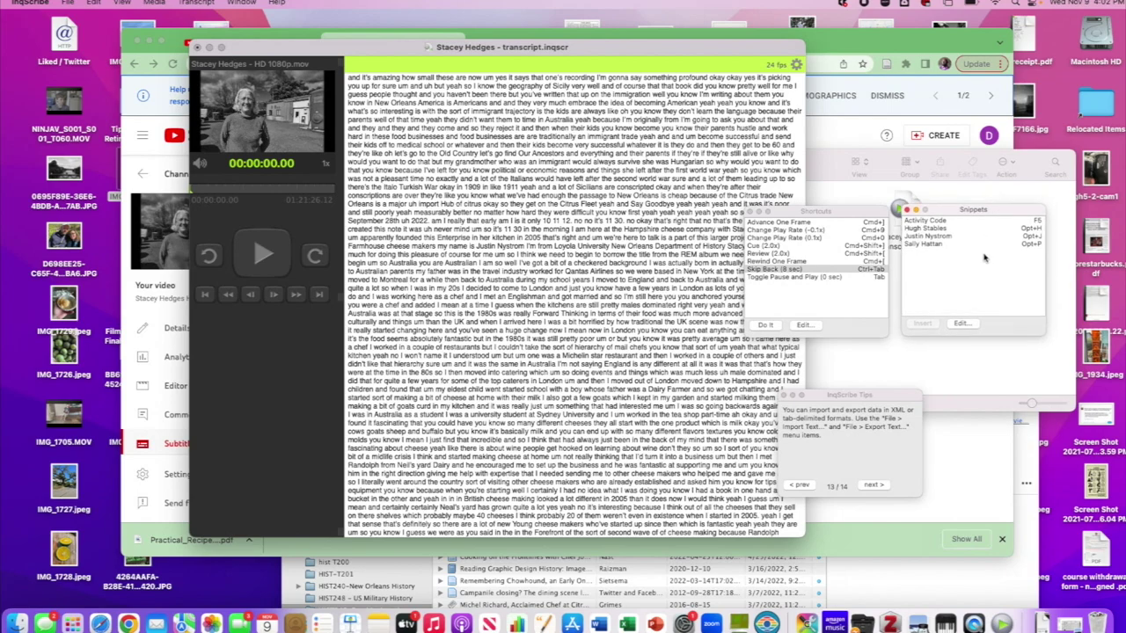
# In Edit Shortcuts and Snippets, insert a space after {$time} in the Opt+J speaker snippet
pyautogui.click(973, 325)
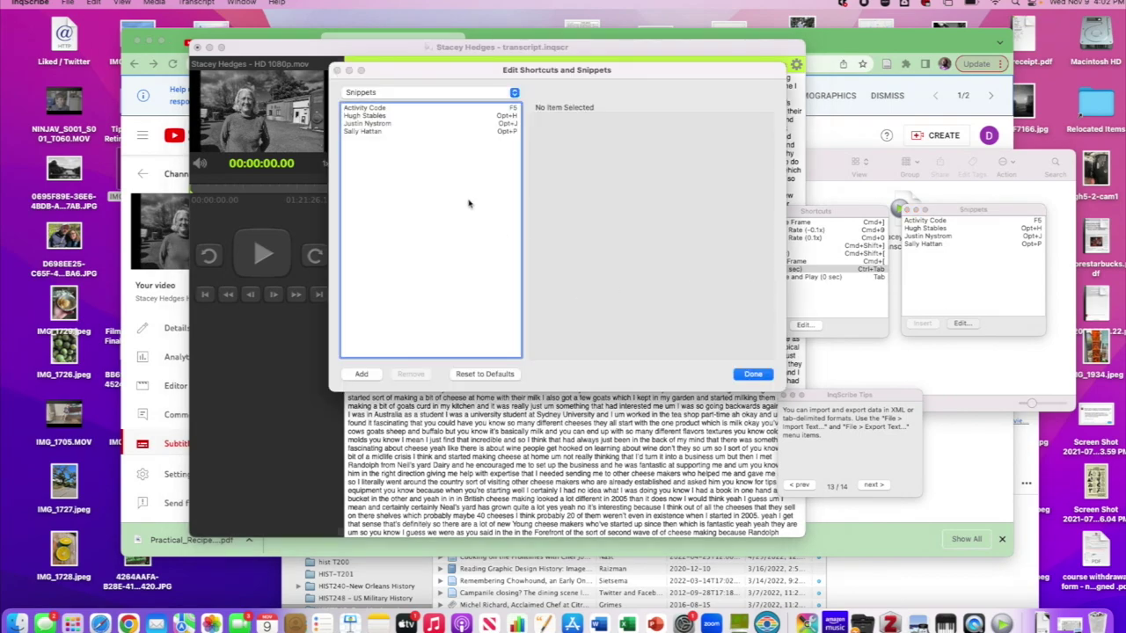
pyautogui.click(384, 125)
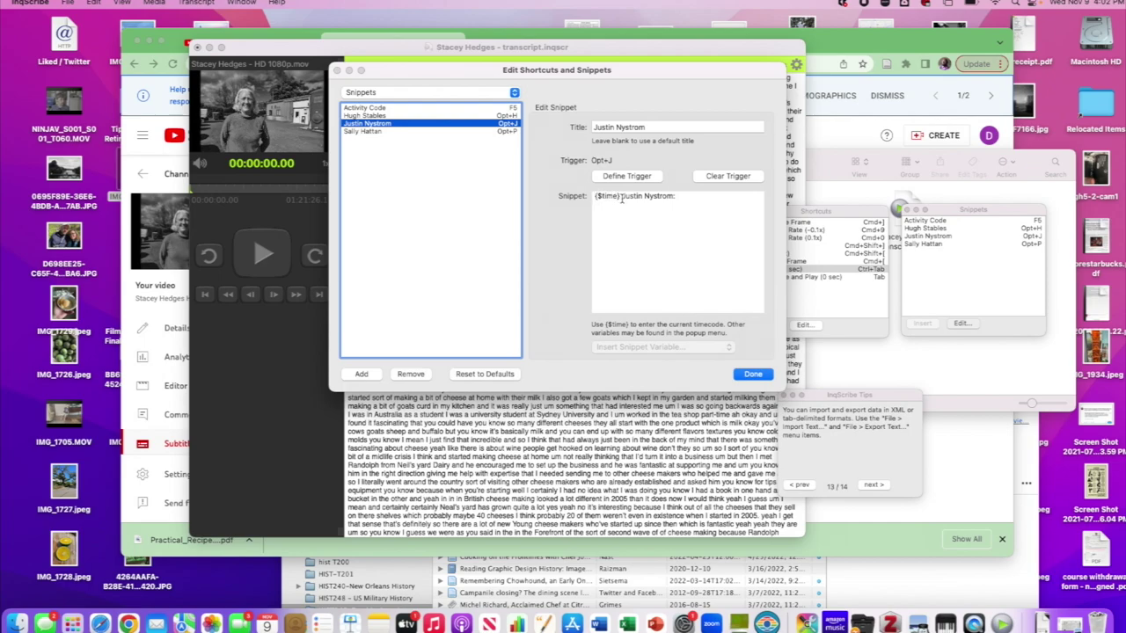
pyautogui.click(622, 199)
# Replace the last snippet's inserted speaker name with the interviewee's name followed by a colon
pyautogui.click(366, 132)
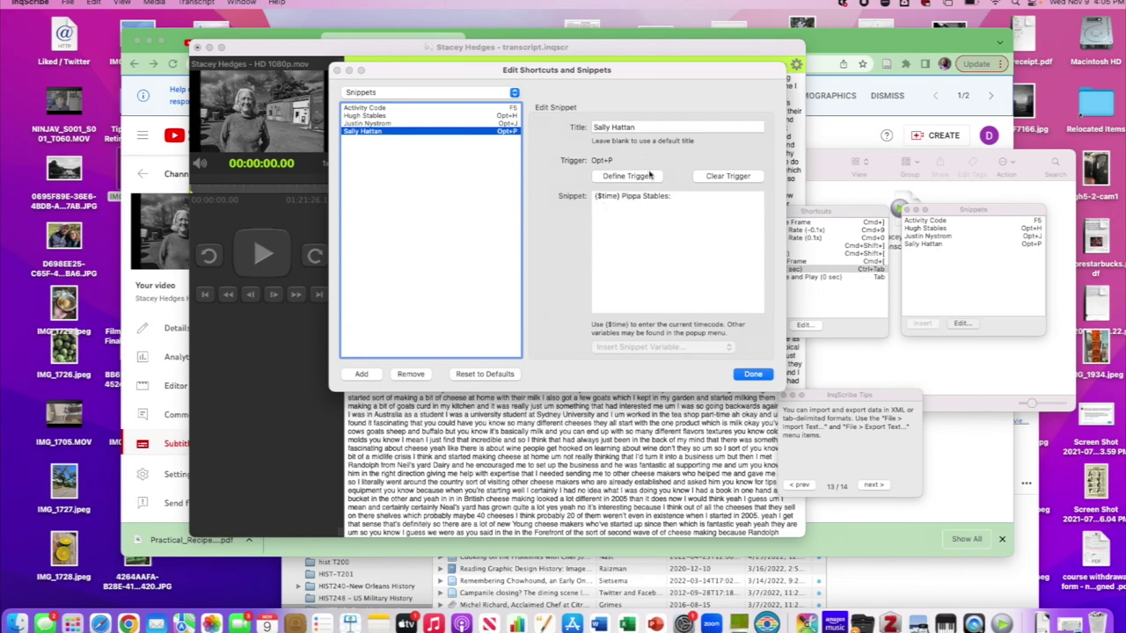
pyautogui.moveTo(670, 197); pyautogui.dragTo(619, 196)
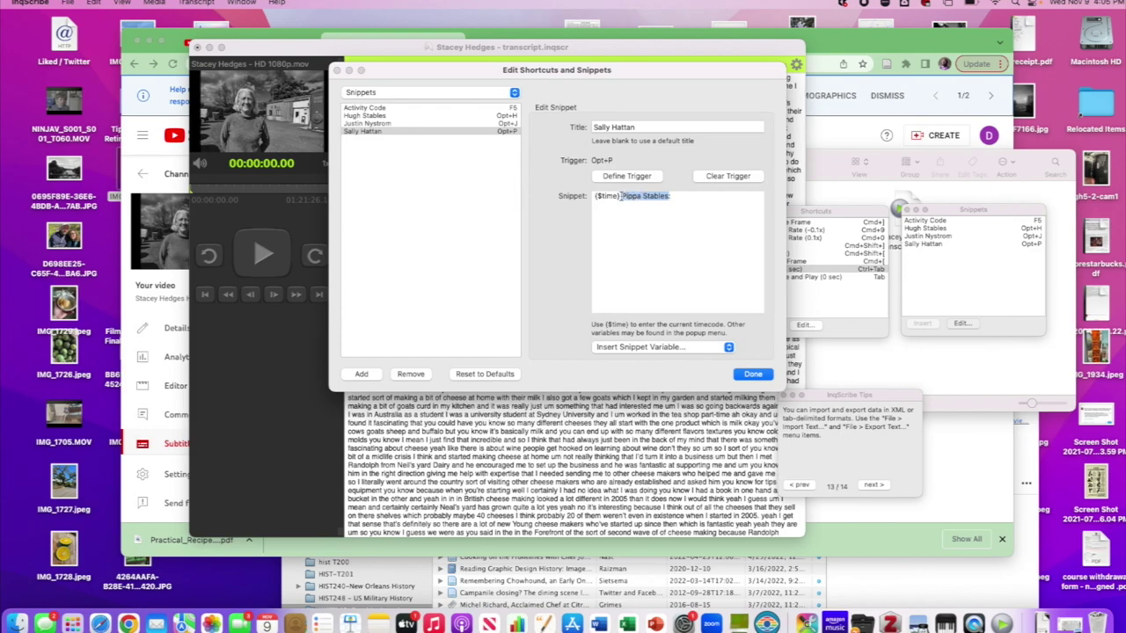
pyautogui.press('BackSpace')
# Retitle the snippet with the interviewee's name
pyautogui.click(630, 128)
pyautogui.press('super+a')
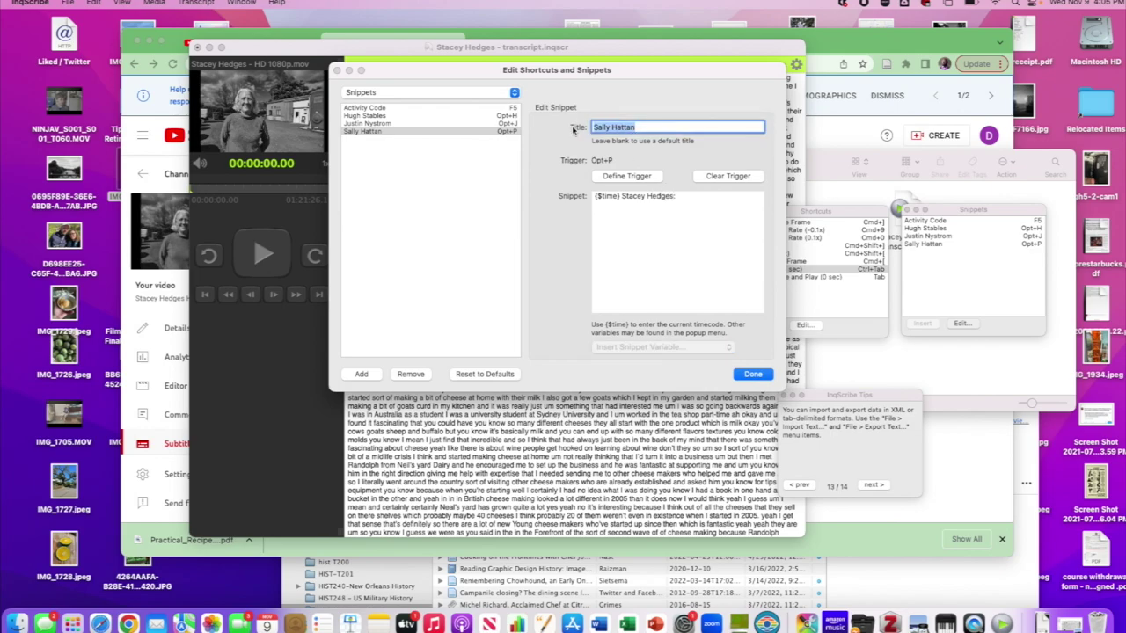
pyautogui.press('BackSpace')
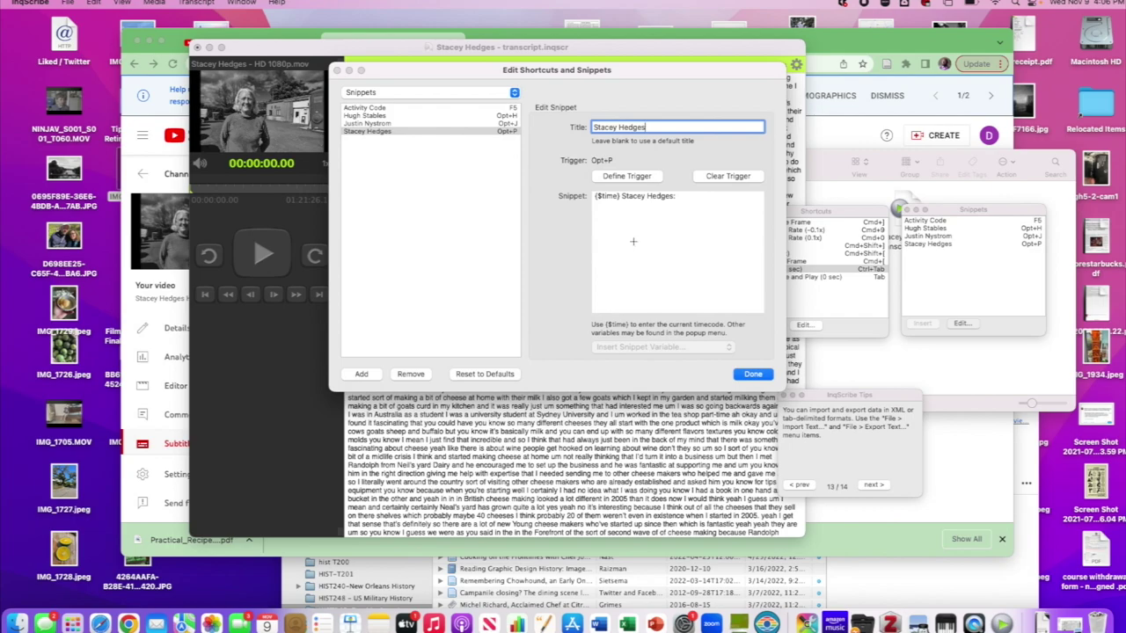
# Assign the snippet the Opt+S trigger and close the editor with Done
pyautogui.click(630, 177)
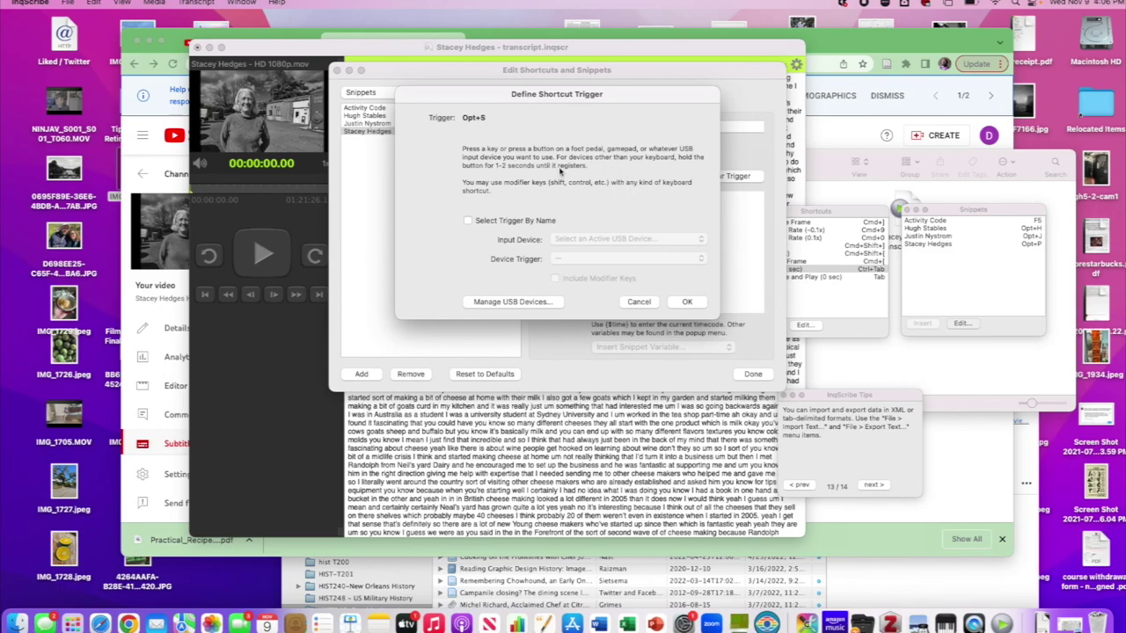
pyautogui.click(690, 302)
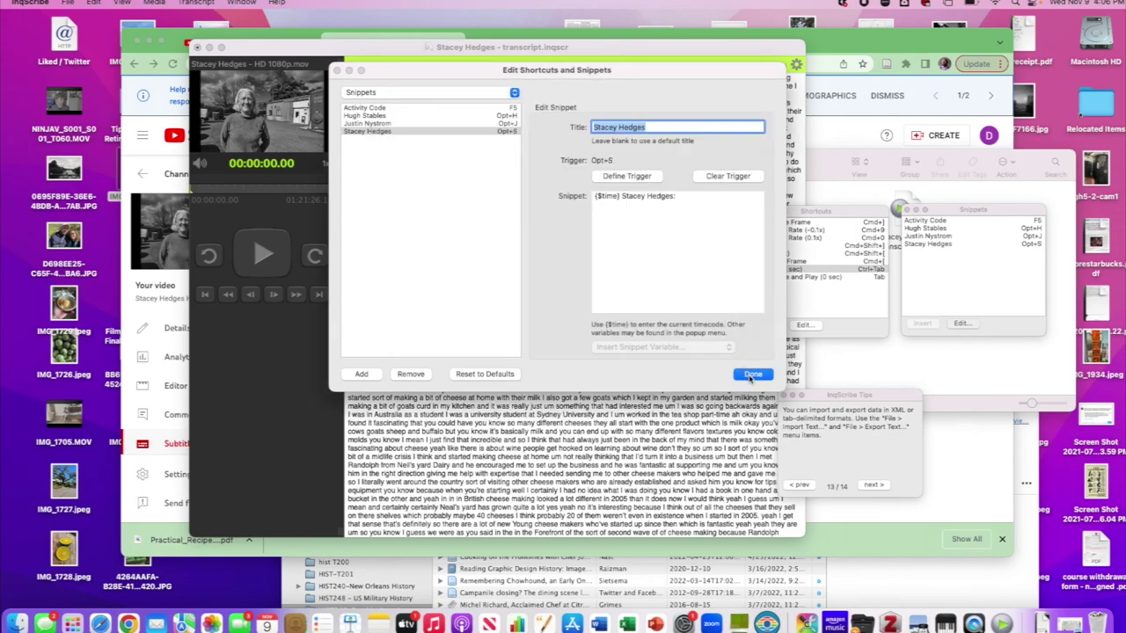
pyautogui.click(749, 374)
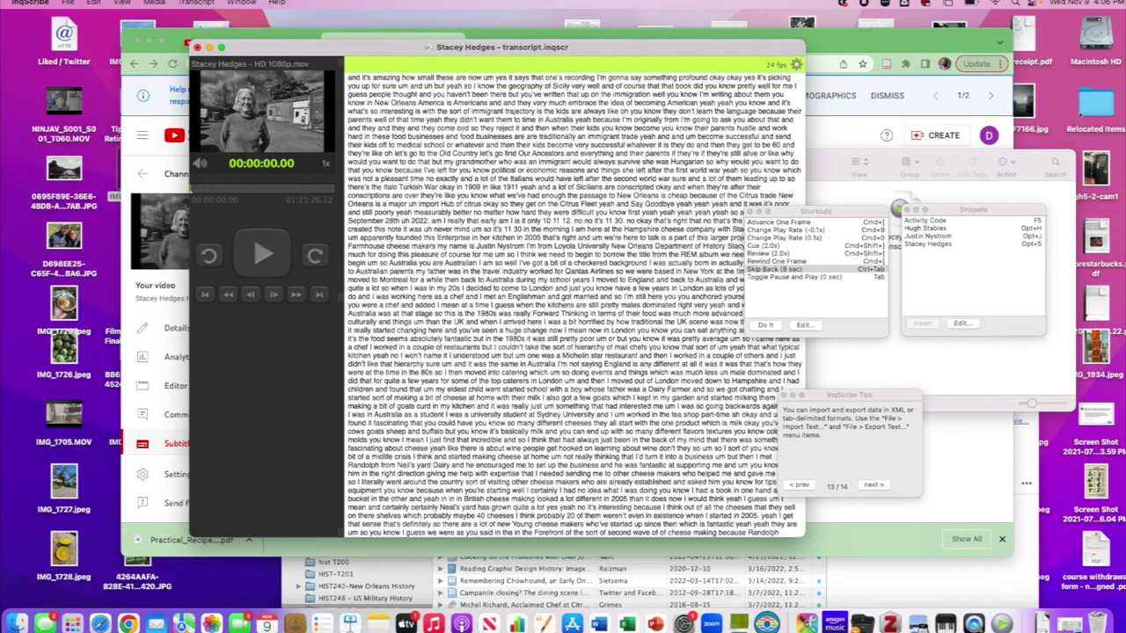
# Label the opening interviewer turn at 00:00:00.00 and correct it during playback, capitalising 'So'
pyautogui.hotkey('alt', 'j')
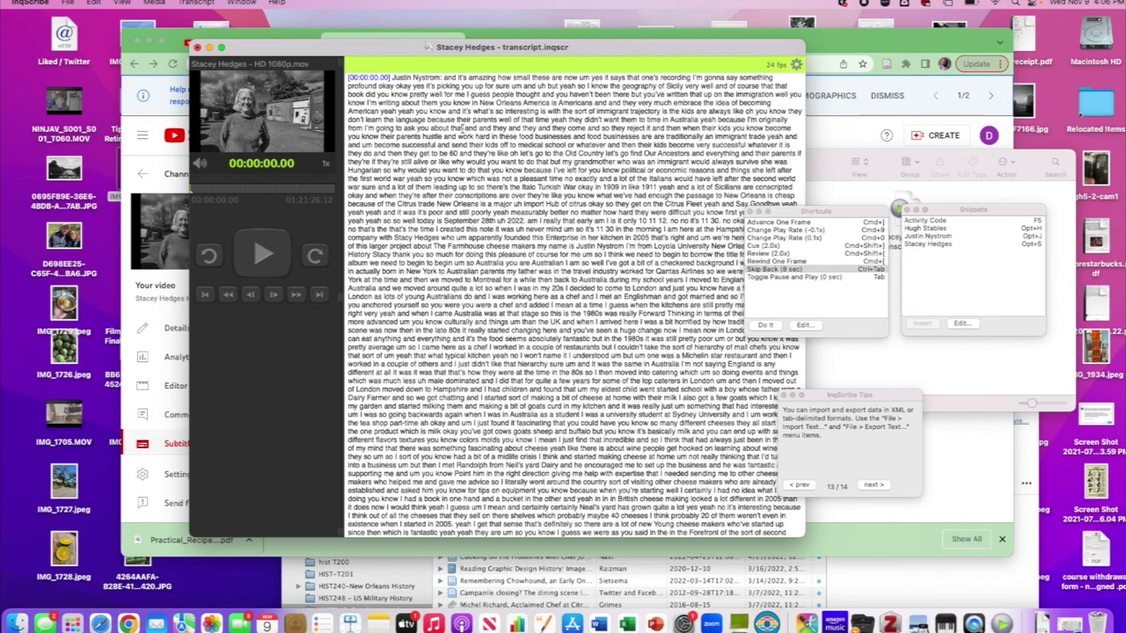
pyautogui.write('...')
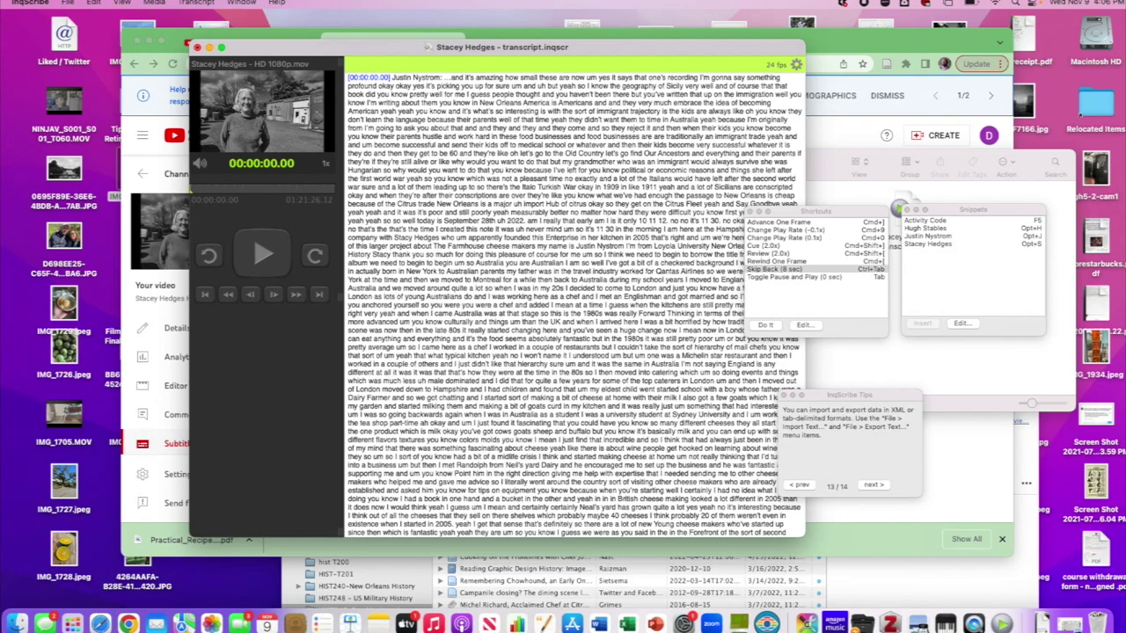
pyautogui.press('Tab')
pyautogui.press('Tab')
pyautogui.press('Tab')
pyautogui.press('Tab')
pyautogui.write('...')
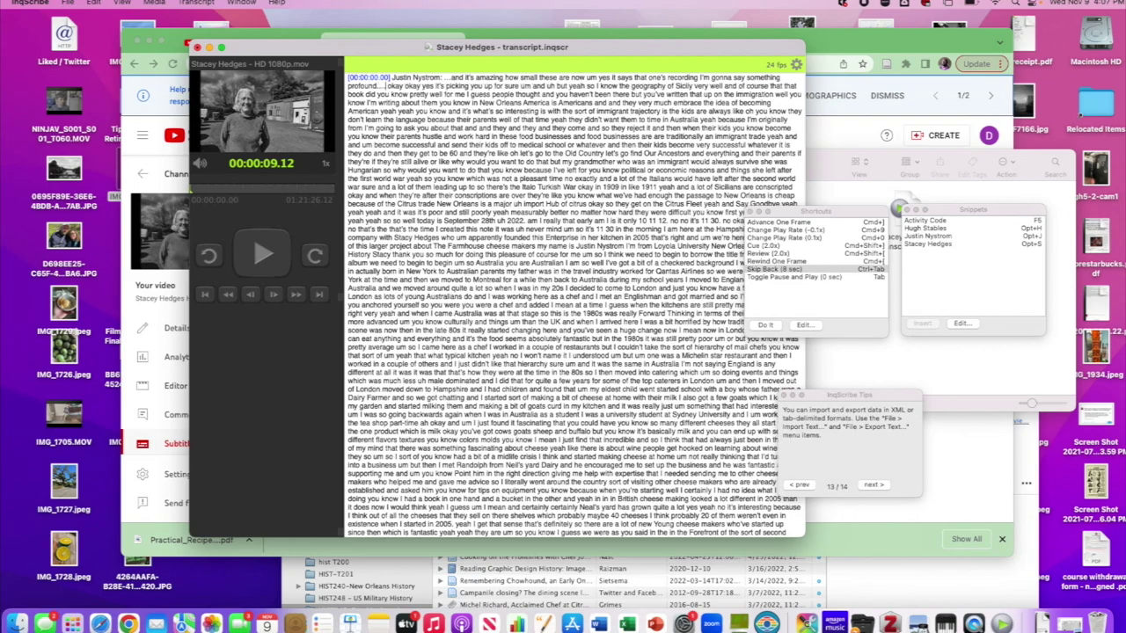
pyautogui.press('Tab')
pyautogui.press('Tab')
pyautogui.press('Tab')
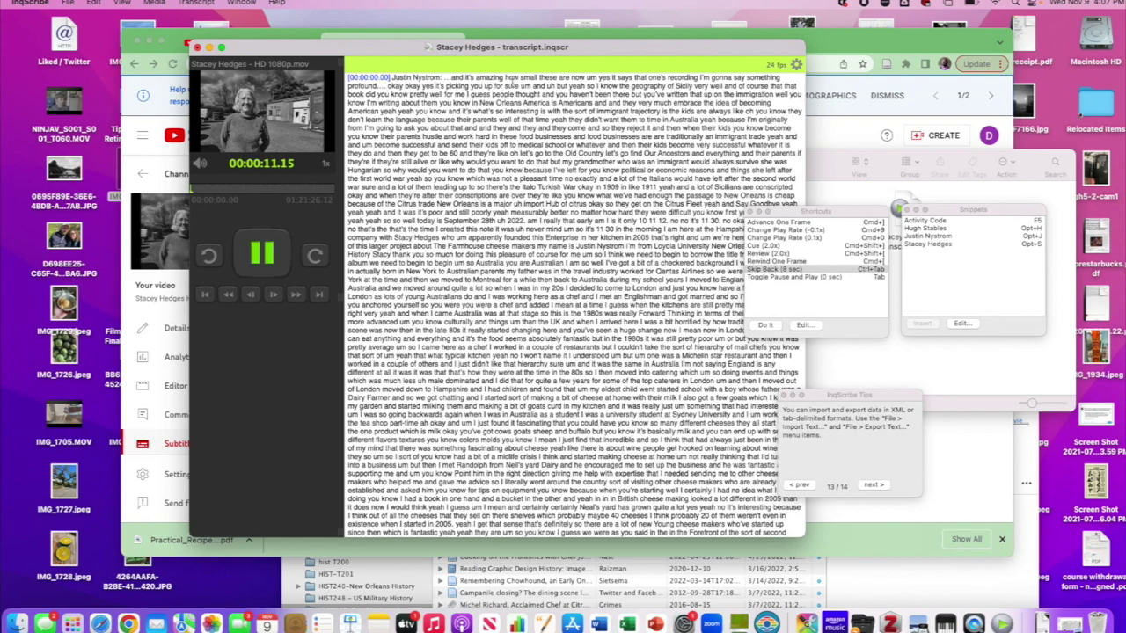
pyautogui.press('Tab')
pyautogui.press('BackSpace')
pyautogui.write('...')
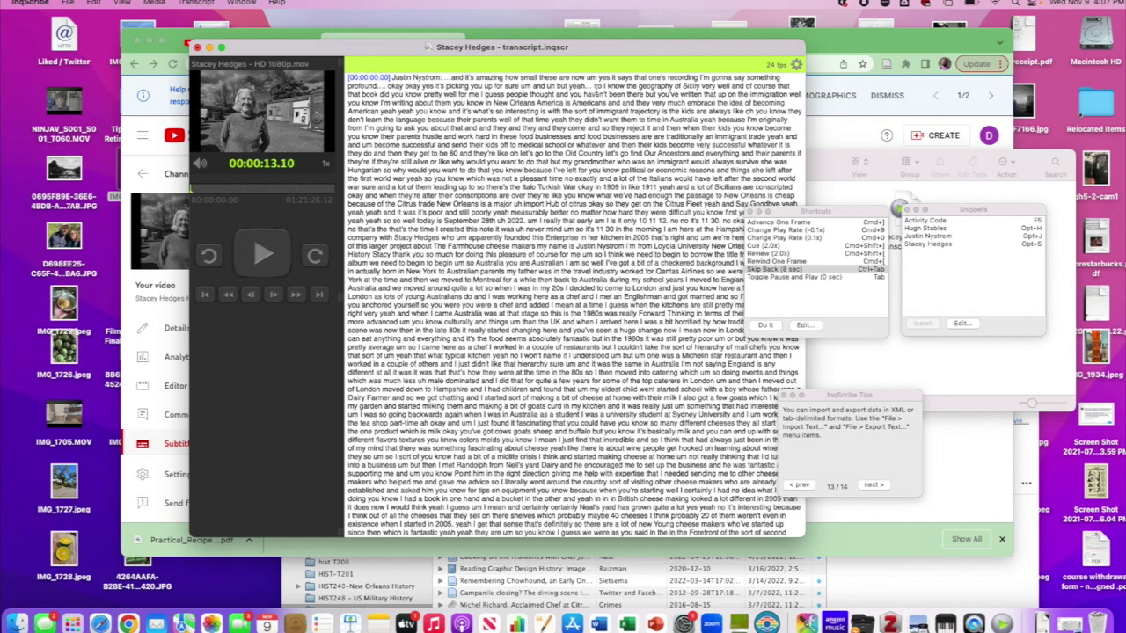
pyautogui.press('Delete')
pyautogui.write('S')
pyautogui.press('Tab')
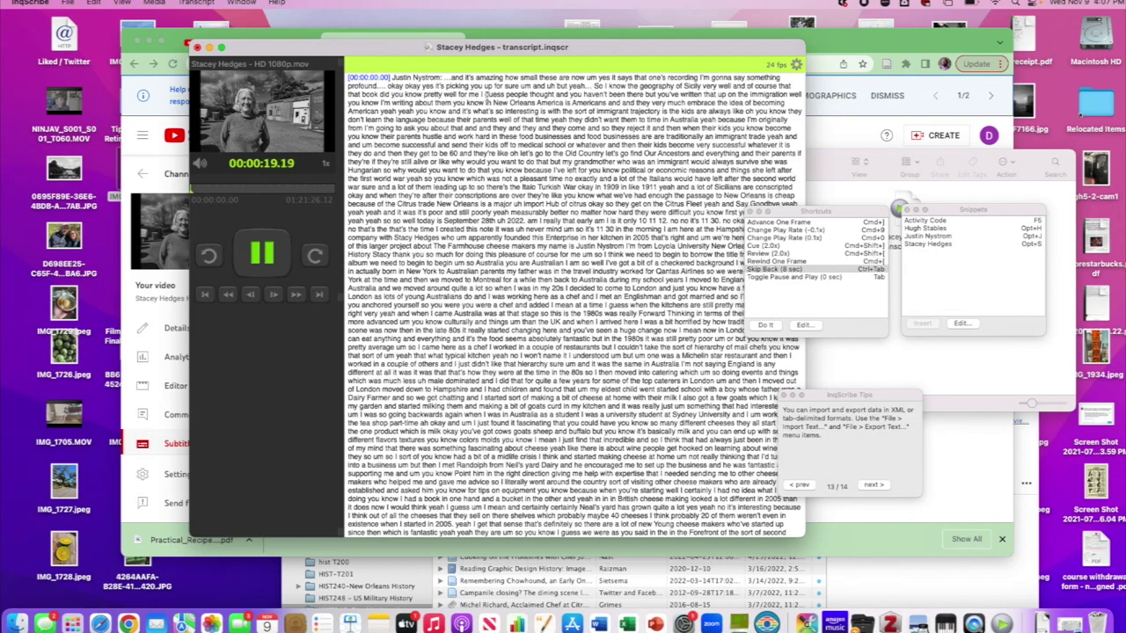
pyautogui.press('Tab')
pyautogui.press('Tab')
pyautogui.press('Tab')
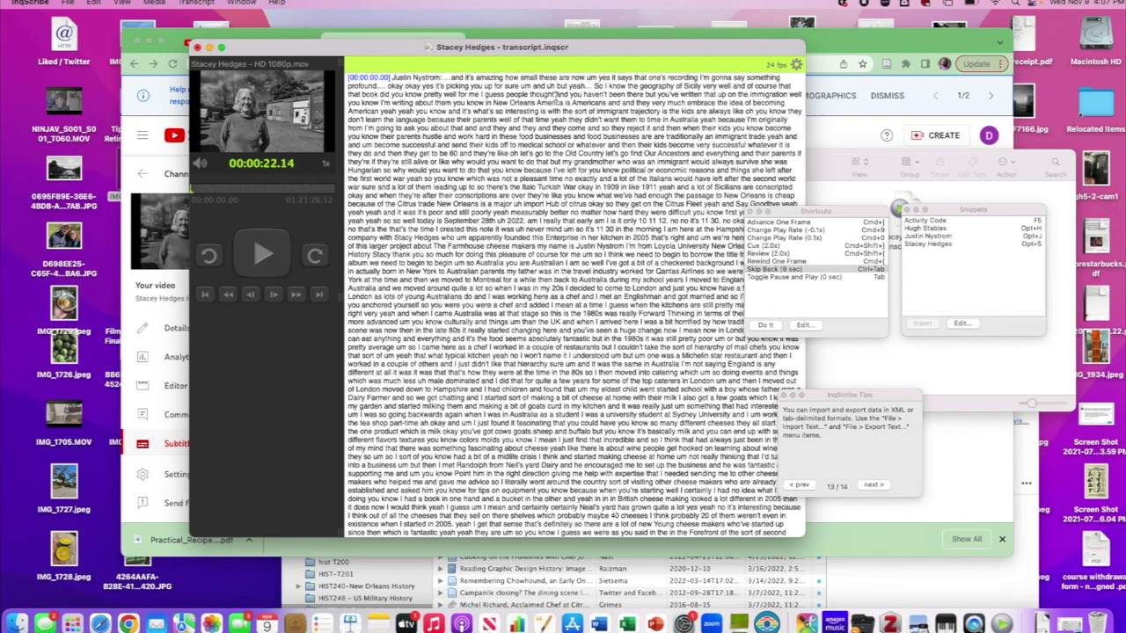
pyautogui.write('...')
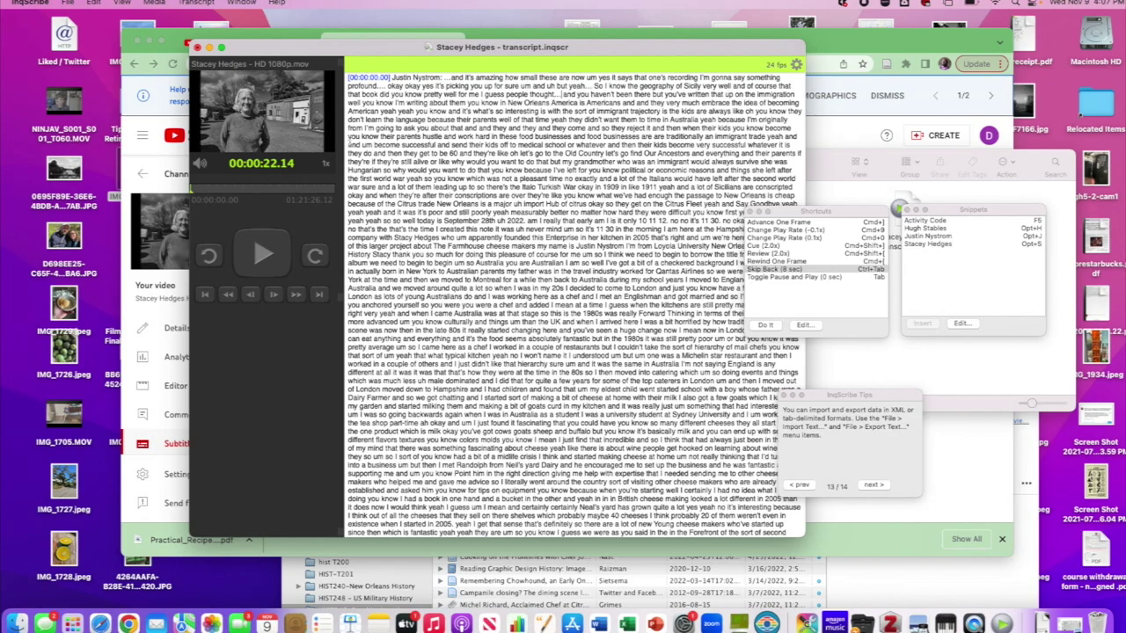
# Rewind eight seconds and insert an interviewee label at 00:00:20.22
pyautogui.hotkey('ctrl', 'Tab')
pyautogui.press('Tab')
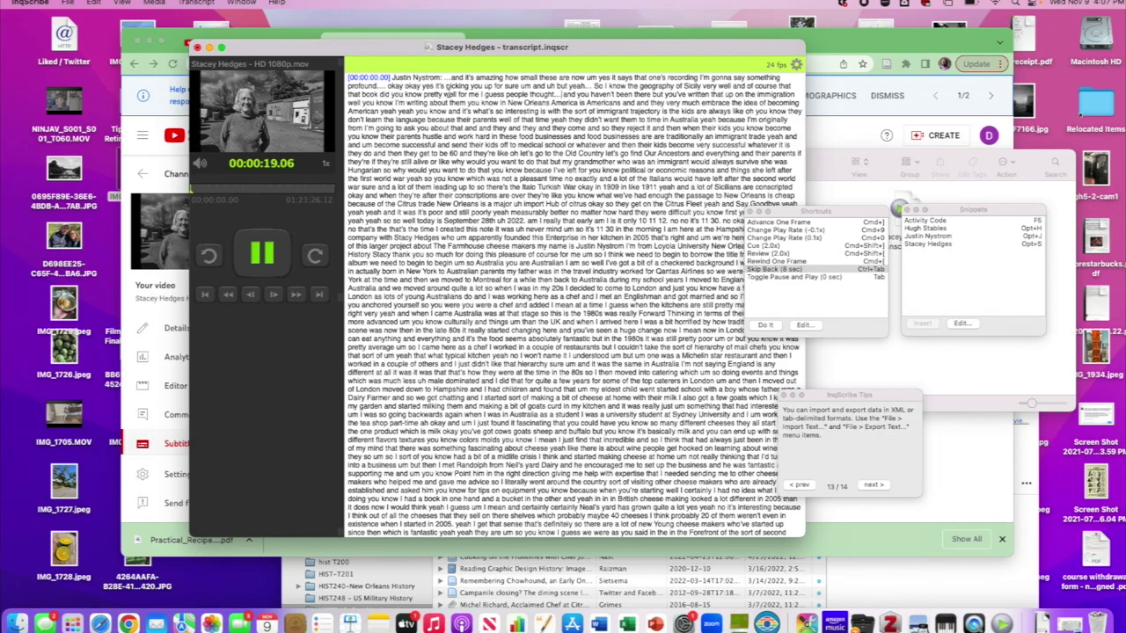
pyautogui.press('Tab')
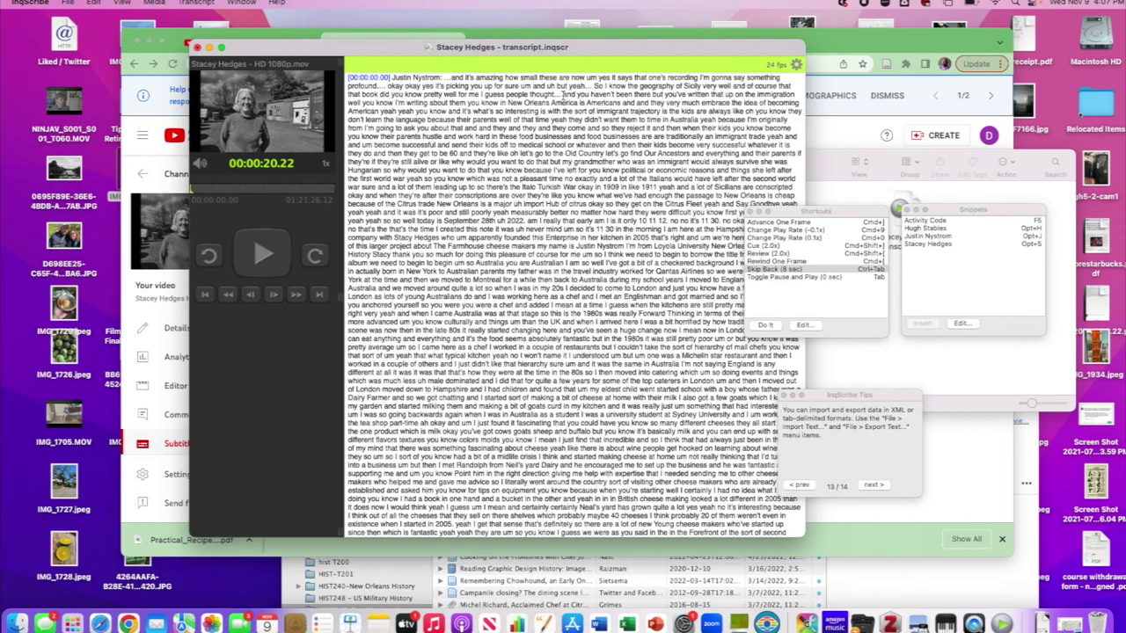
pyautogui.hotkey('alt', 's')
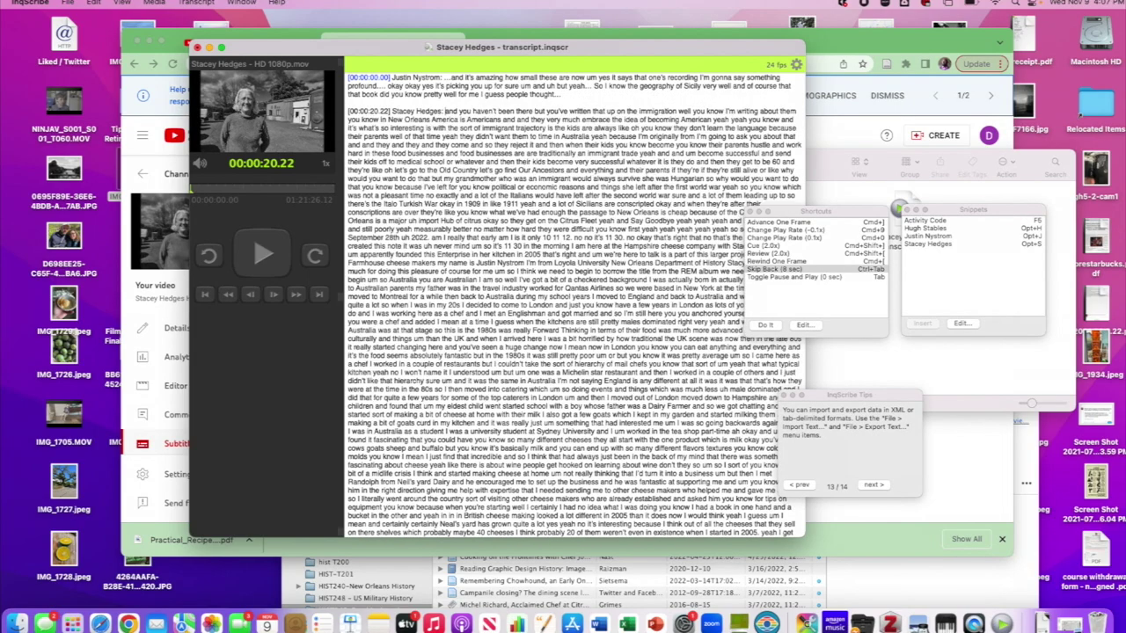
pyautogui.write('...')
# Break the text after 'immigration' into an interviewer turn at 00:00:23.17, capitalising 'W'
pyautogui.press('Tab')
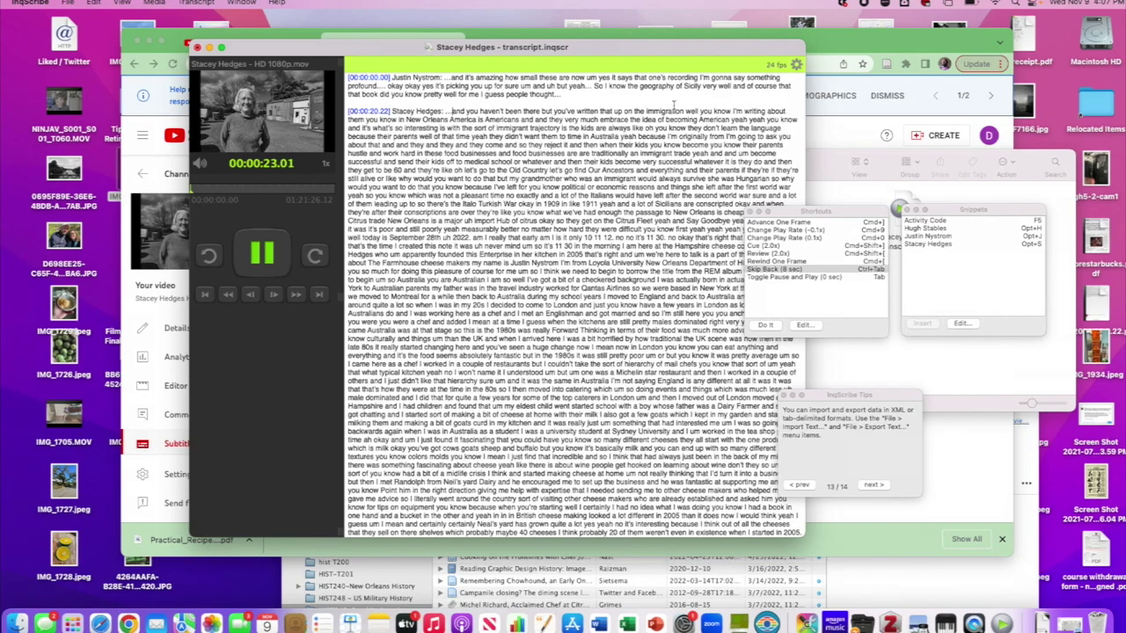
pyautogui.press('Tab')
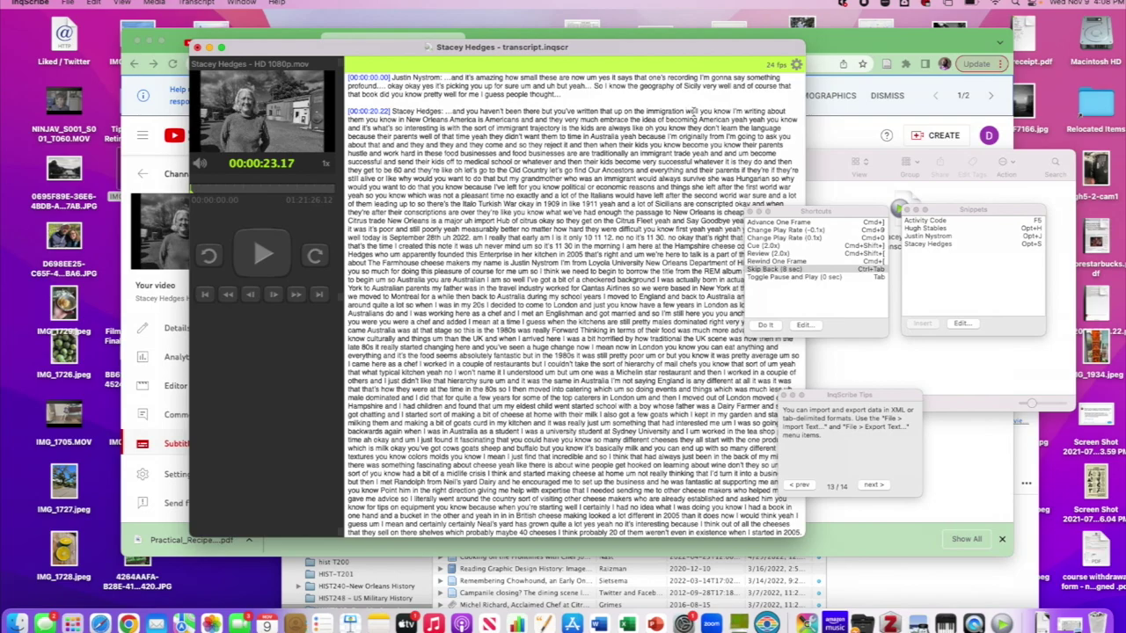
pyautogui.click(695, 111)
pyautogui.write('...')
pyautogui.press('Return')
pyautogui.press('Return')
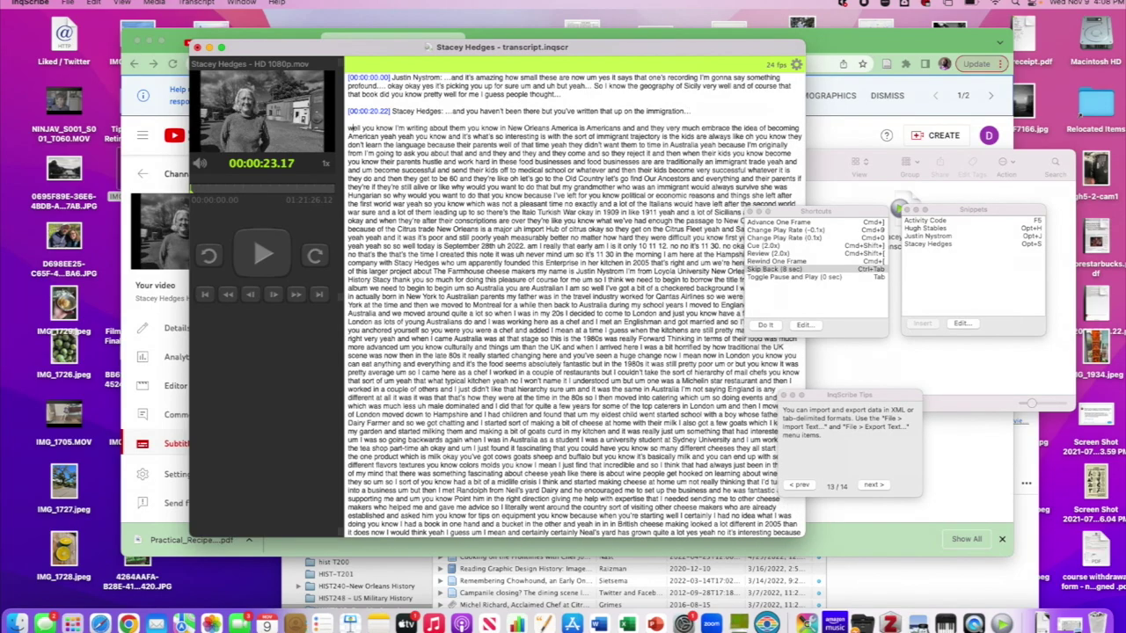
pyautogui.press('Delete')
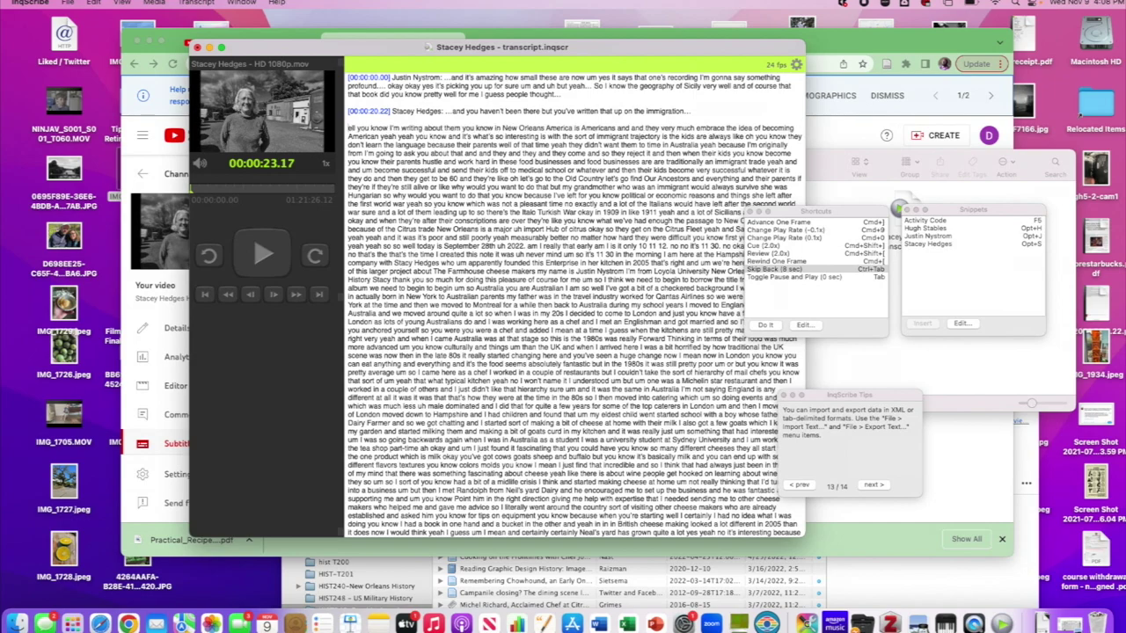
pyautogui.write('W')
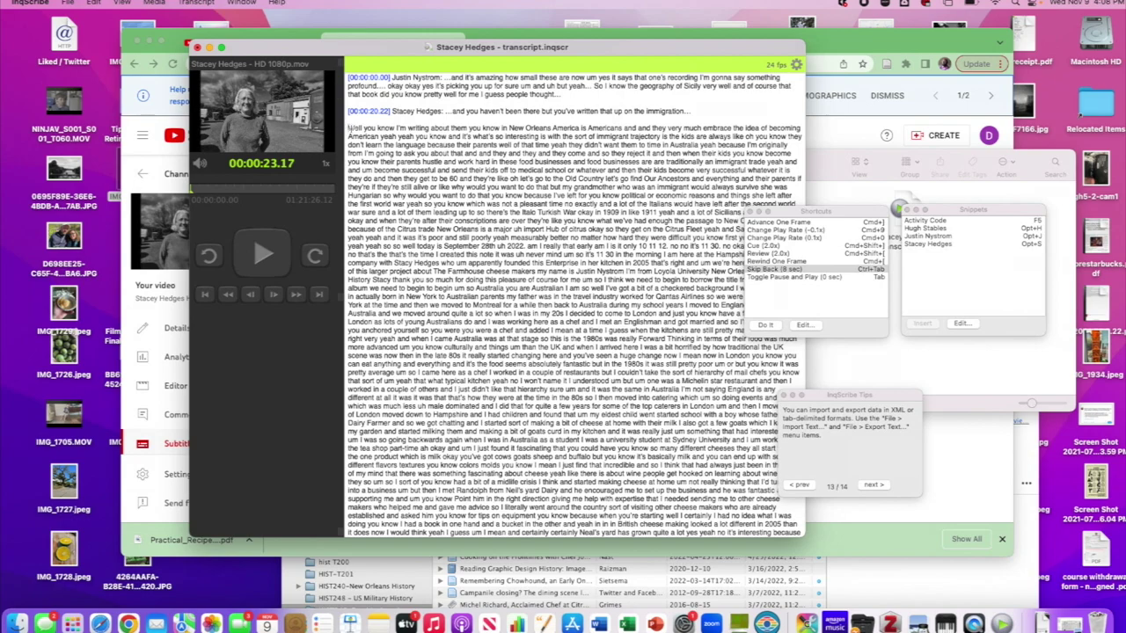
pyautogui.hotkey('alt', 'j')
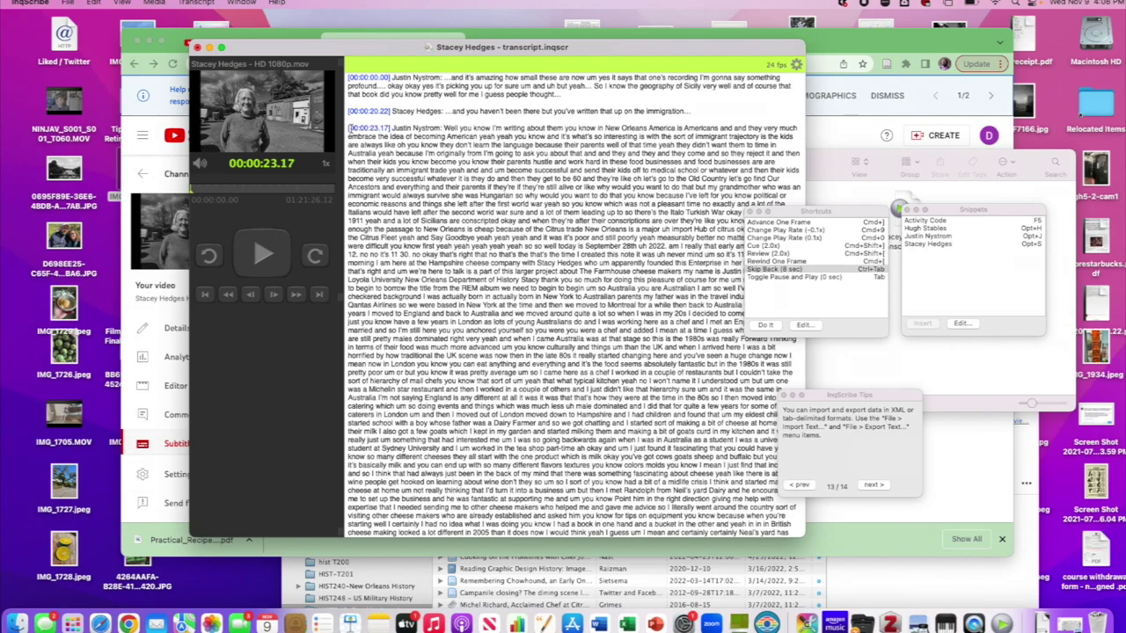
# Split 'America is…' after 'New Orleans.' into an interviewee turn at 00:00:28.10
pyautogui.press('Tab')
pyautogui.press('Tab')
pyautogui.click(649, 130)
pyautogui.write('.')
pyautogui.press('BackSpace')
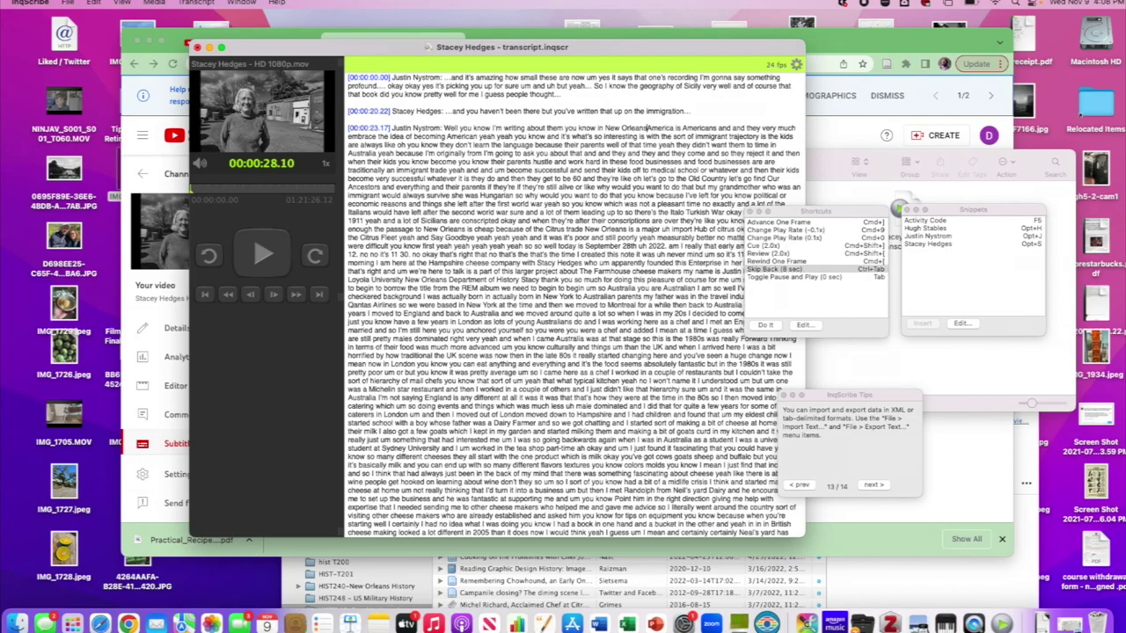
pyautogui.write('.')
pyautogui.press('Return')
pyautogui.press('Return')
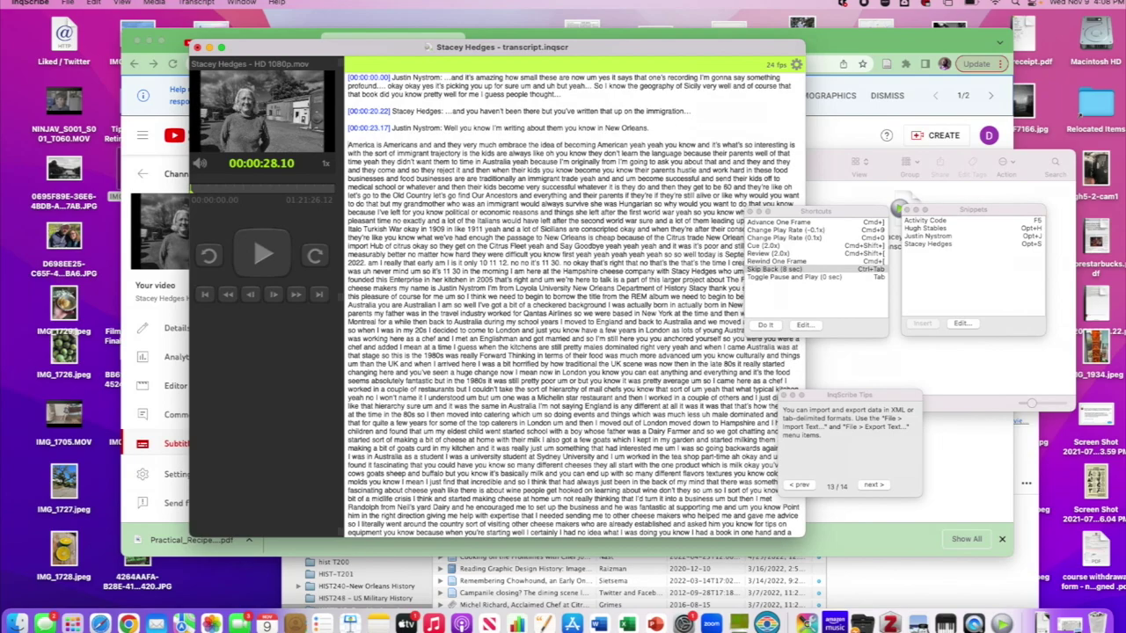
pyautogui.hotkey('alt', 's')
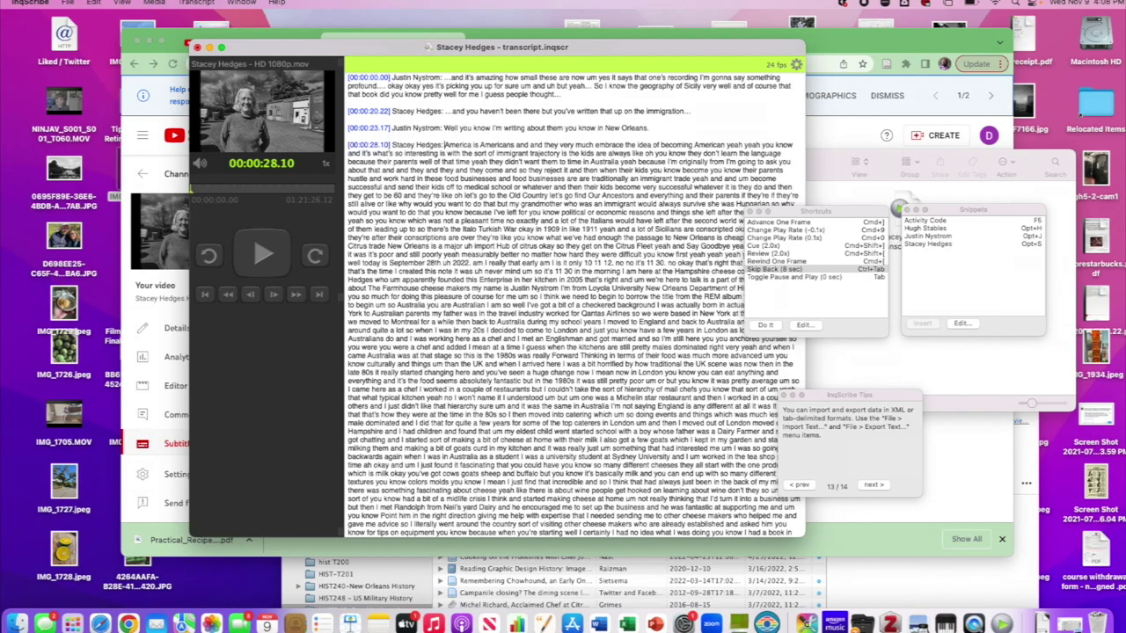
# Move 'Americans and they…' into an interviewer turn at 00:00:30.03
pyautogui.press('Tab')
pyautogui.press('Tab')
pyautogui.press('BackSpace')
pyautogui.write('...')
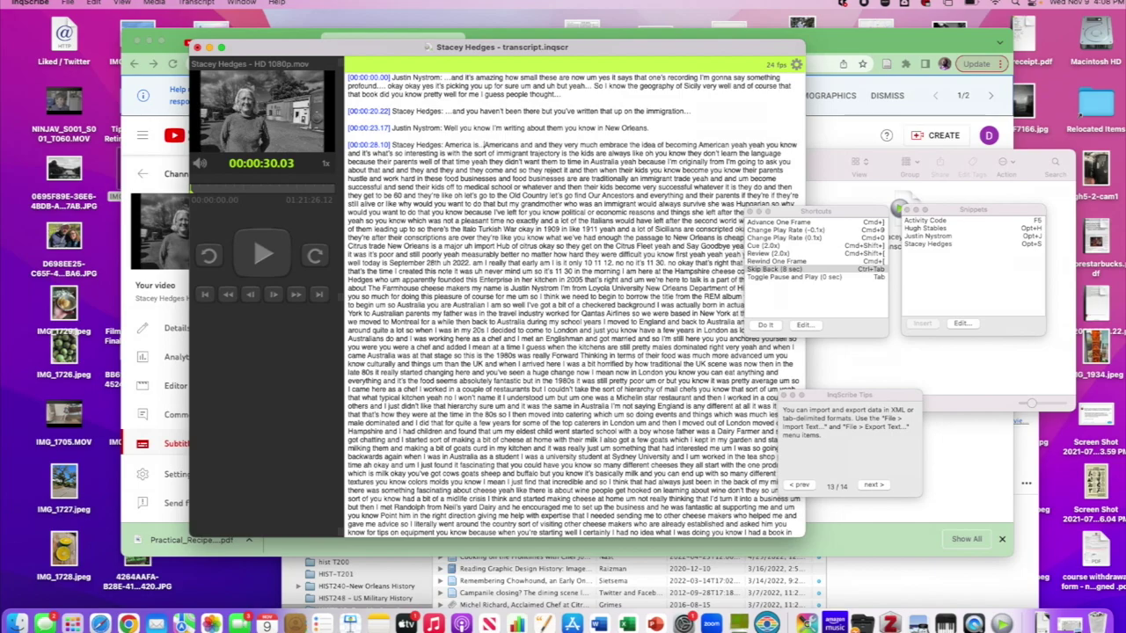
pyautogui.press('Return')
pyautogui.press('Return')
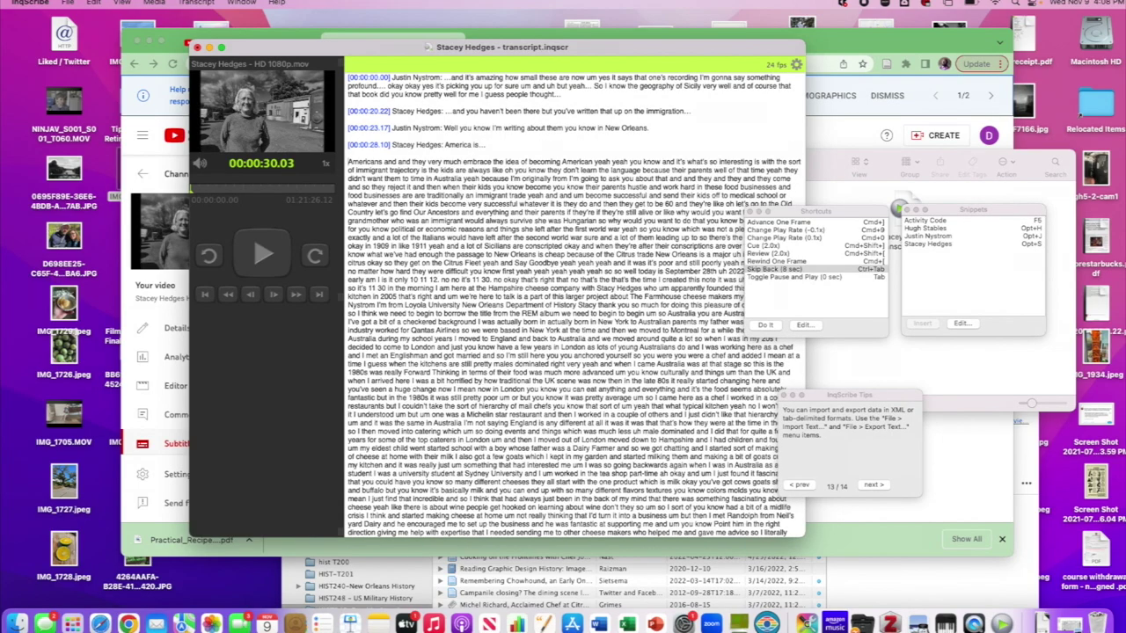
pyautogui.hotkey('alt', 'j')
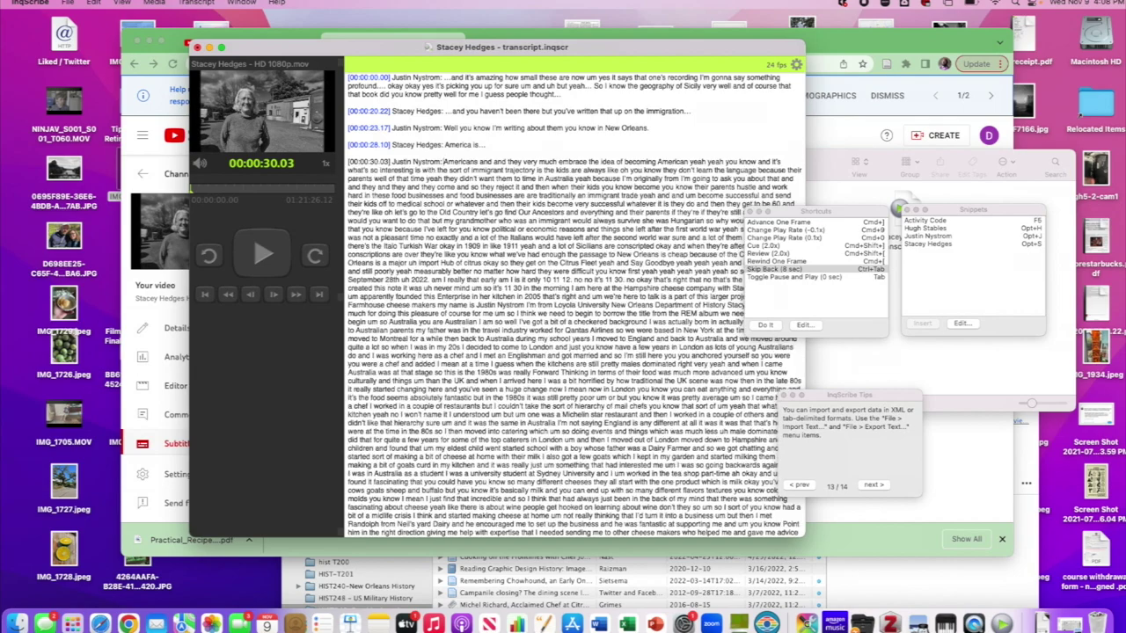
# Split the text after 'American.' into an interviewee turn at 00:00:33.14
pyautogui.press('Tab')
pyautogui.press('Tab')
pyautogui.click(688, 163)
pyautogui.write('.')
pyautogui.press('Return')
pyautogui.press('Return')
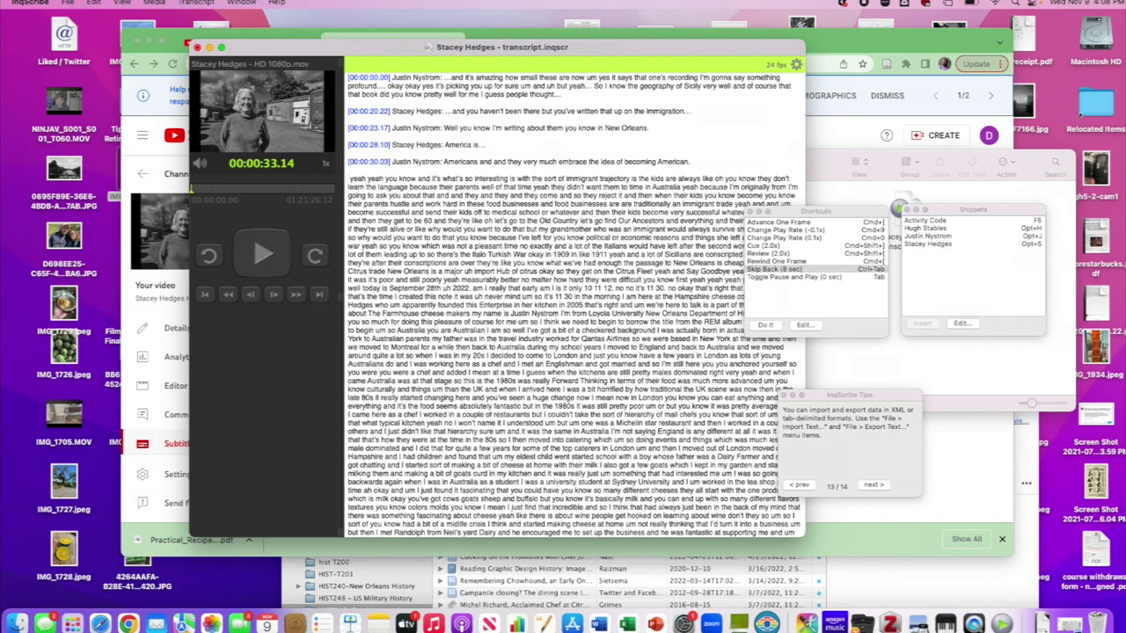
pyautogui.hotkey('alt', 's')
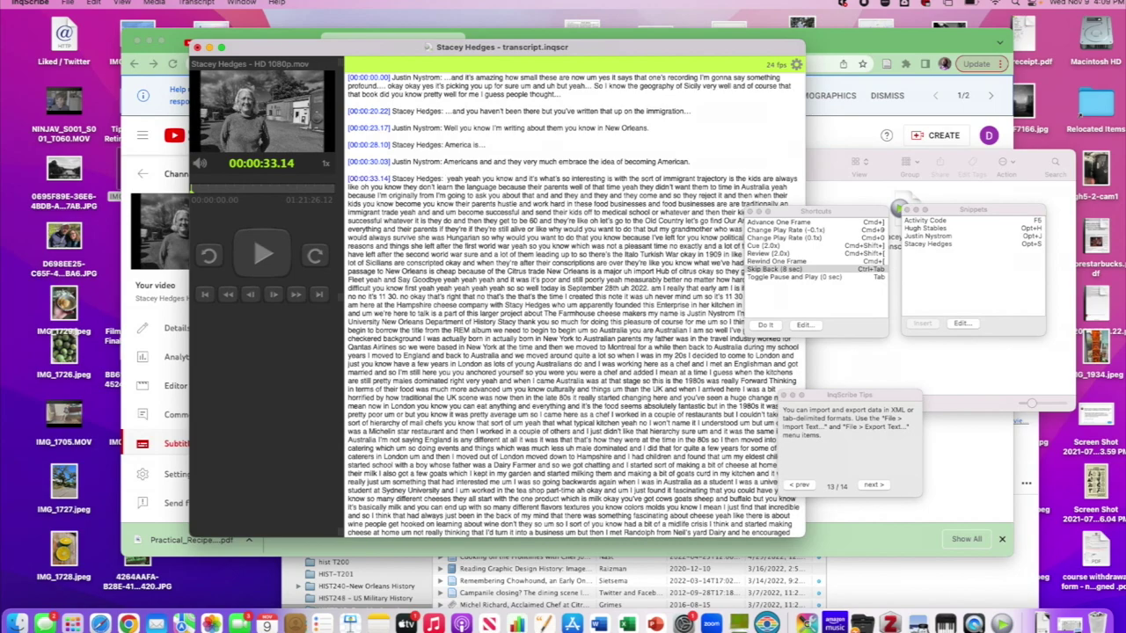
pyautogui.write('...')
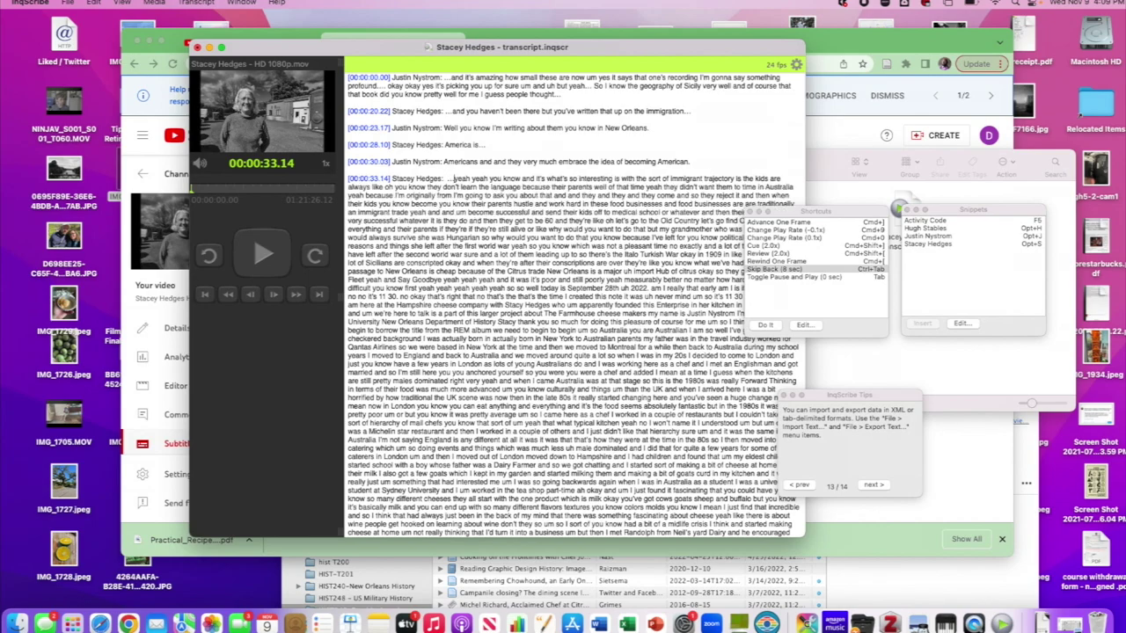
# Separate 'you know and it's…' into a new paragraph after a blank line, then shift the window right
pyautogui.press('Tab')
pyautogui.press('Tab')
pyautogui.write('.')
pyautogui.press('Delete')
pyautogui.press('Return')
pyautogui.press('Return')
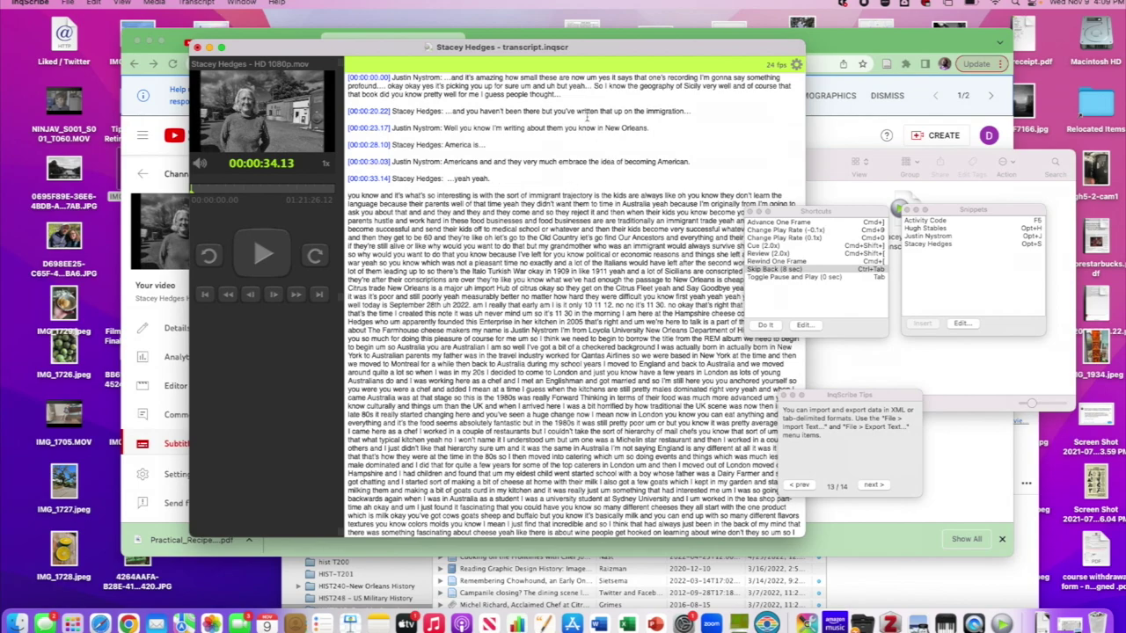
pyautogui.moveTo(624, 47); pyautogui.dragTo(855, 70)
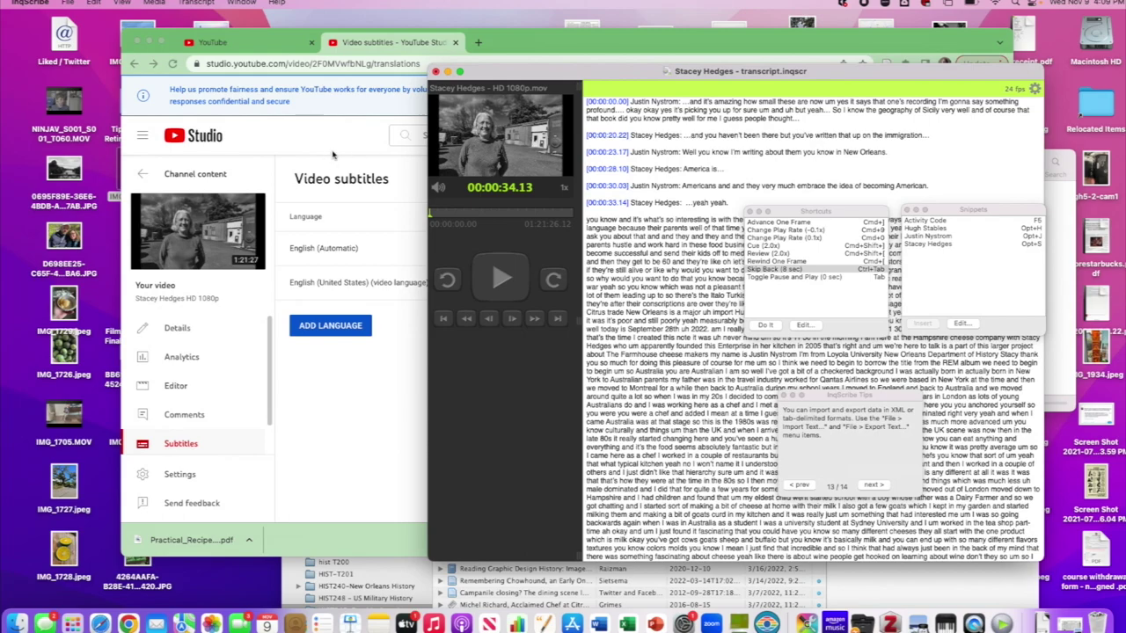
# Look through a copy of the automatic English subtitles in the editor, then close it discarding changes
pyautogui.click(333, 154)
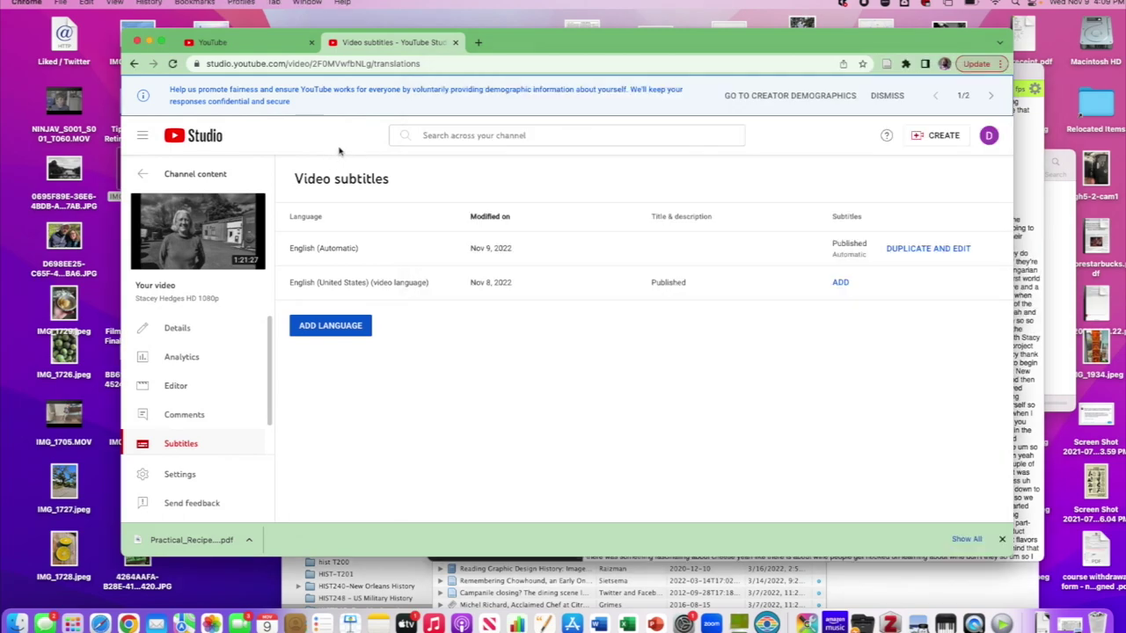
pyautogui.click(926, 248)
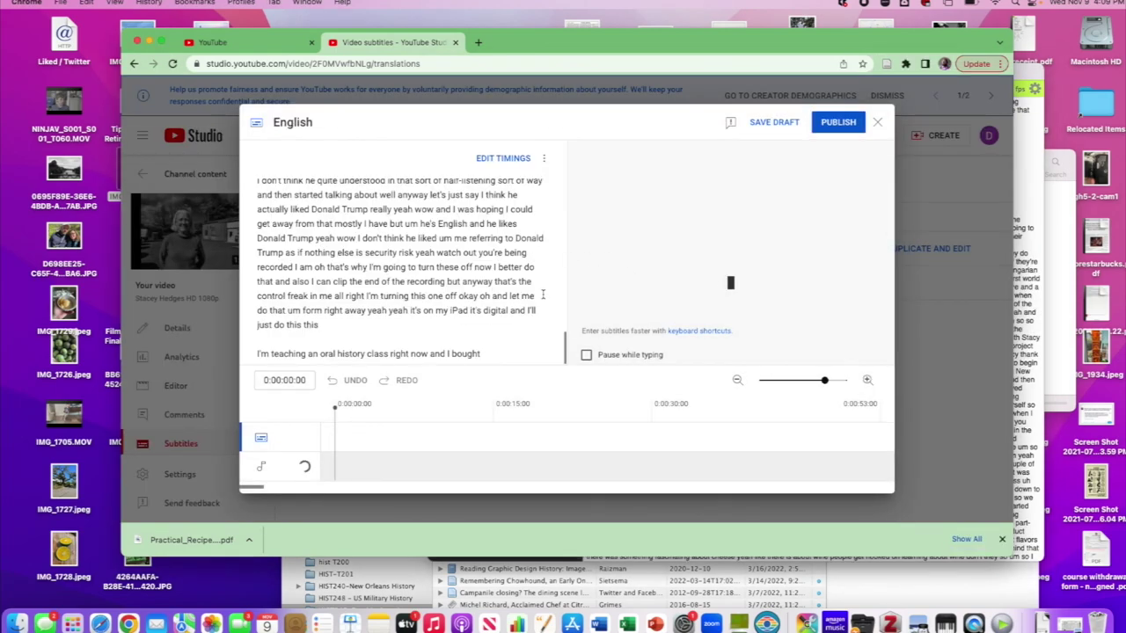
pyautogui.moveTo(566, 348); pyautogui.dragTo(570, 182)
pyautogui.scroll(-2, 451, 253)
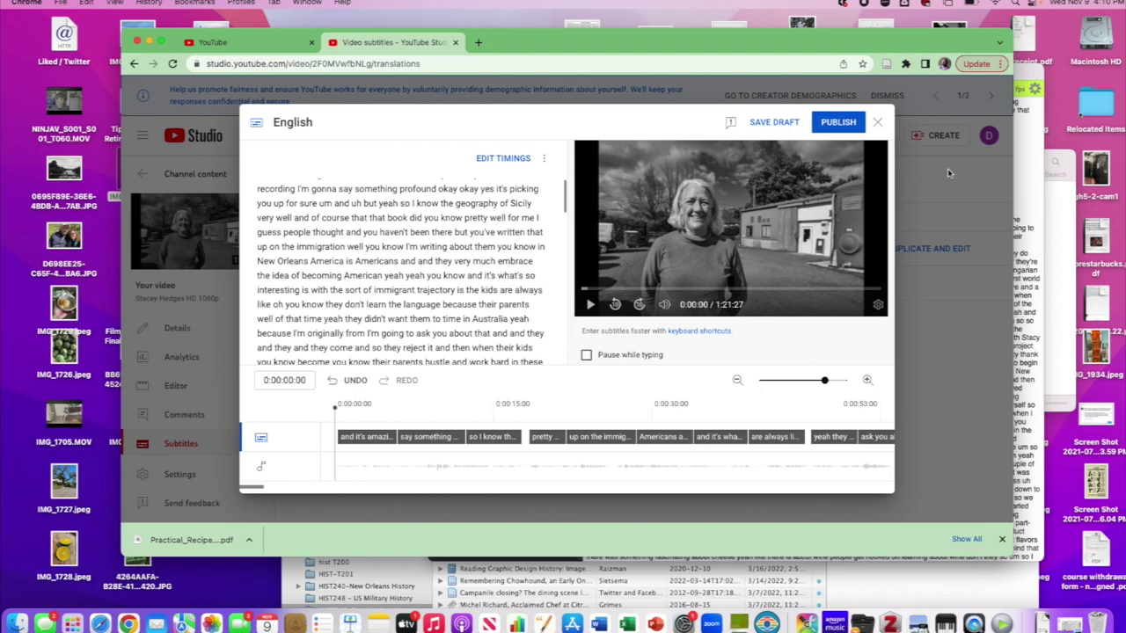
pyautogui.click(877, 122)
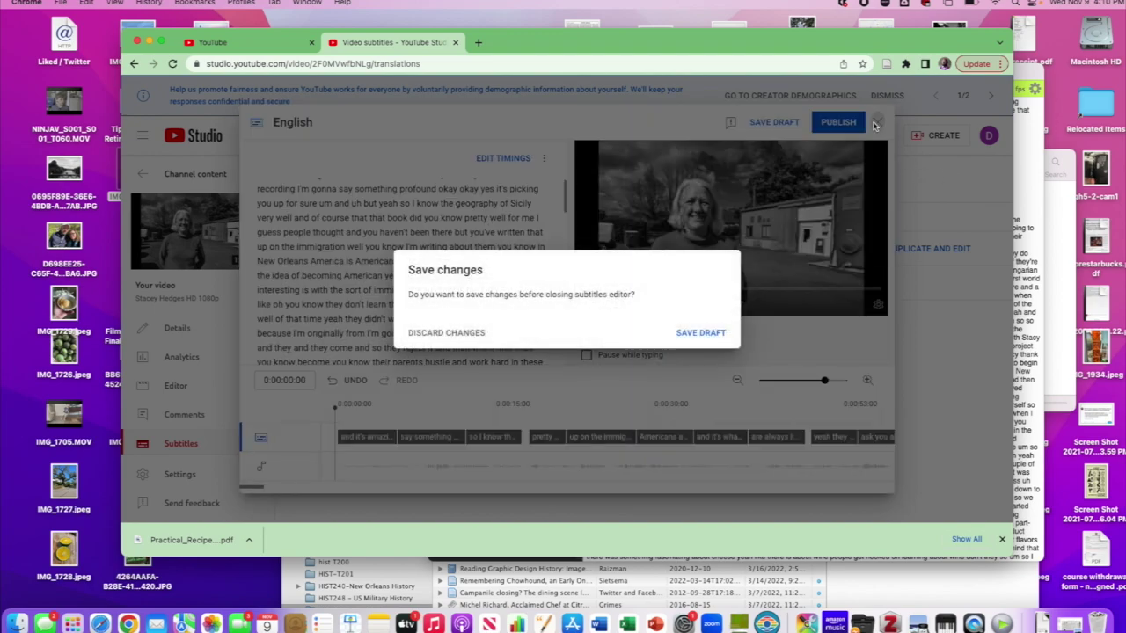
pyautogui.click(467, 328)
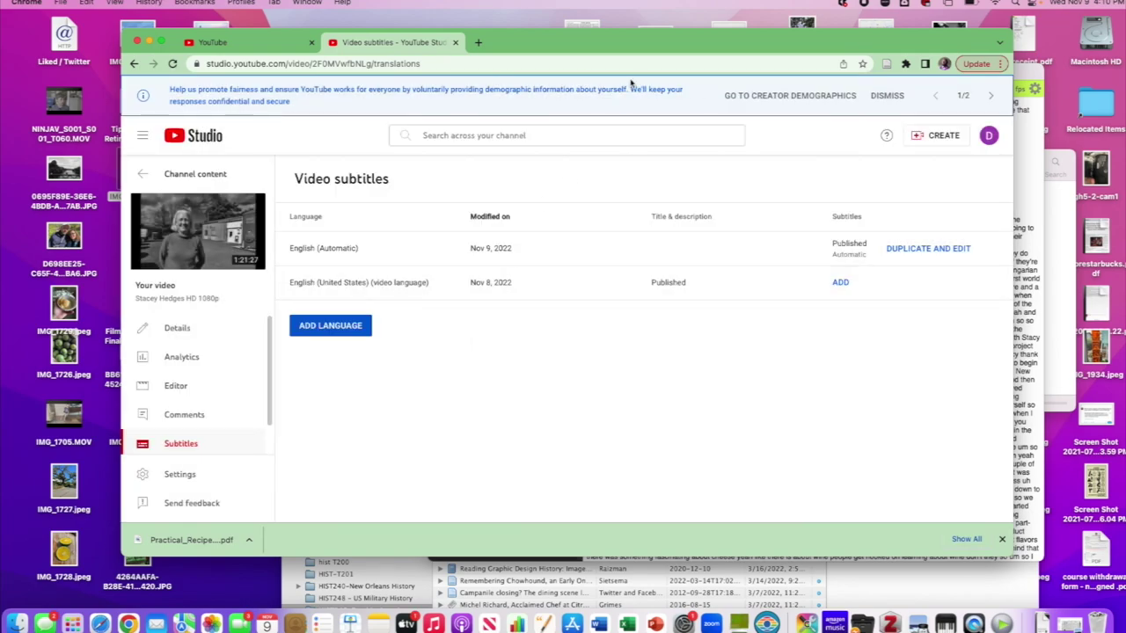
# Save the interviewee transcript with File > Save and switch back to YouTube Studio
pyautogui.click(1027, 161)
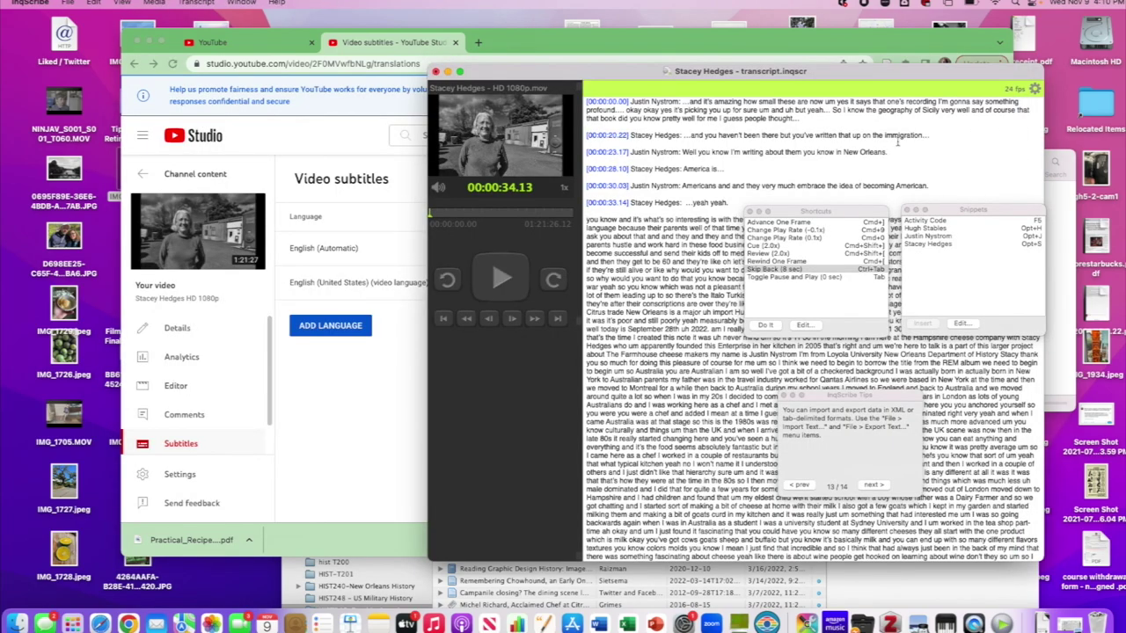
pyautogui.scroll(1, 658, 249)
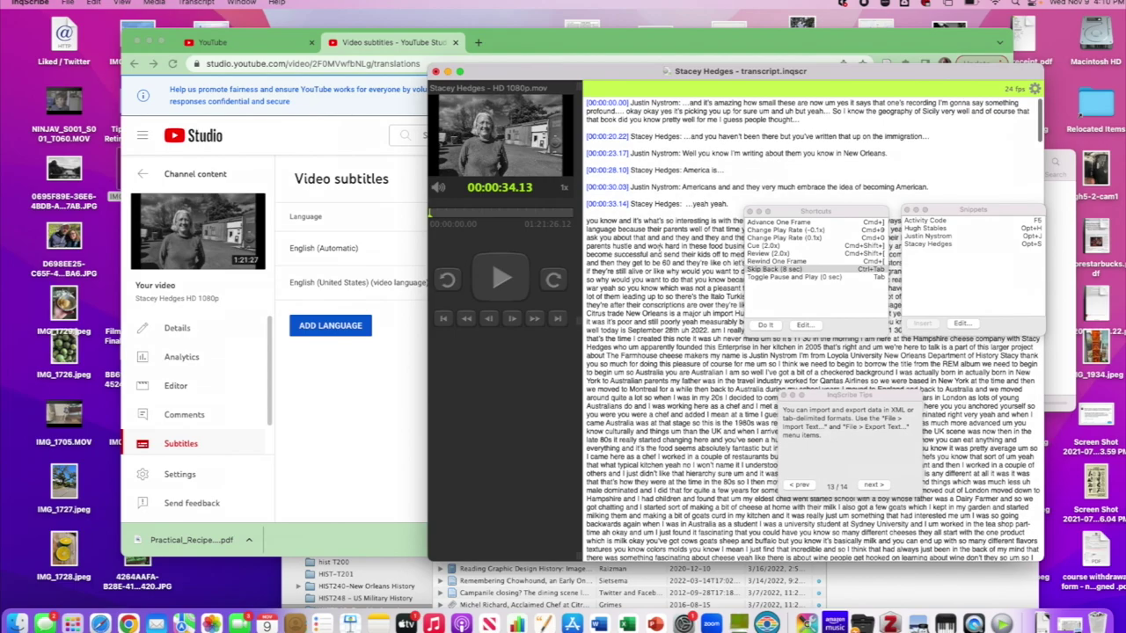
pyautogui.scroll(-2, 658, 249)
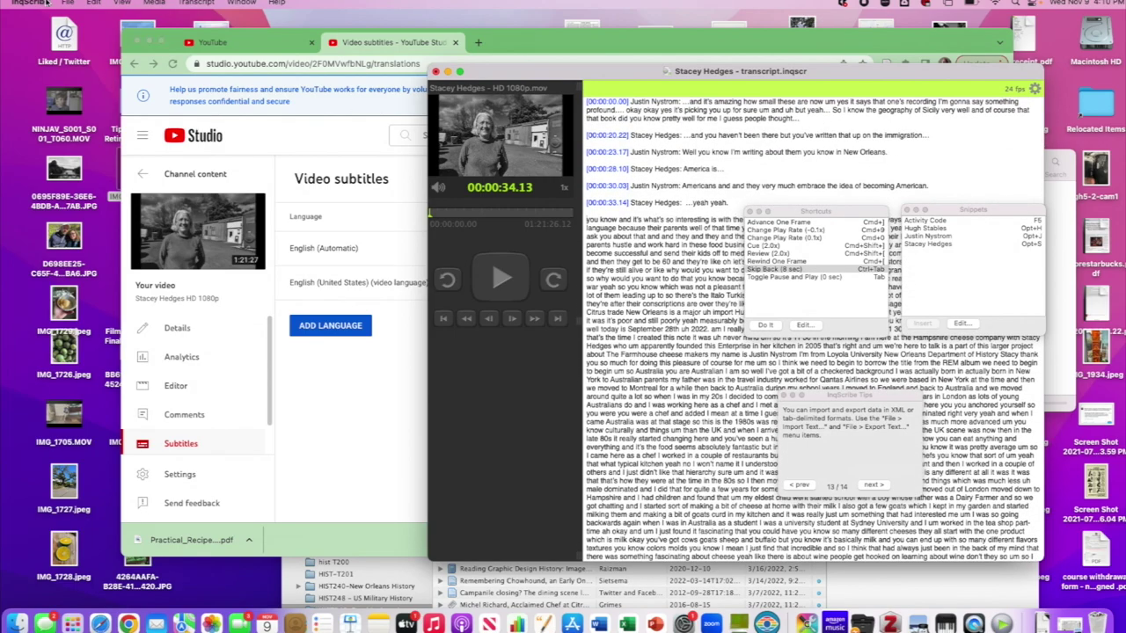
pyautogui.click(70, 4)
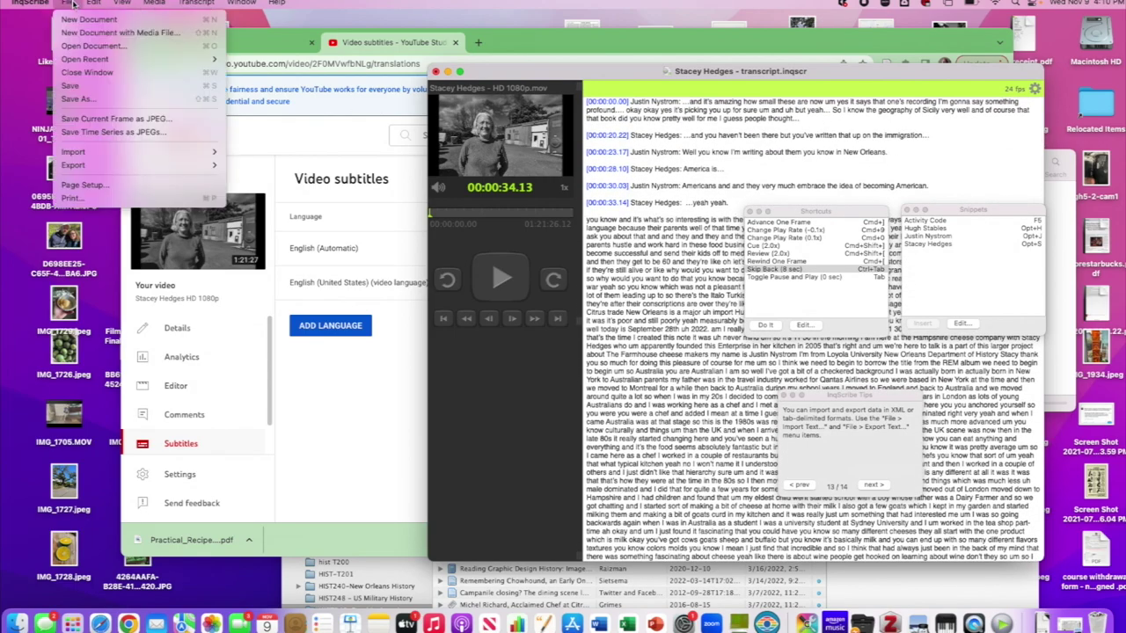
pyautogui.click(85, 88)
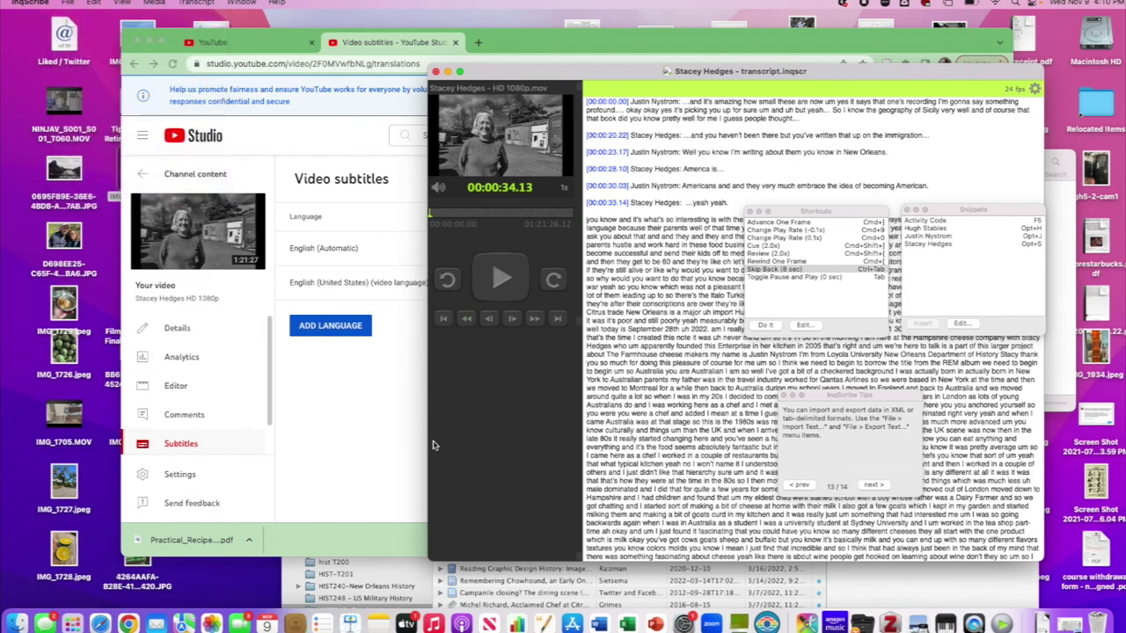
pyautogui.click(384, 452)
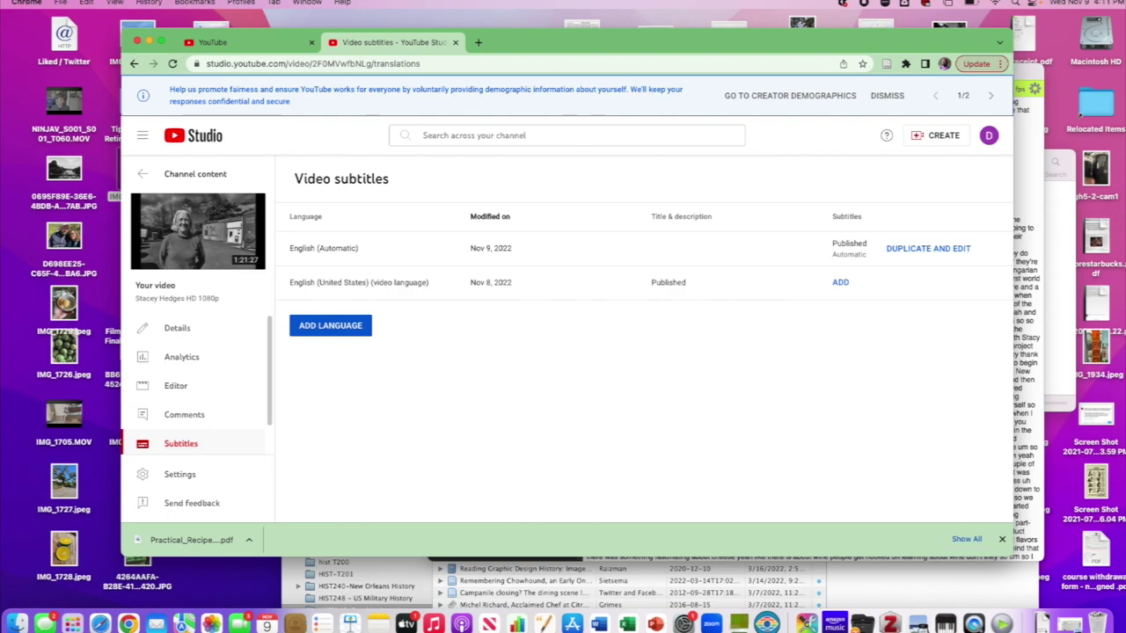
# In Finder, browse LaCie-Britain > Hattan - audio and open Hattan.inqscr in InqScribe
pyautogui.click(17, 623)
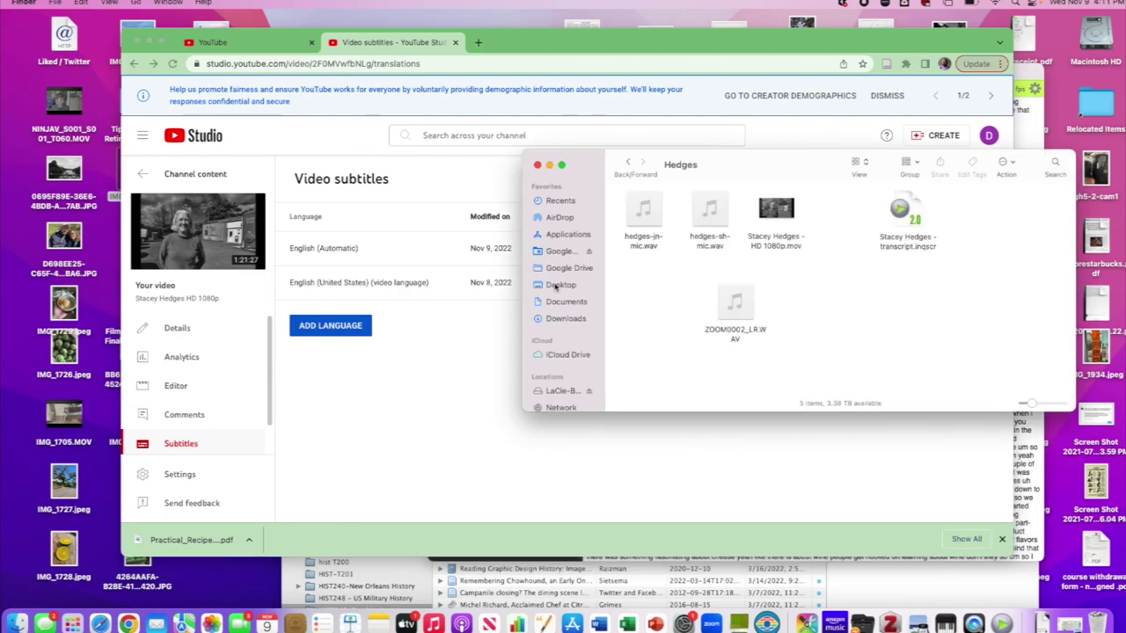
pyautogui.click(564, 392)
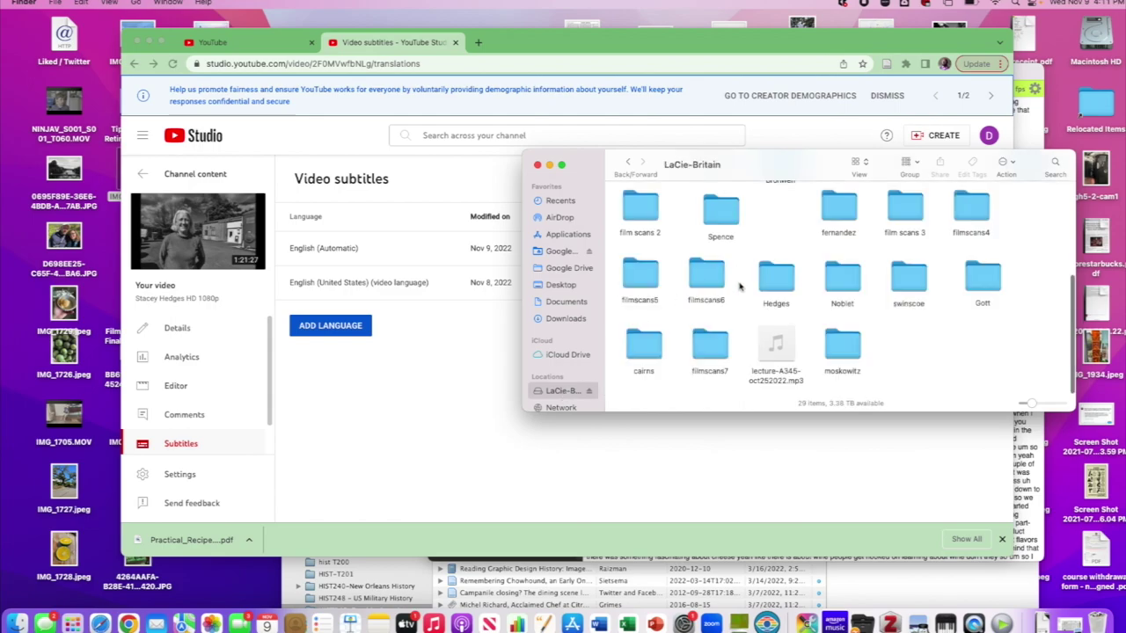
pyautogui.scroll(-3, 741, 288)
pyautogui.scroll(4, 796, 230)
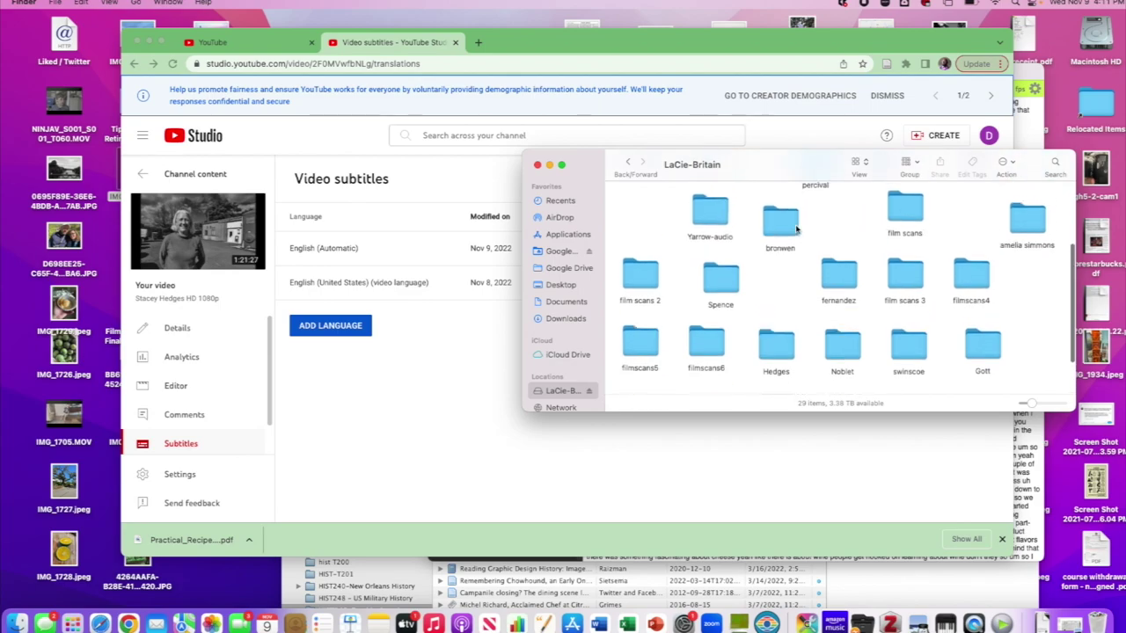
pyautogui.scroll(1, 796, 230)
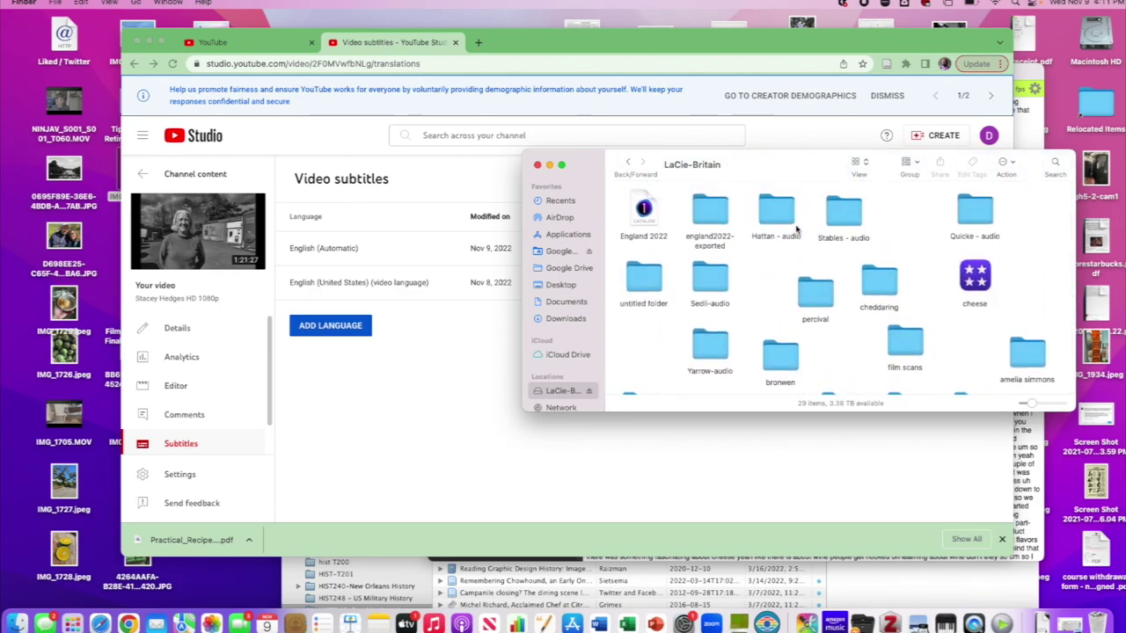
pyautogui.click(780, 220)
pyautogui.doubleClick(780, 220)
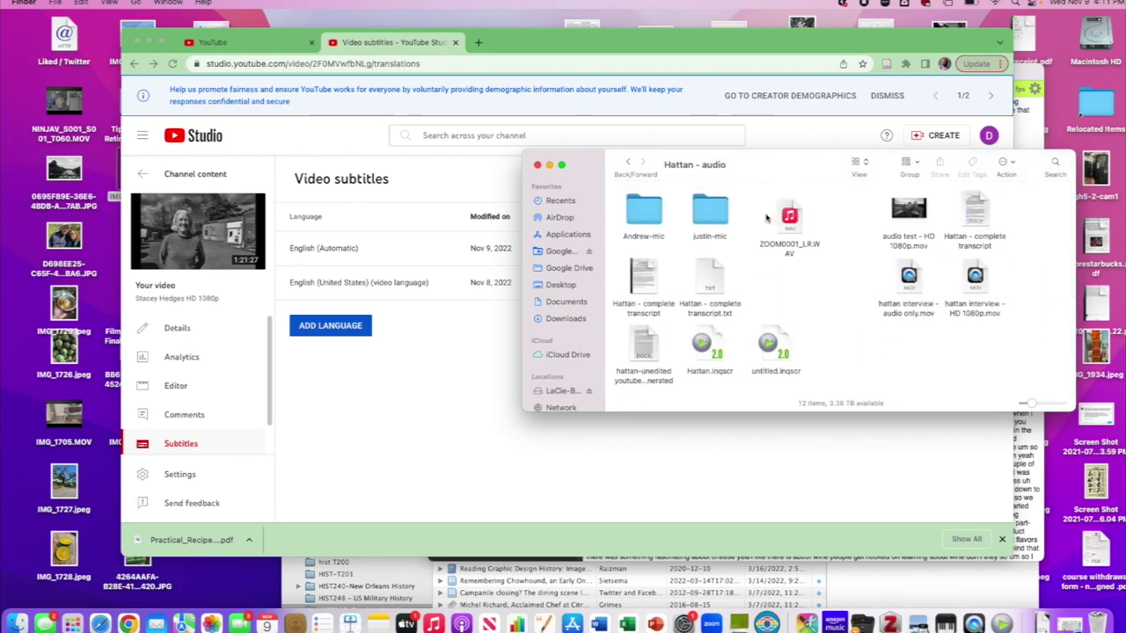
pyautogui.doubleClick(713, 342)
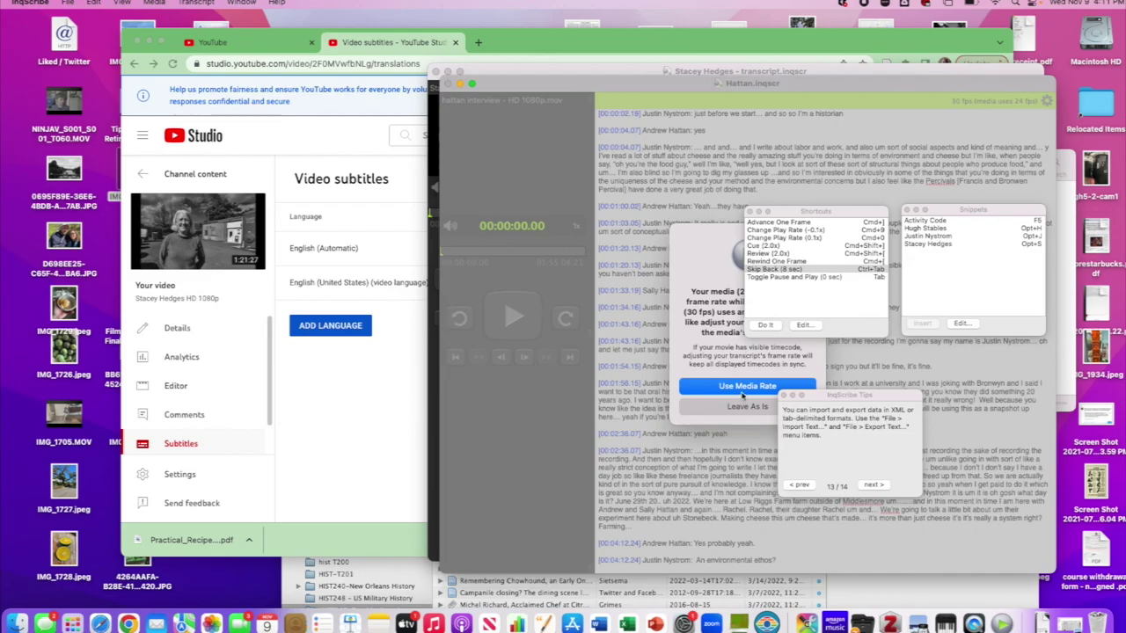
# Leave the 30 fps frame rate as is, move the Hattan.inqscr window up-left, and scroll its transcript
pyautogui.click(747, 406)
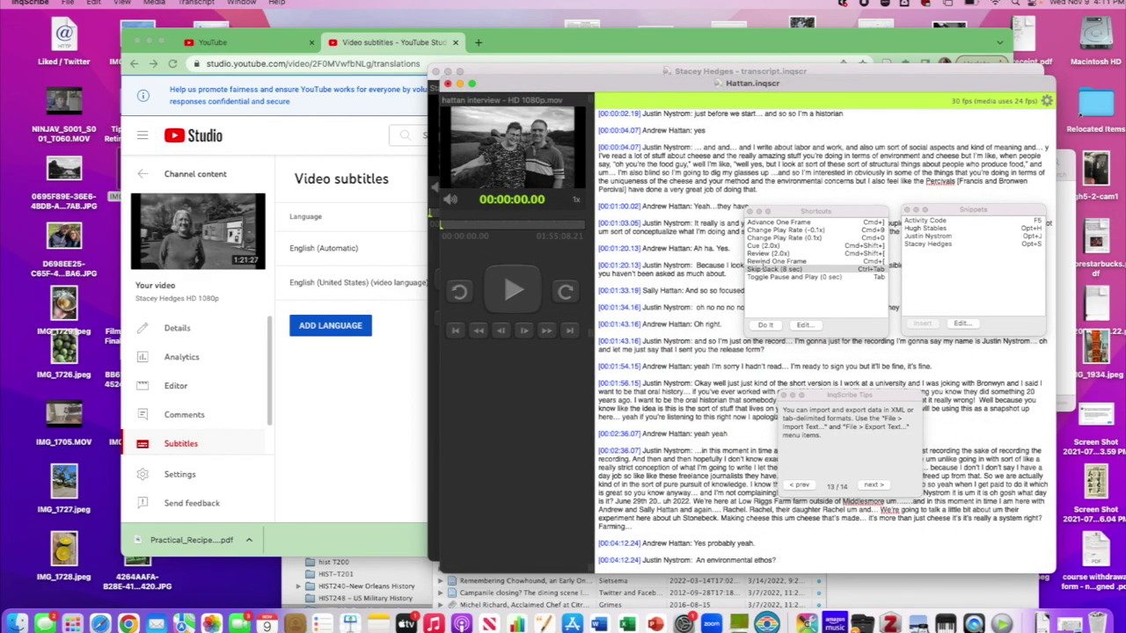
pyautogui.moveTo(802, 85); pyautogui.dragTo(508, 57)
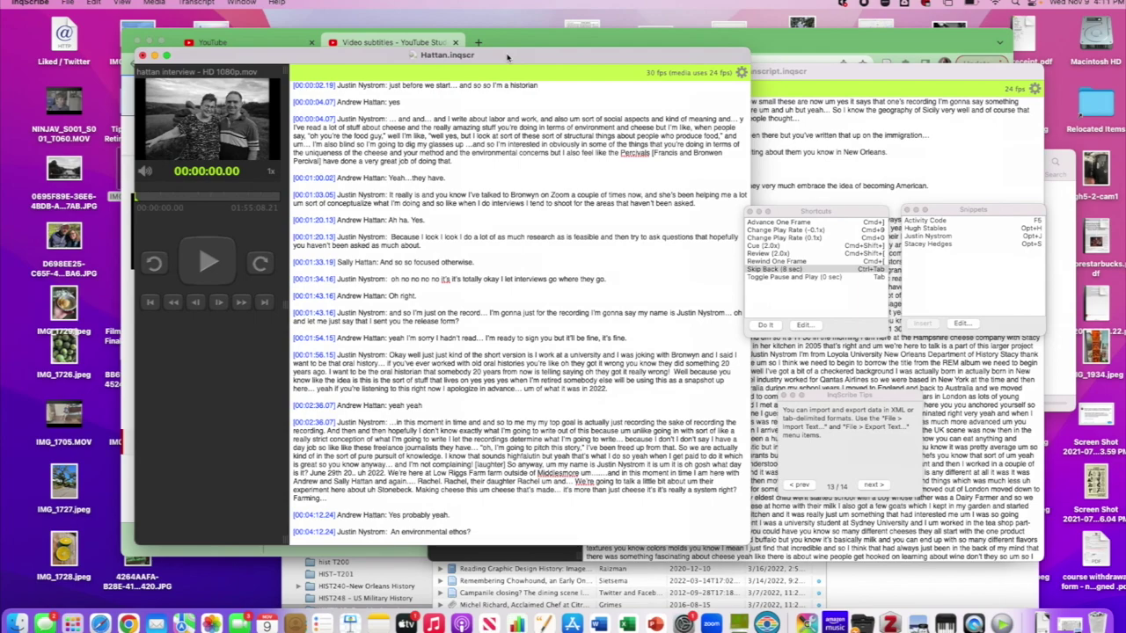
pyautogui.scroll(-3, 385, 182)
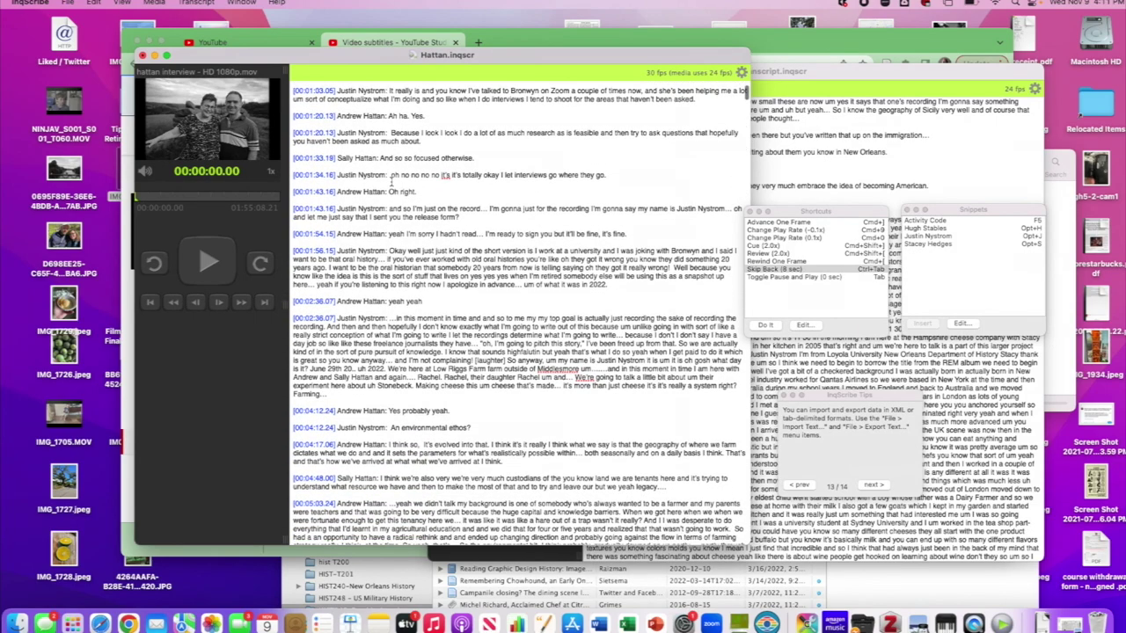
pyautogui.scroll(-5, 387, 202)
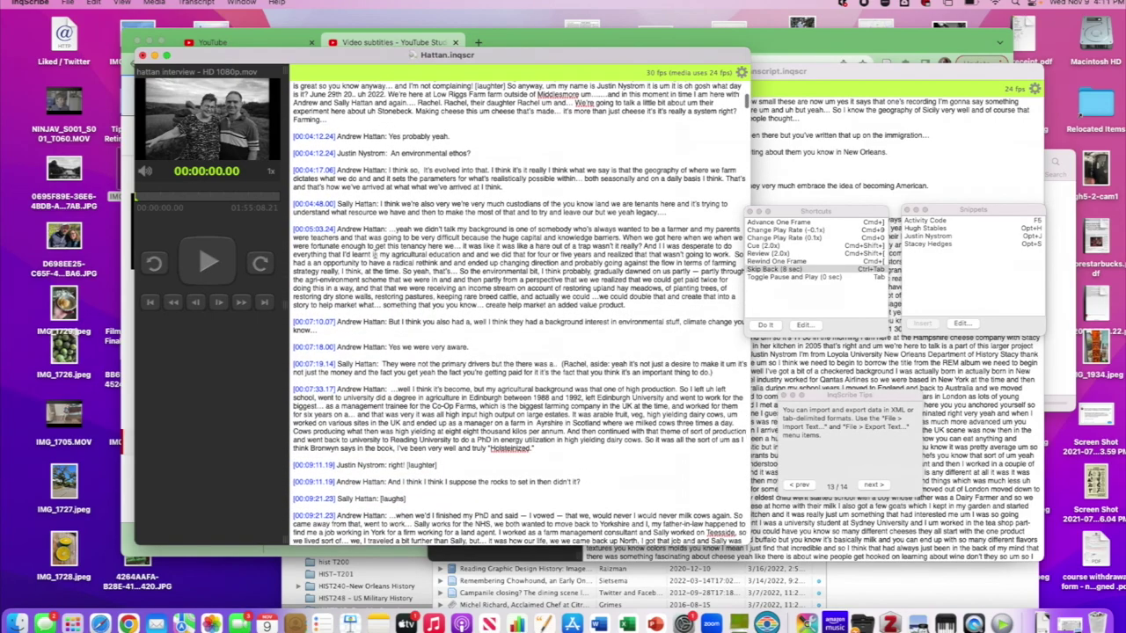
pyautogui.scroll(-1, 370, 238)
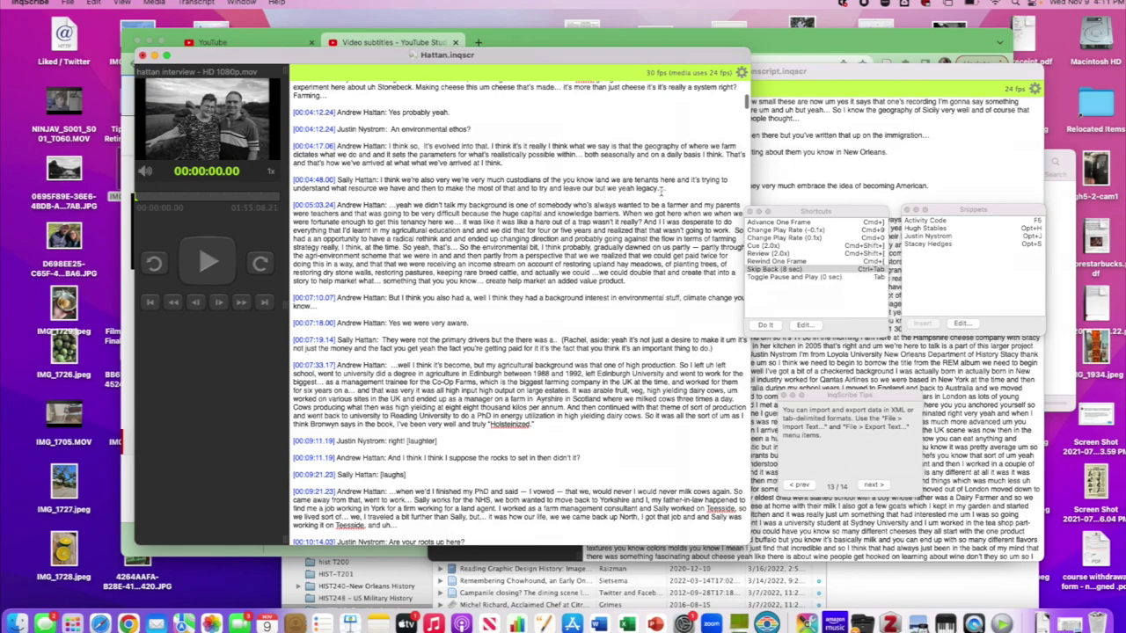
pyautogui.scroll(-1, 669, 190)
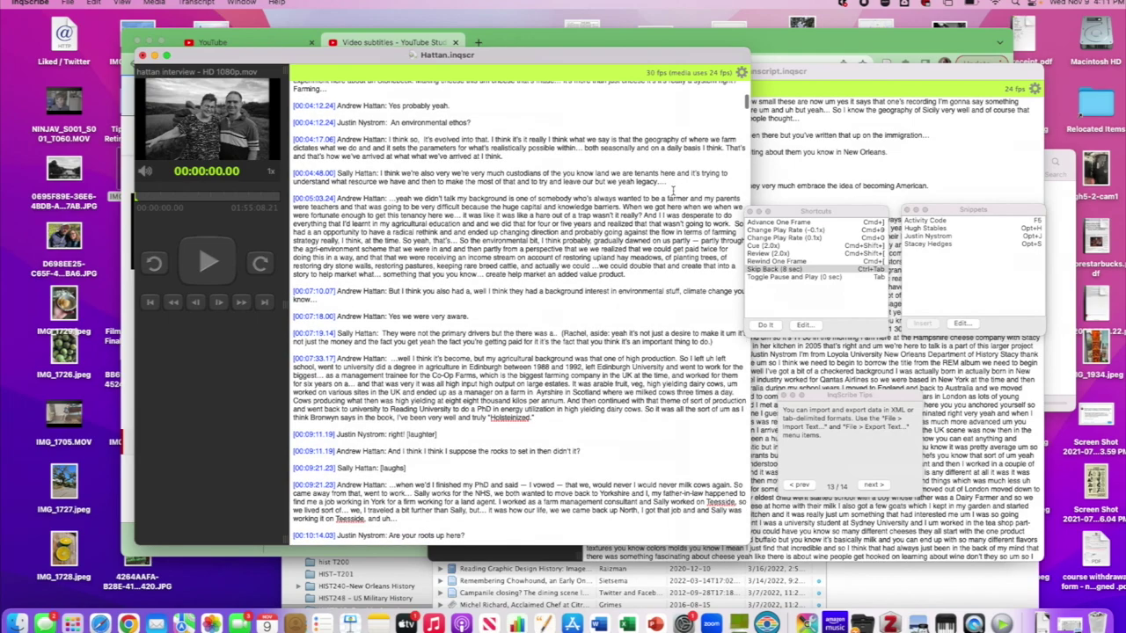
pyautogui.scroll(-2, 416, 202)
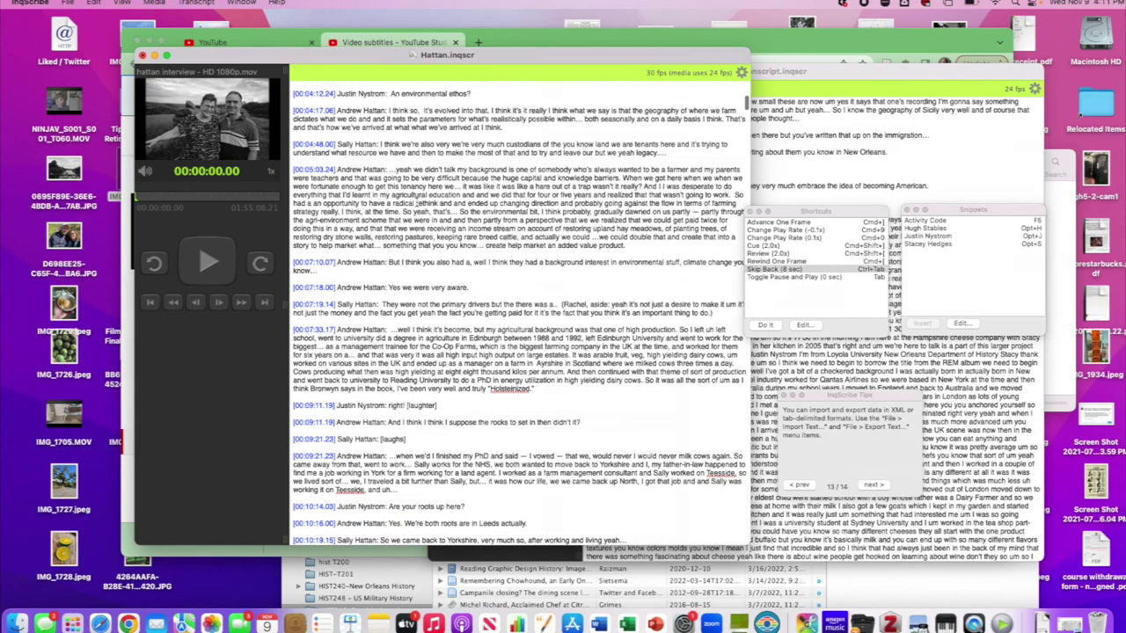
pyautogui.scroll(-2, 417, 202)
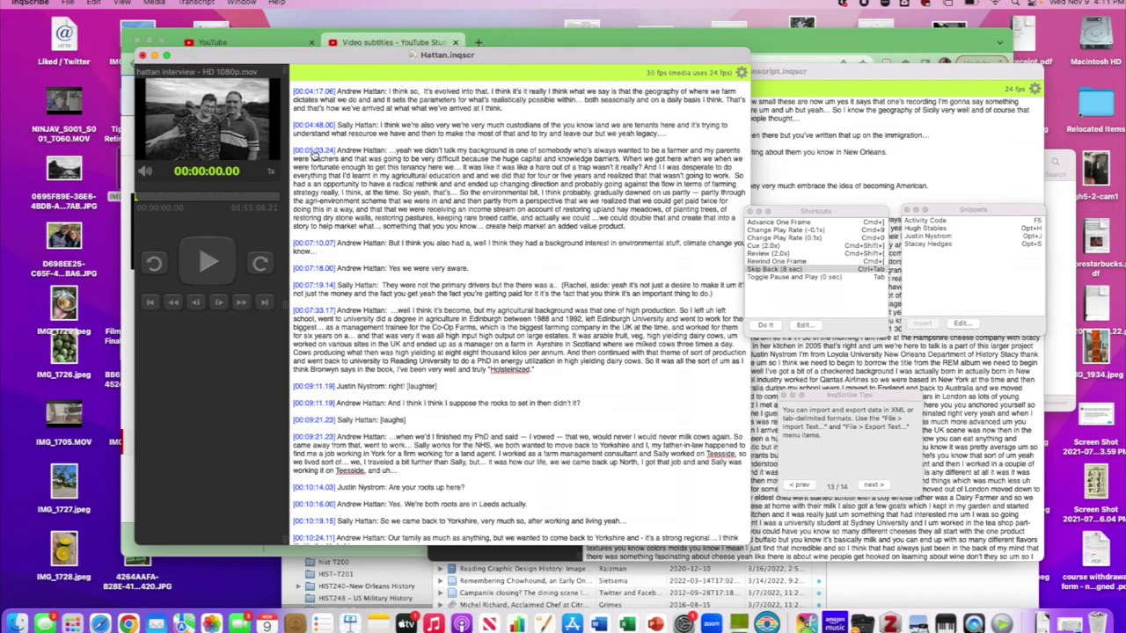
# Jump to [00:05:03.24] and play the video with several pauses, stopping at 00:06:41.09
pyautogui.click(315, 153)
pyautogui.click(207, 264)
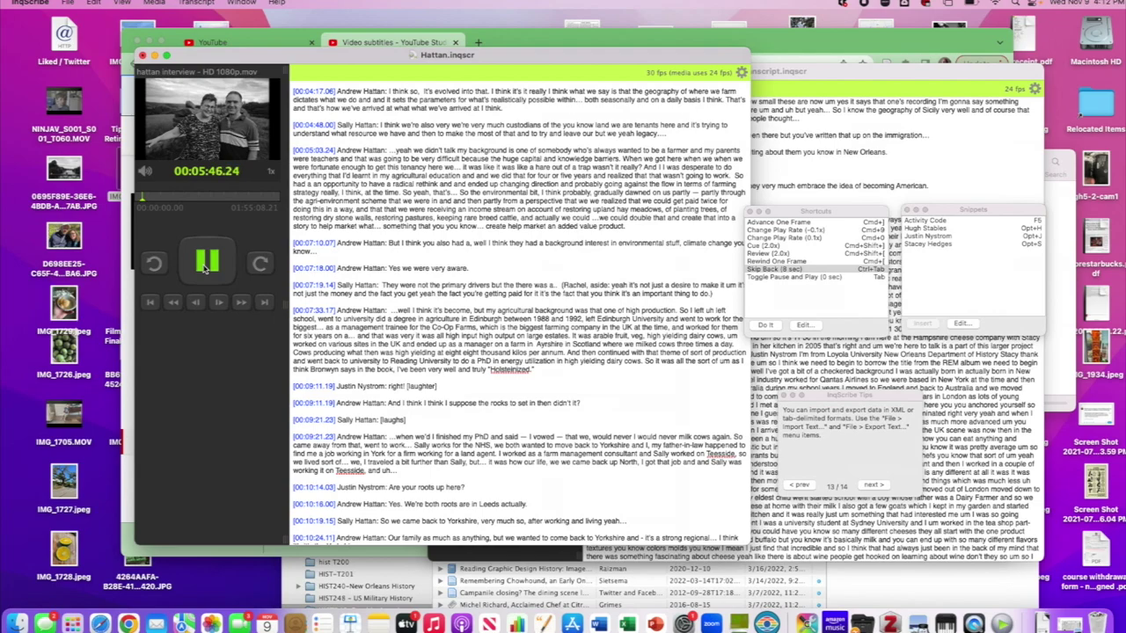
pyautogui.click(205, 264)
pyautogui.click(204, 264)
pyautogui.click(205, 267)
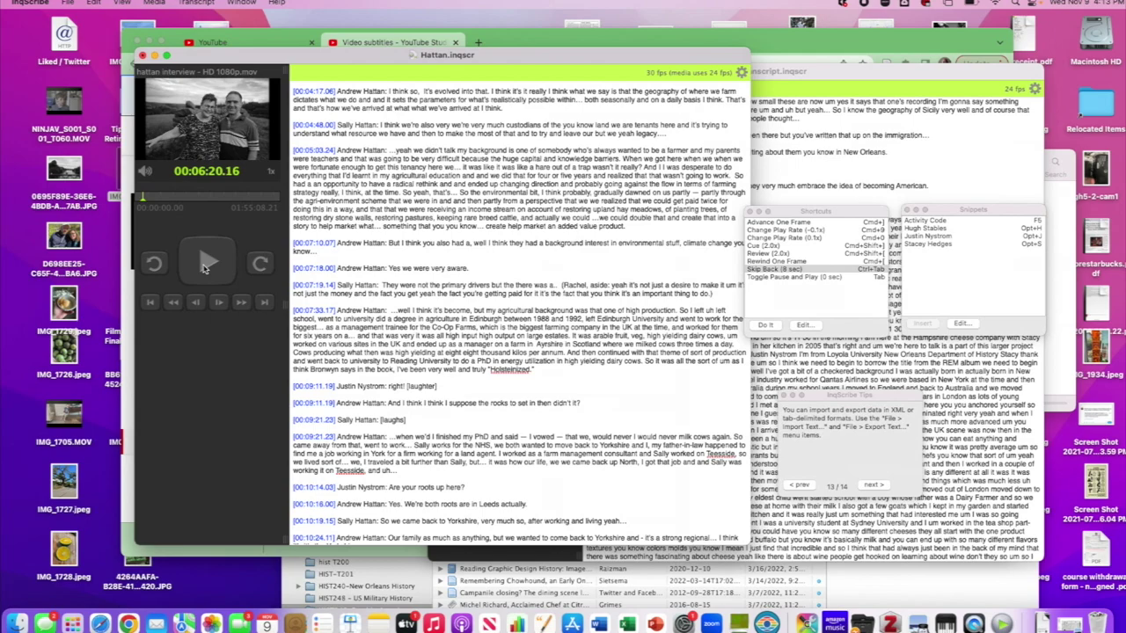
pyautogui.click(205, 267)
pyautogui.click(204, 268)
pyautogui.click(203, 267)
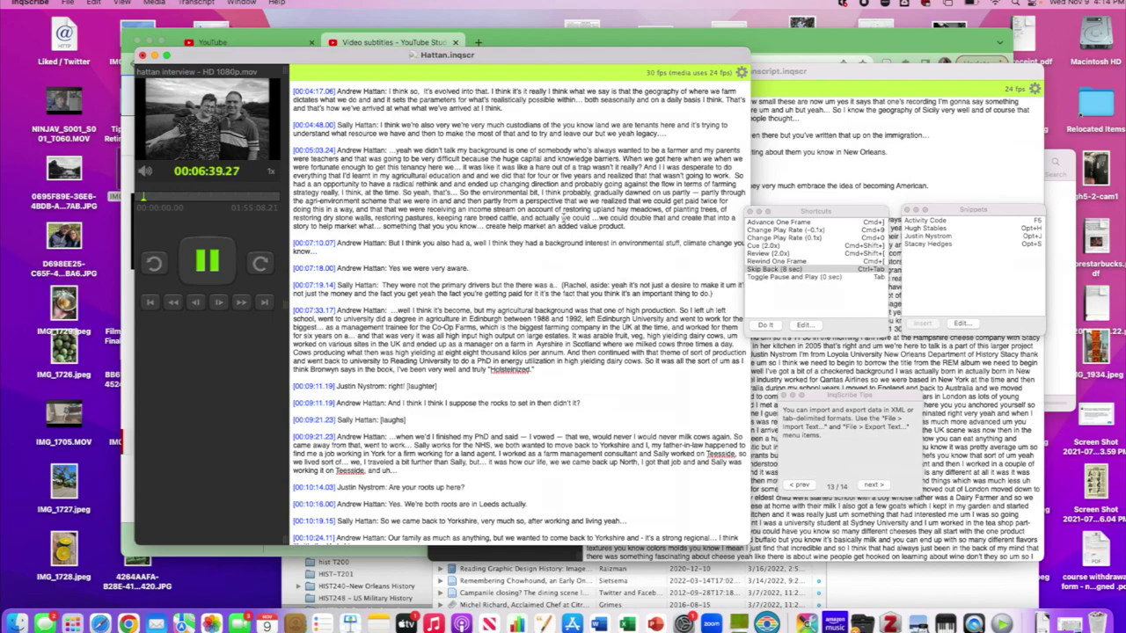
pyautogui.press('Tab')
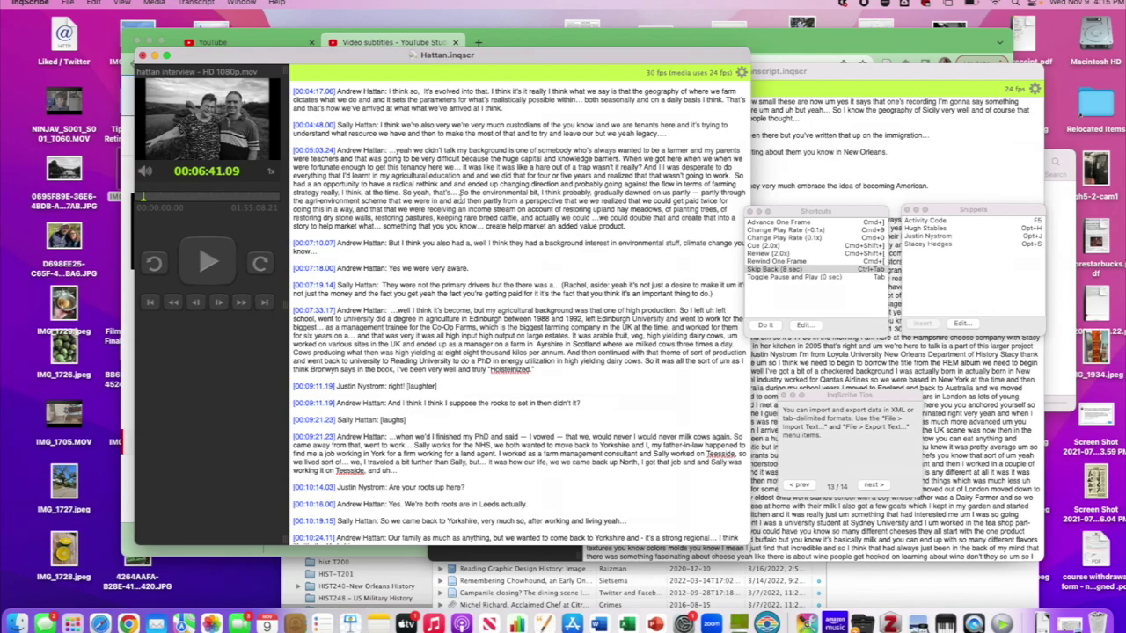
# Return to Channel content and scroll the Videos list to the unlisted 2022 interview (1:55:09)
pyautogui.click(519, 42)
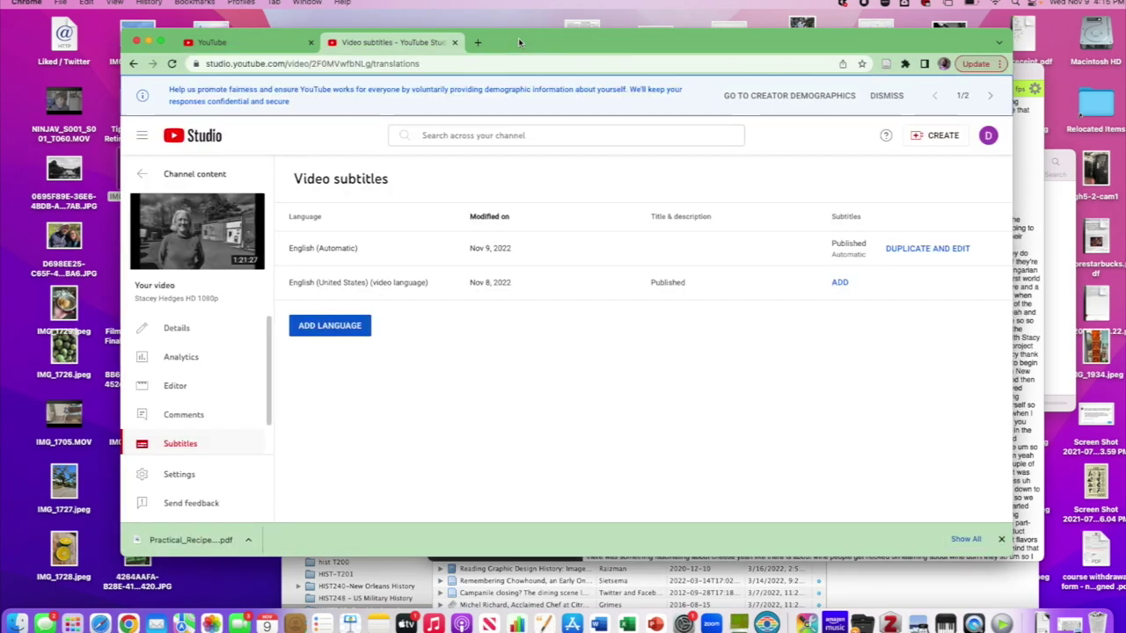
pyautogui.click(144, 178)
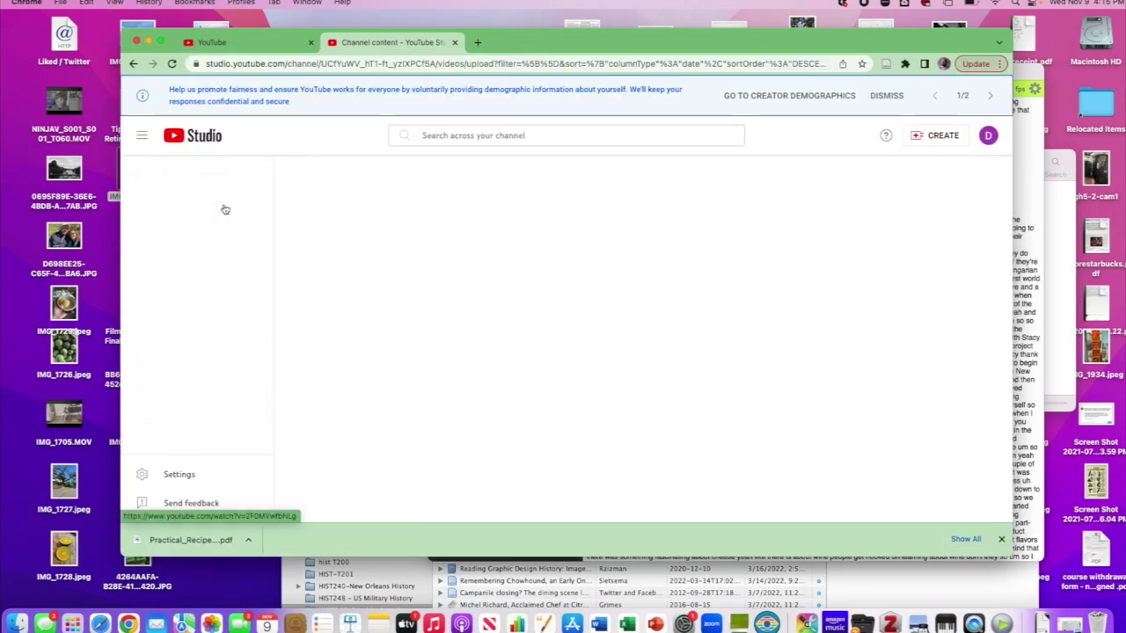
pyautogui.scroll(-10, 342, 248)
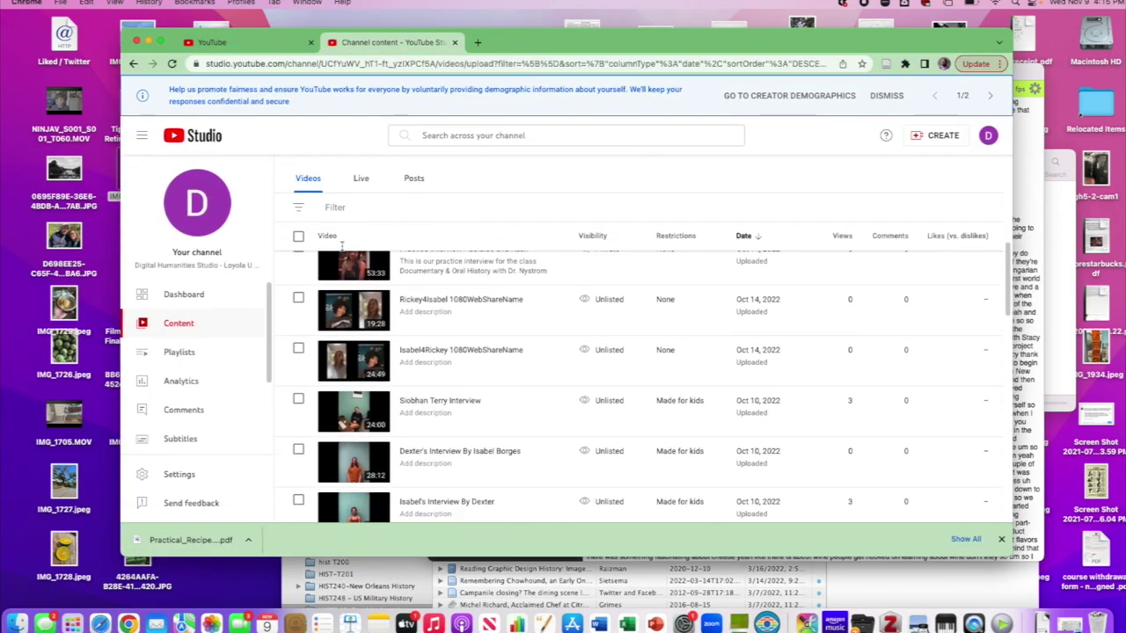
pyautogui.scroll(10, 342, 251)
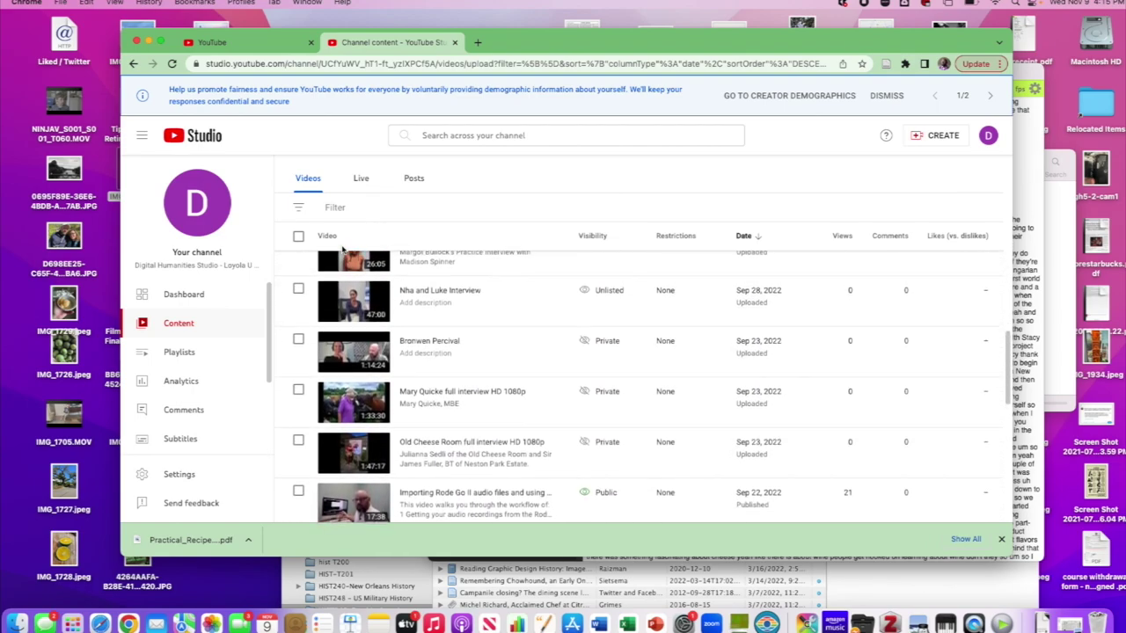
pyautogui.scroll(4, 343, 251)
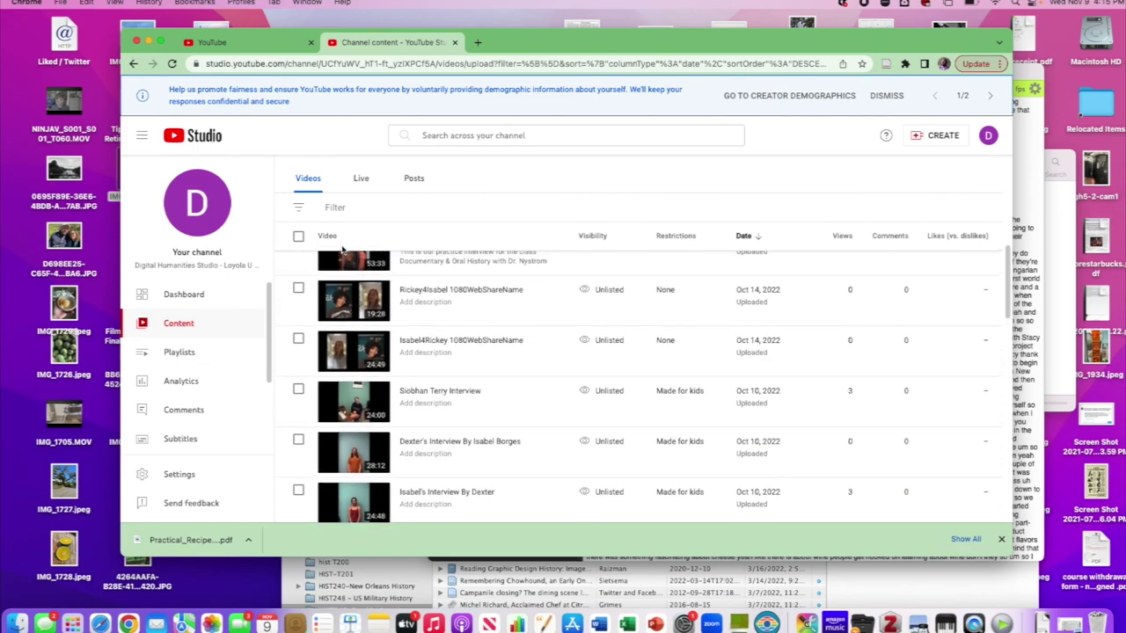
pyautogui.scroll(1, 342, 250)
pyautogui.scroll(-6, 342, 251)
pyautogui.scroll(-10, 343, 250)
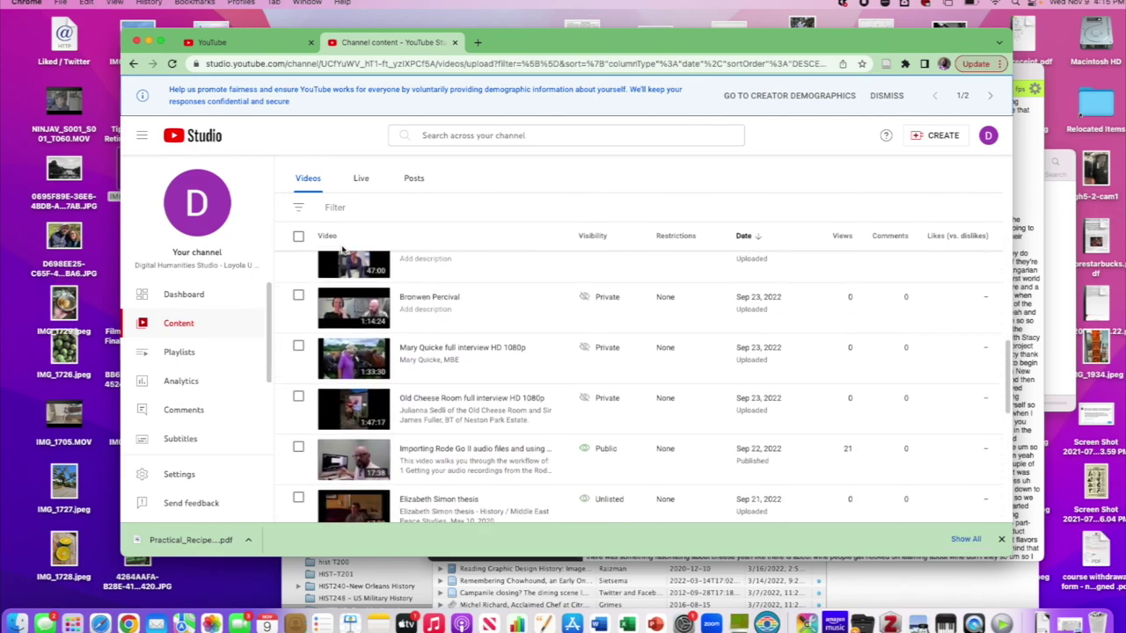
pyautogui.scroll(-3, 342, 251)
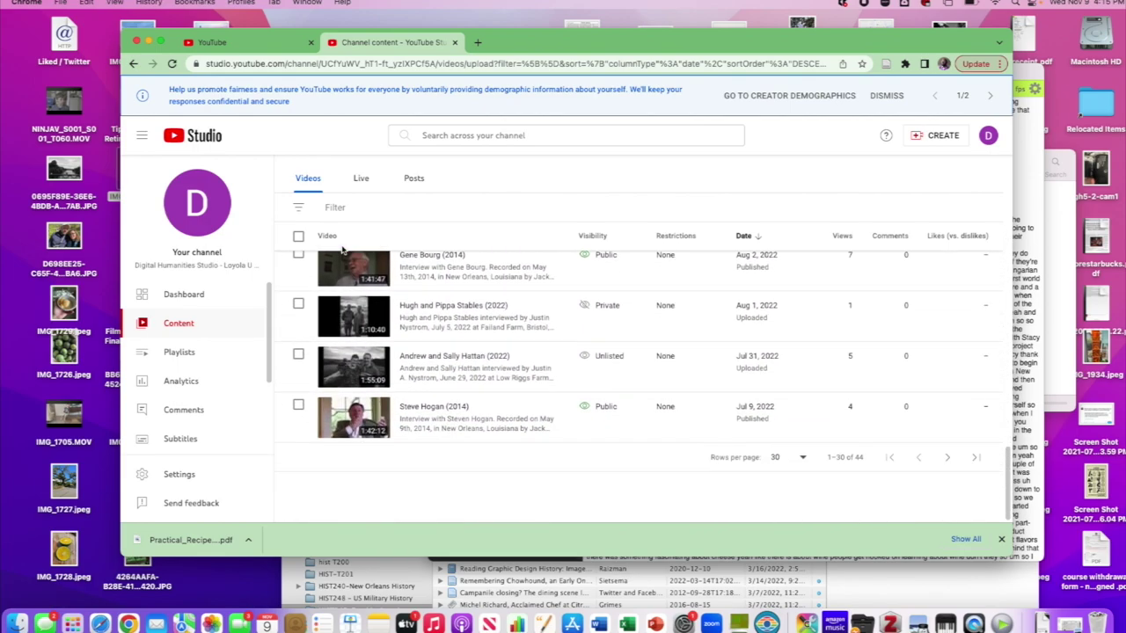
# Review the Hattan interview's description, then show its English (United States) and English (Automatic) subtitle tracks
pyautogui.click(415, 358)
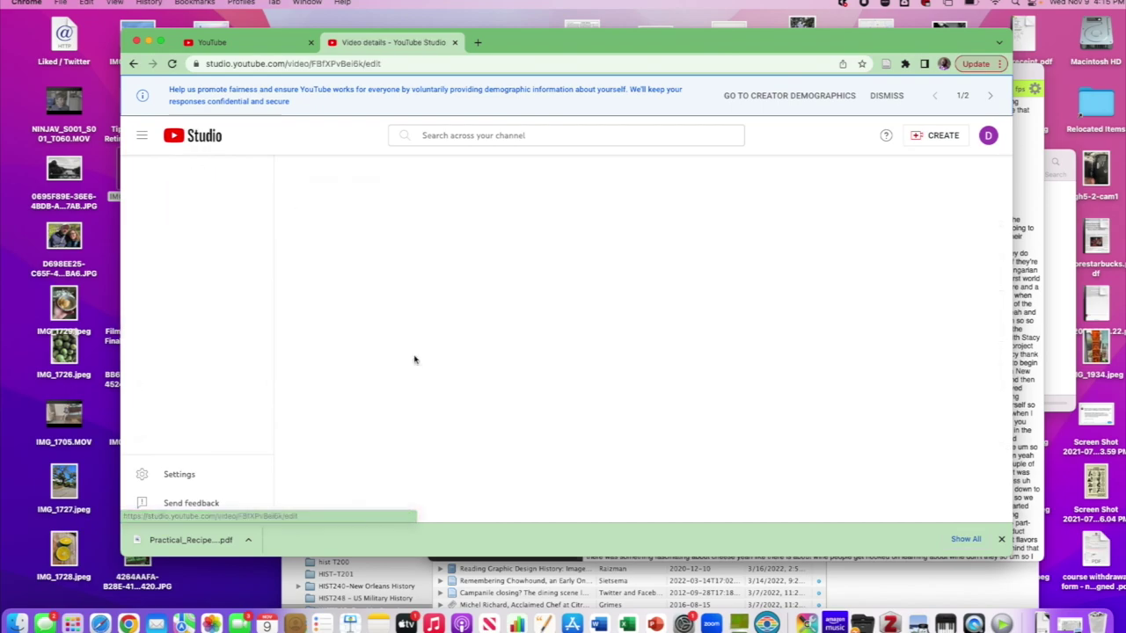
pyautogui.scroll(-2, 413, 356)
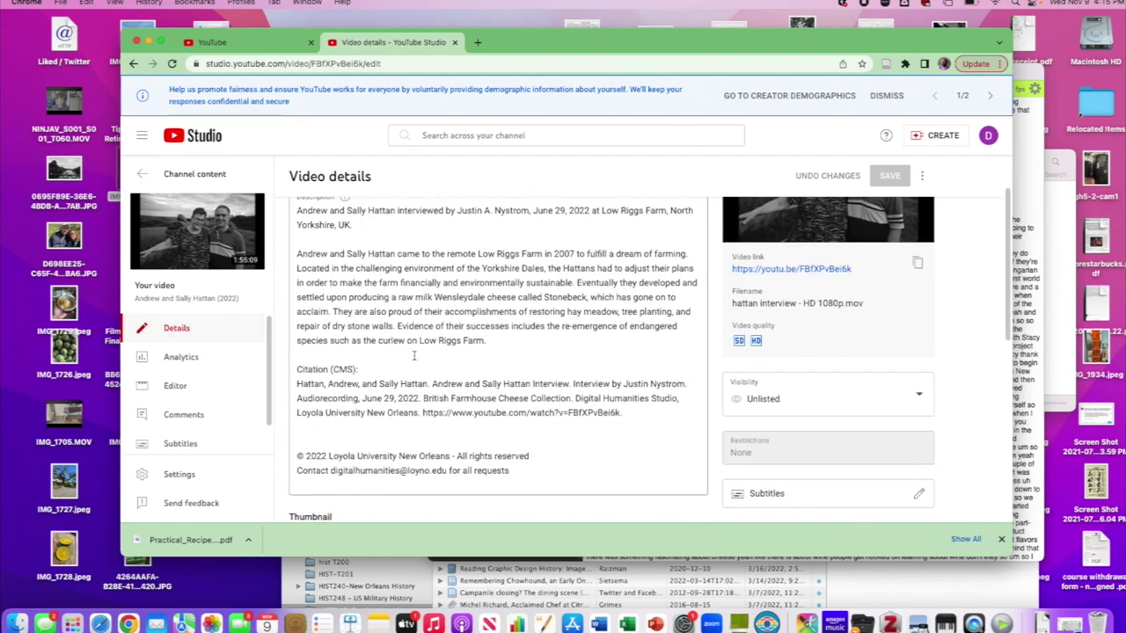
pyautogui.scroll(-1, 414, 356)
pyautogui.scroll(3, 414, 355)
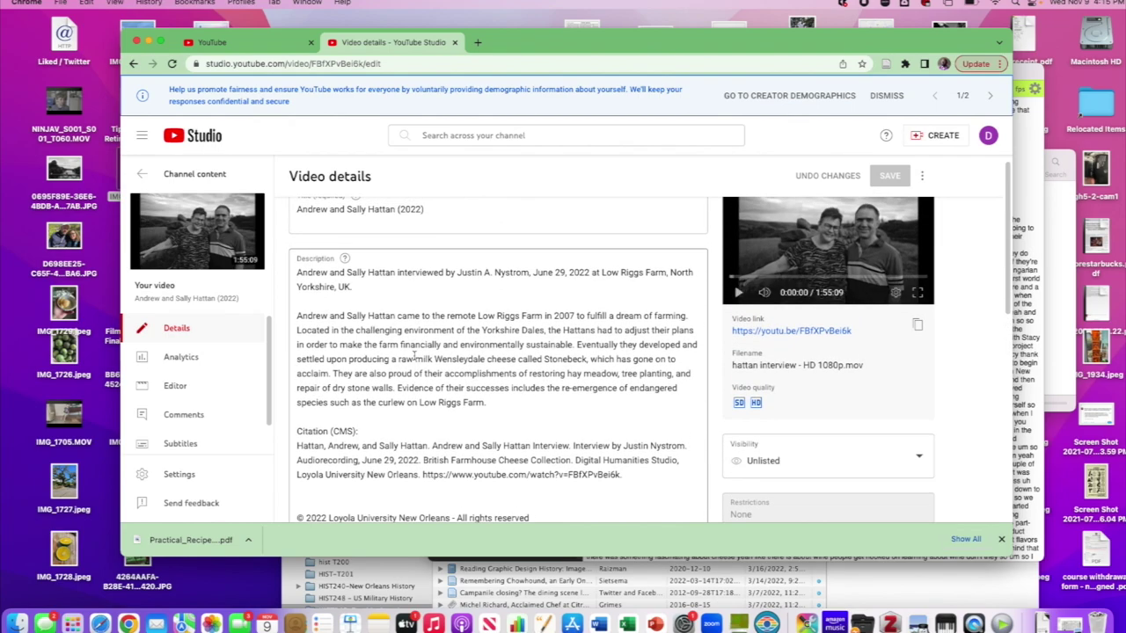
pyautogui.scroll(-1, 413, 355)
pyautogui.scroll(-1, 413, 355)
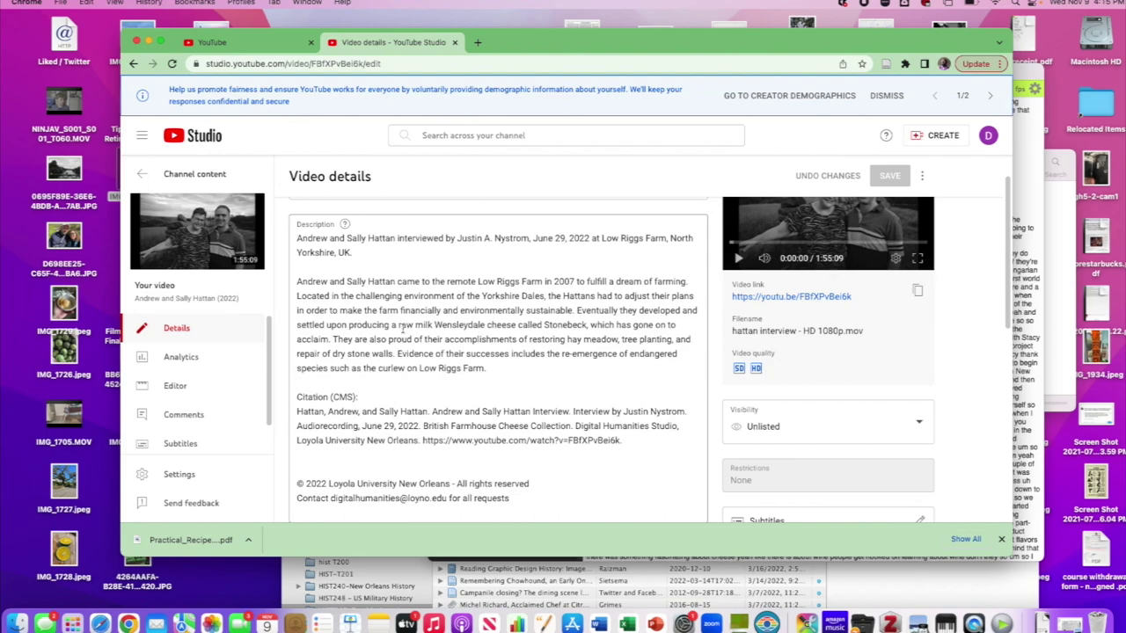
pyautogui.click(181, 444)
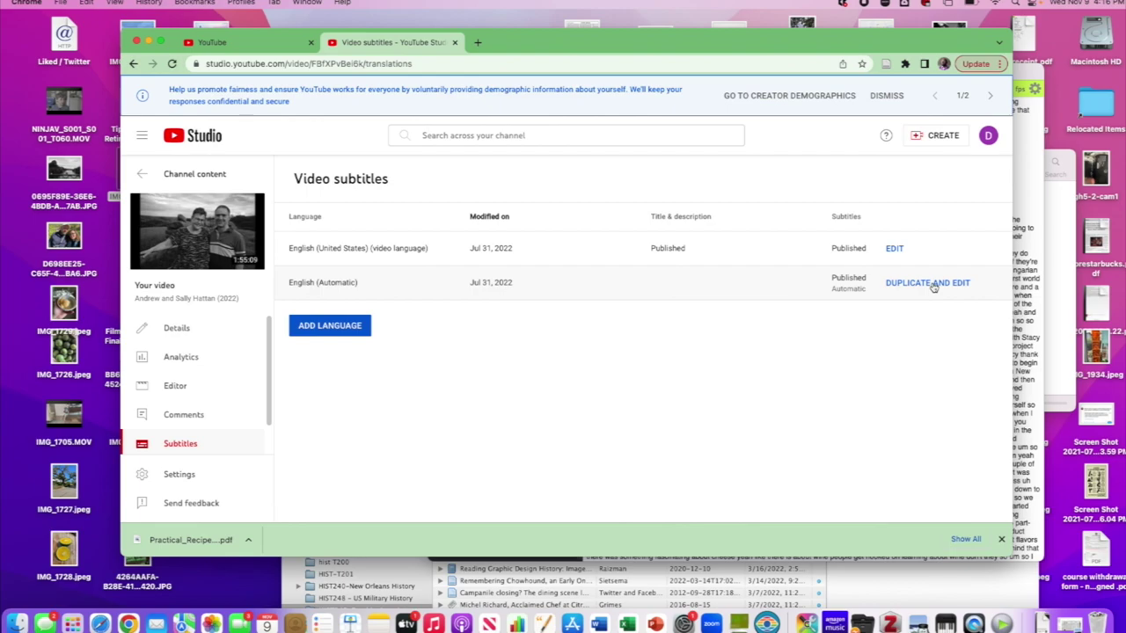
pyautogui.click(931, 283)
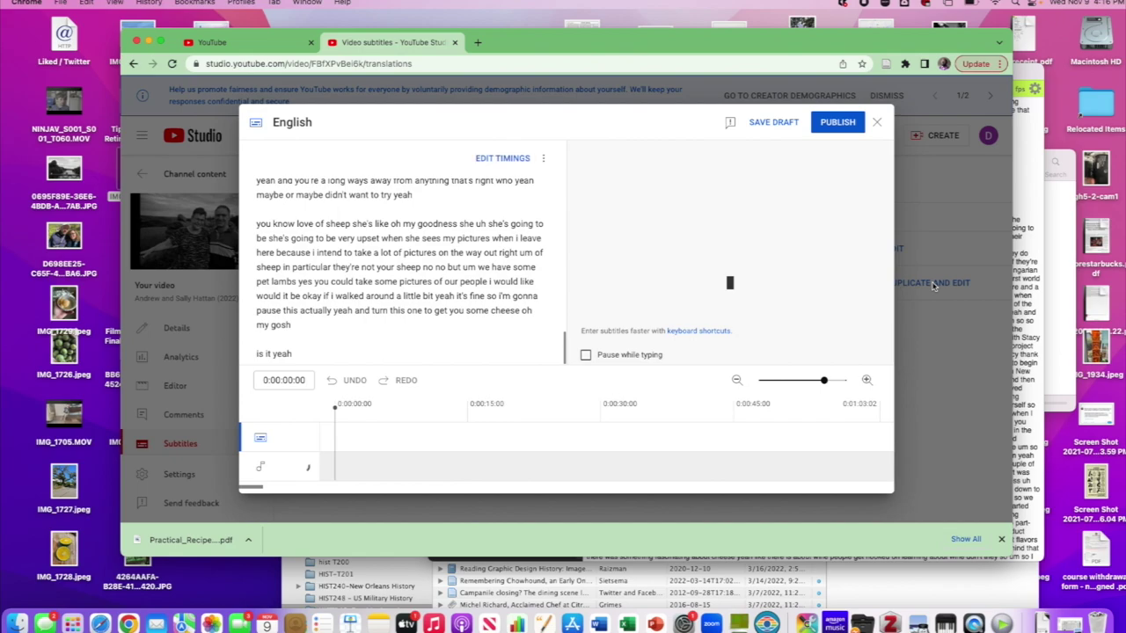
pyautogui.scroll(10, 492, 273)
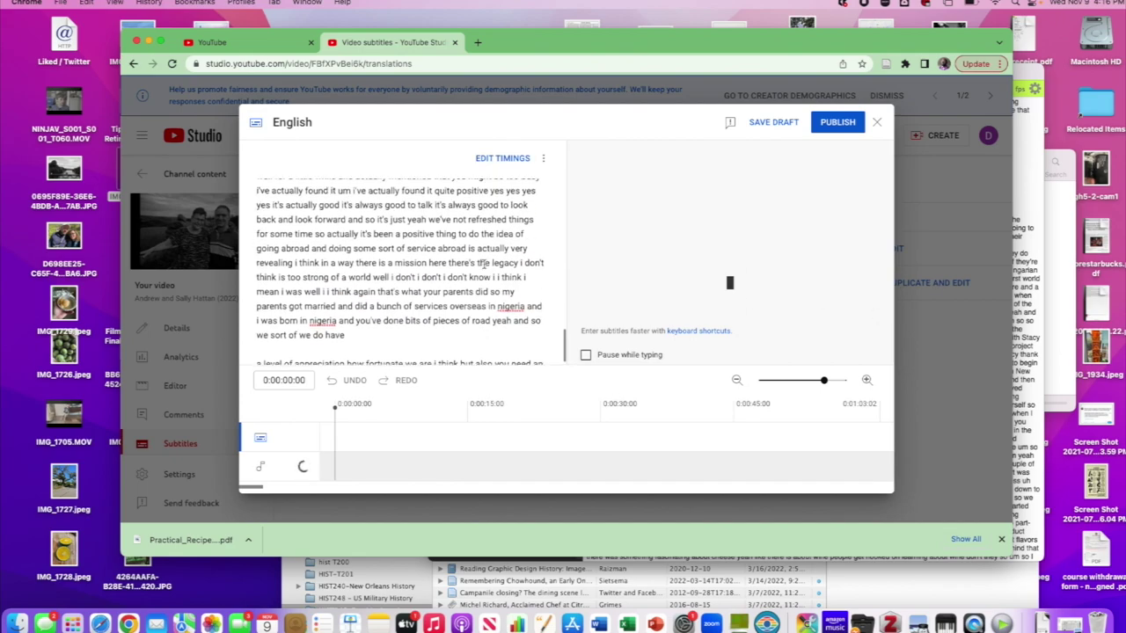
pyautogui.scroll(10, 483, 264)
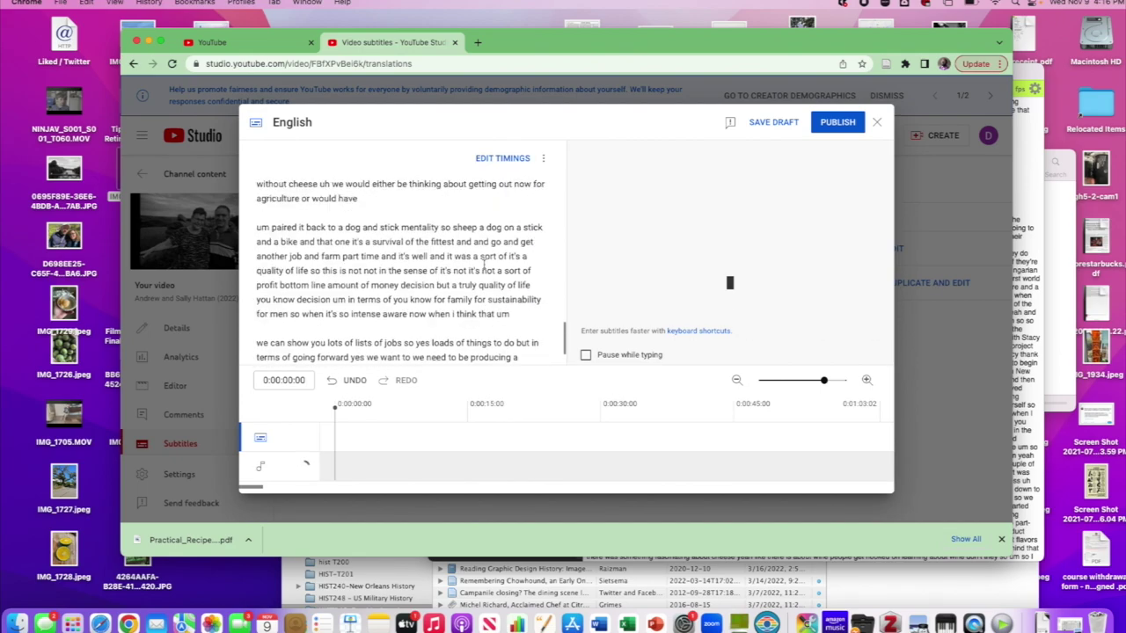
pyautogui.scroll(3, 483, 264)
pyautogui.scroll(8, 490, 242)
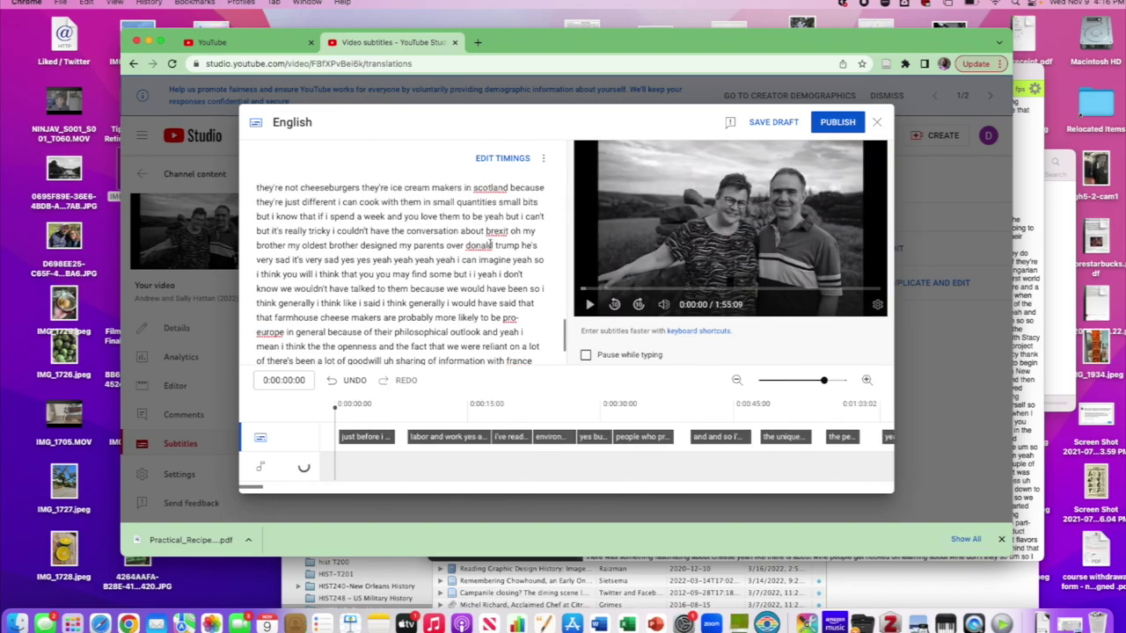
pyautogui.scroll(10, 490, 242)
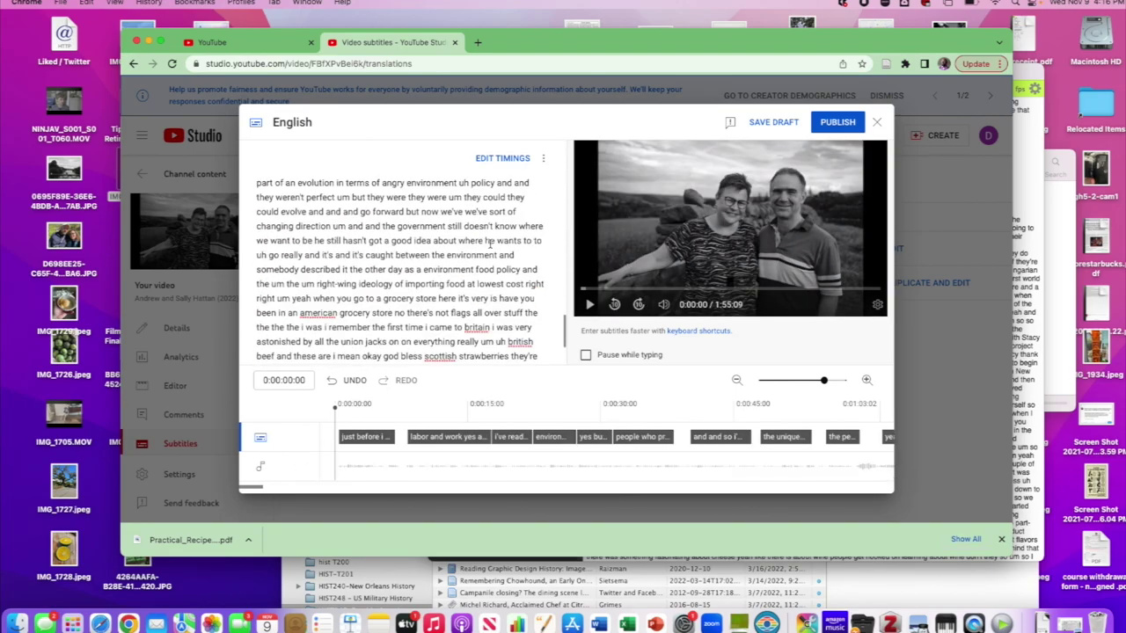
pyautogui.scroll(10, 490, 246)
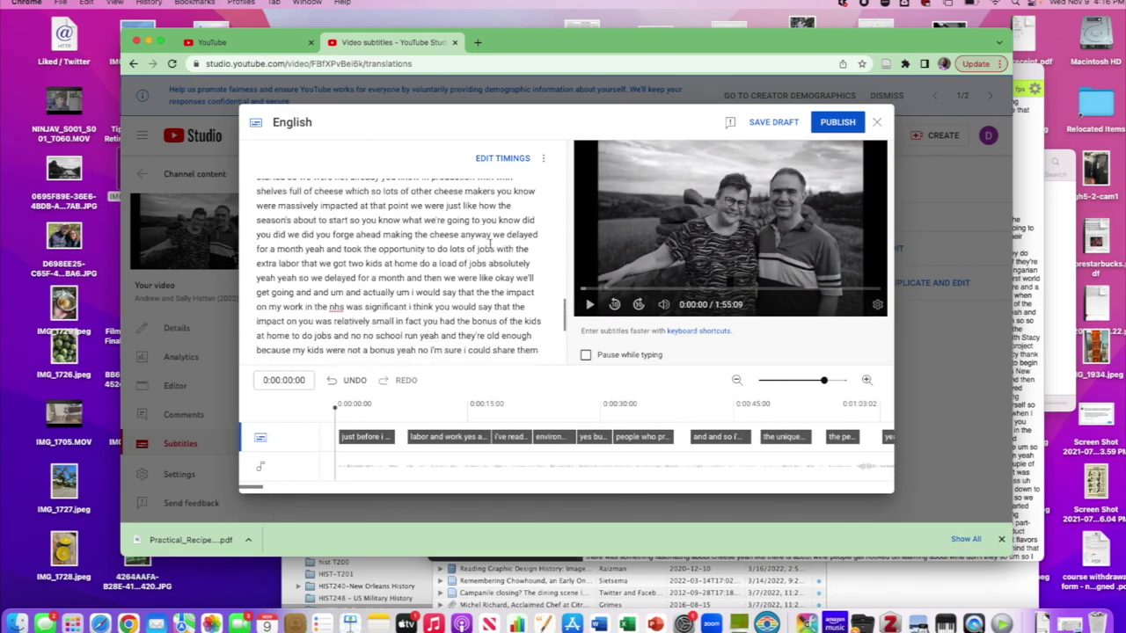
pyautogui.click(876, 123)
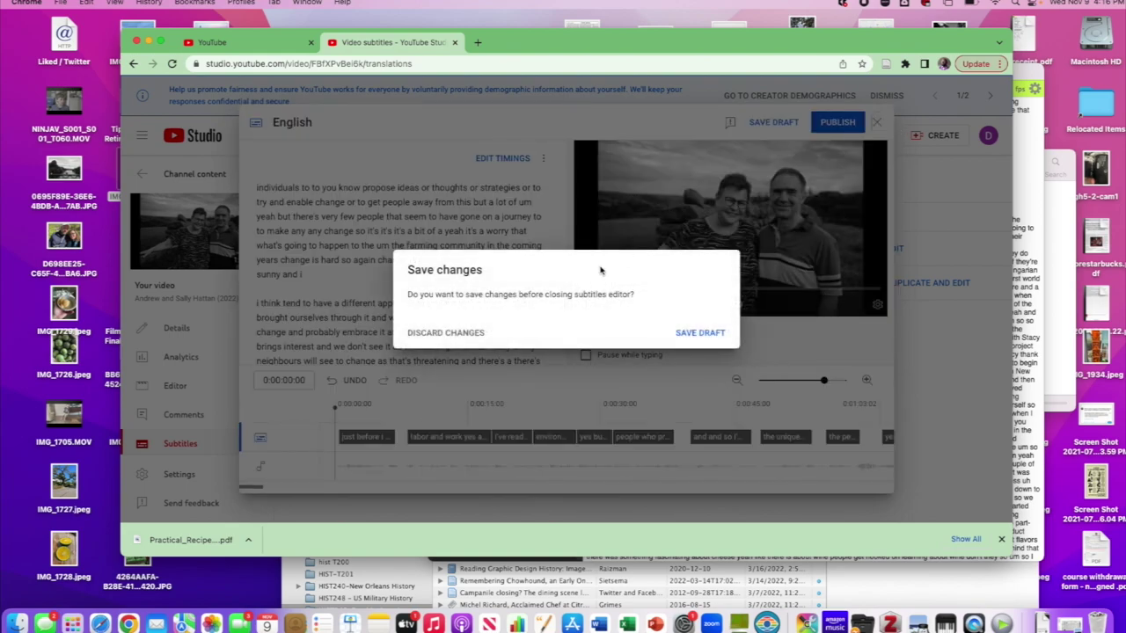
pyautogui.click(449, 334)
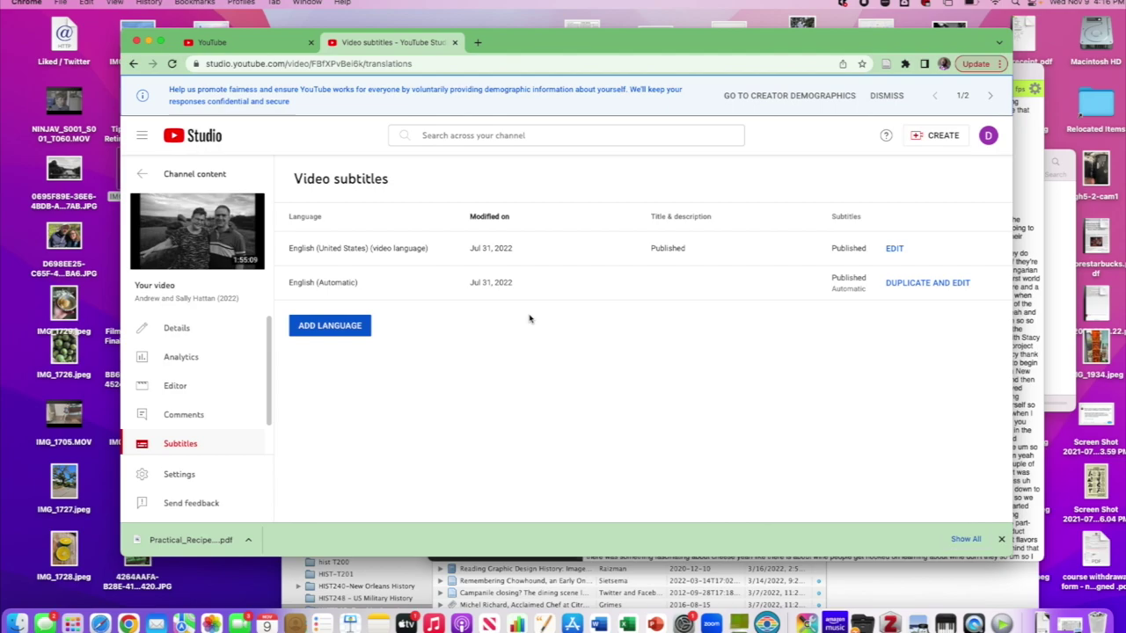
# Watch the Hattan interview on YouTube in a new tab with English captions, pausing at 0:26
pyautogui.click(234, 225)
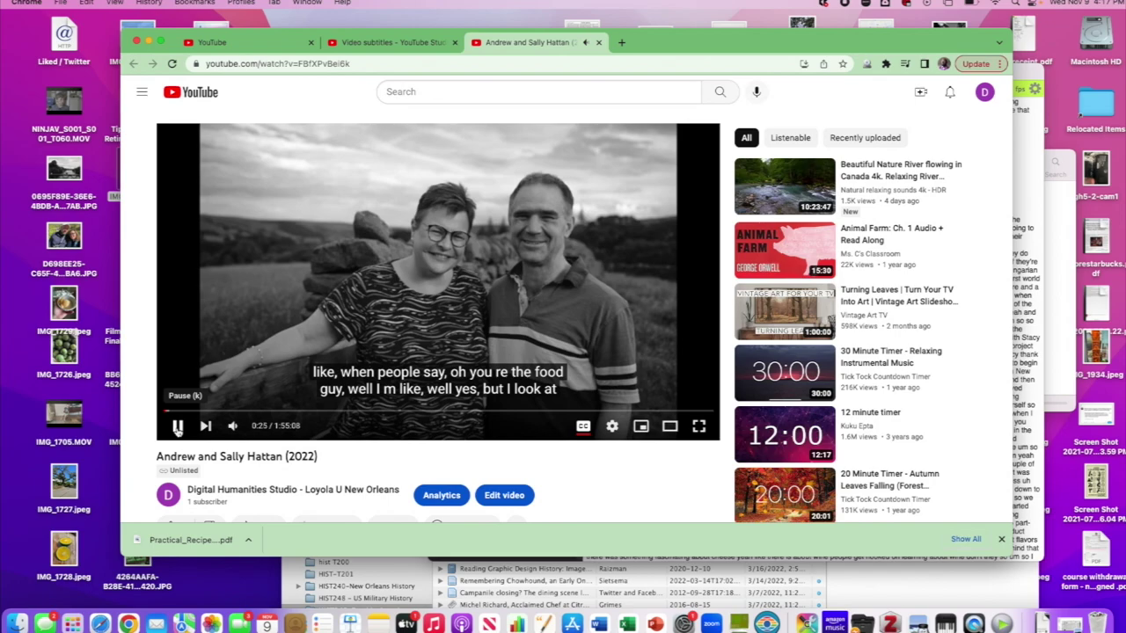
pyautogui.click(177, 426)
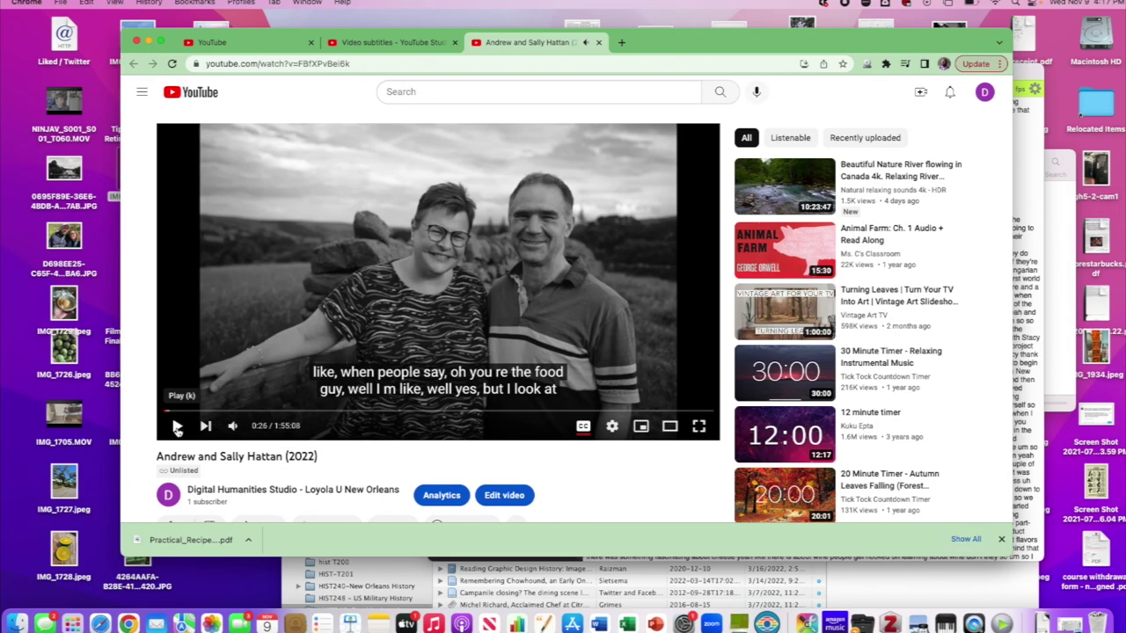